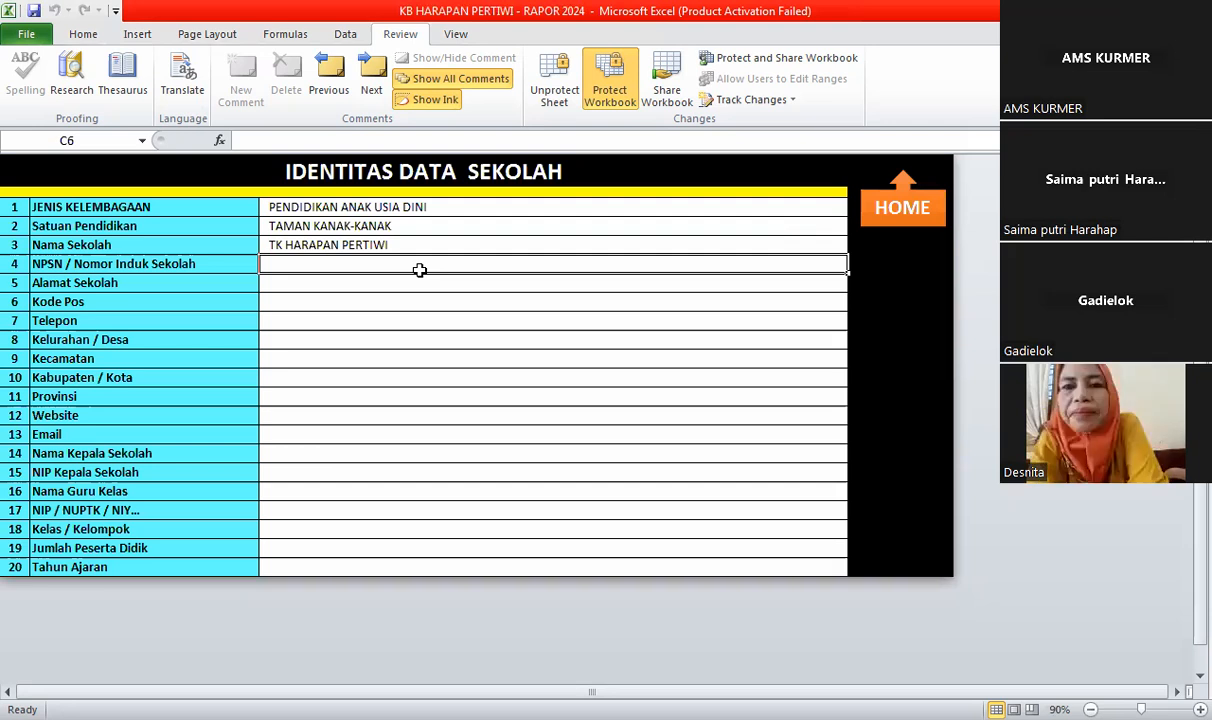
pyautogui.click(330, 281)
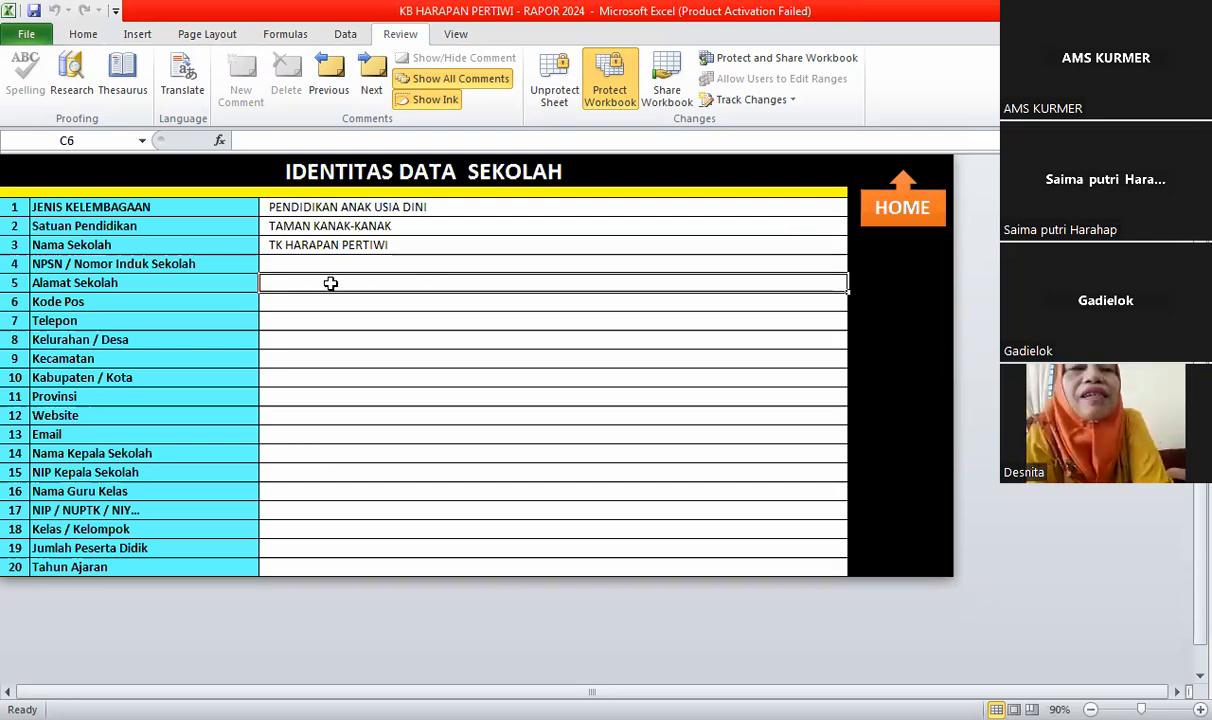
pyautogui.click(328, 264)
pyautogui.click(334, 244)
pyautogui.click(334, 262)
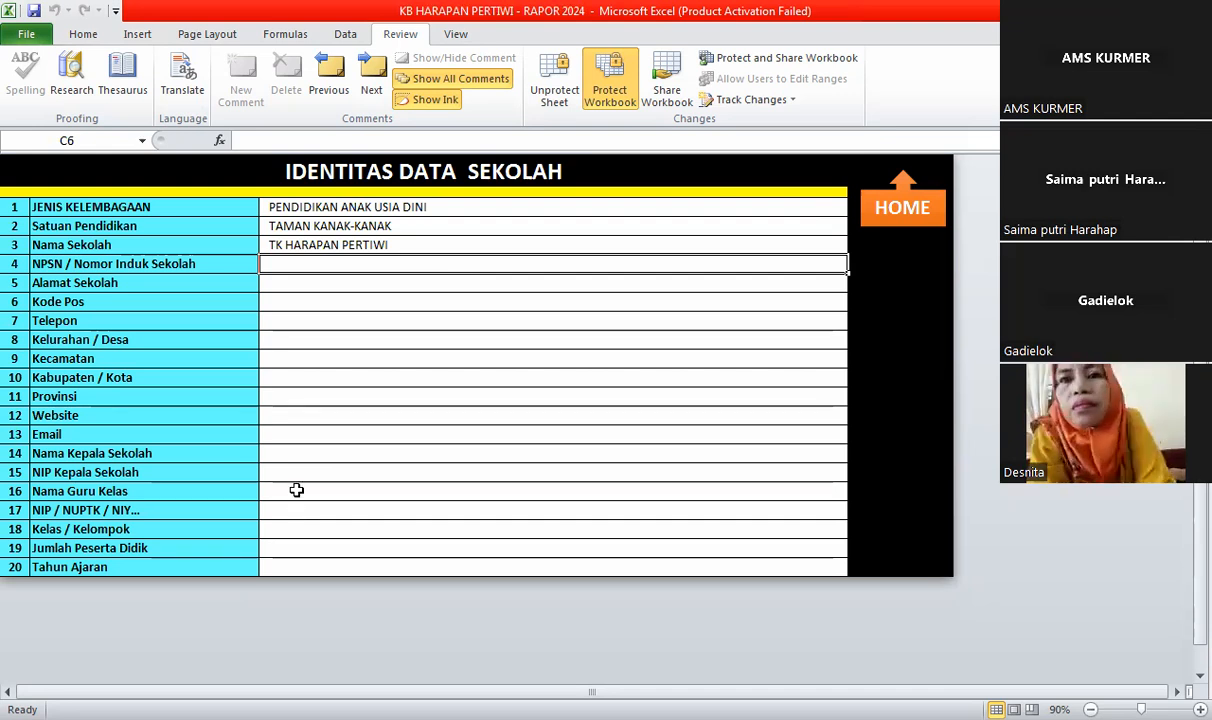
pyautogui.moveTo(297, 380); pyautogui.dragTo(298, 405)
pyautogui.click(308, 357)
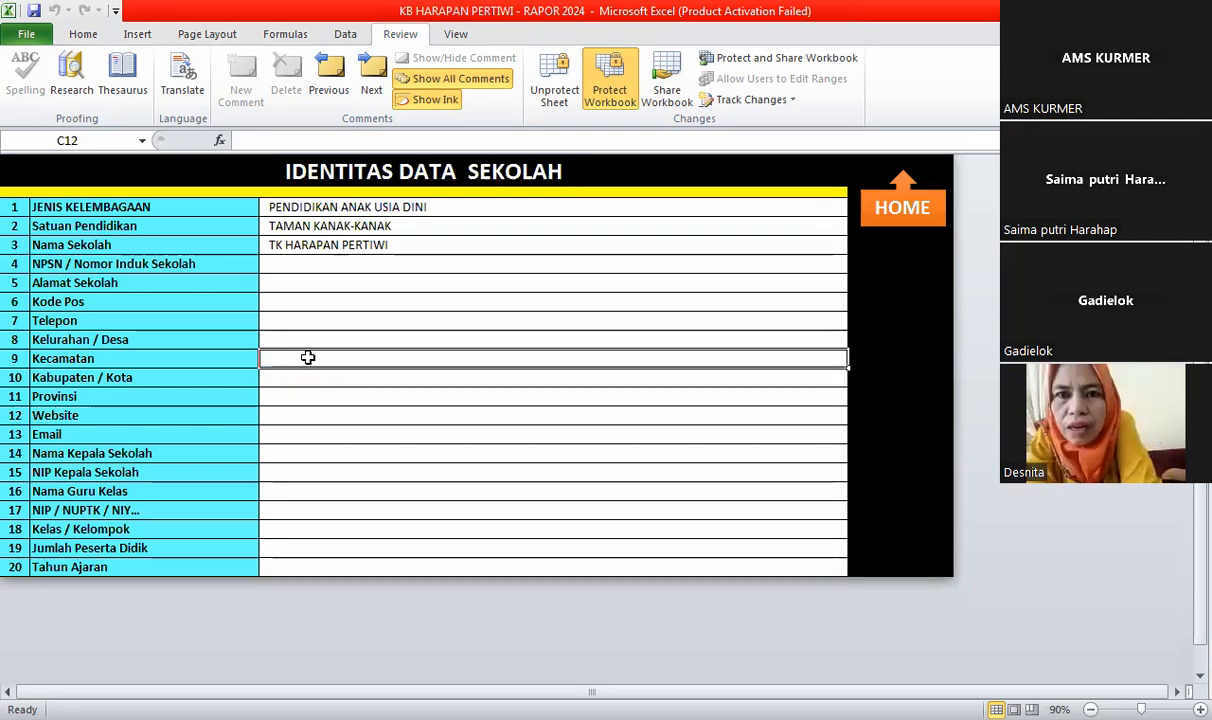
pyautogui.click(306, 375)
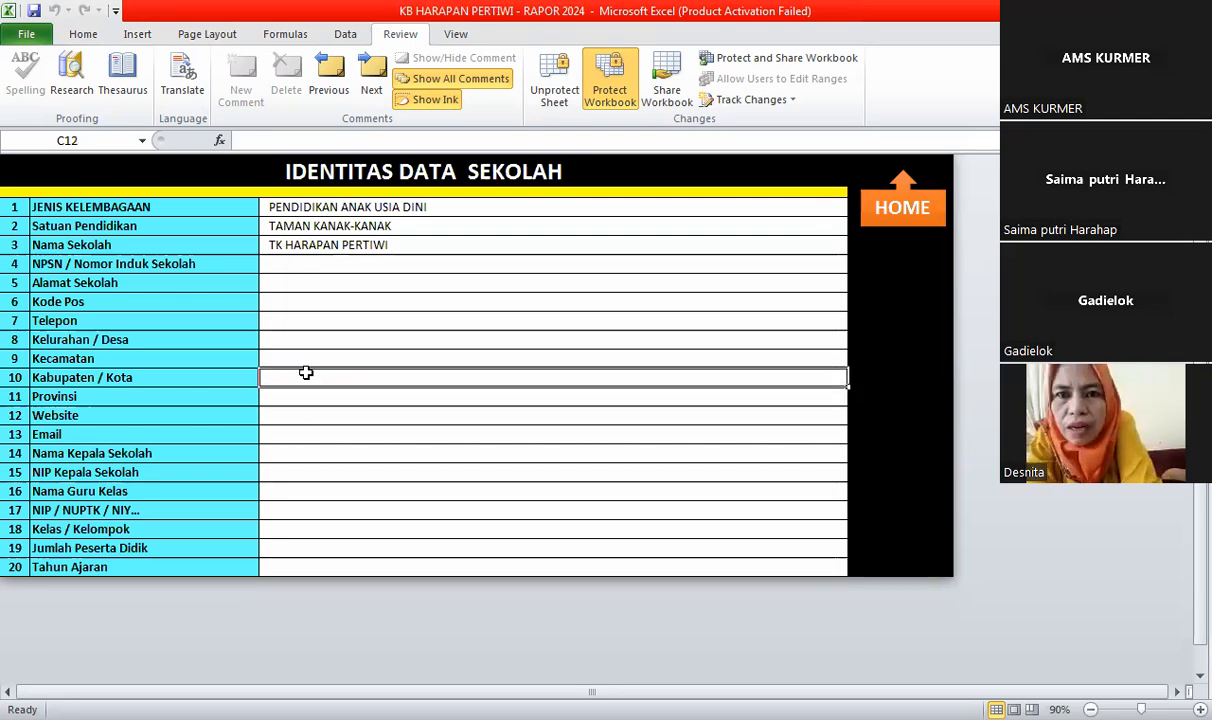
pyautogui.click(303, 399)
pyautogui.moveTo(304, 356); pyautogui.dragTo(317, 396)
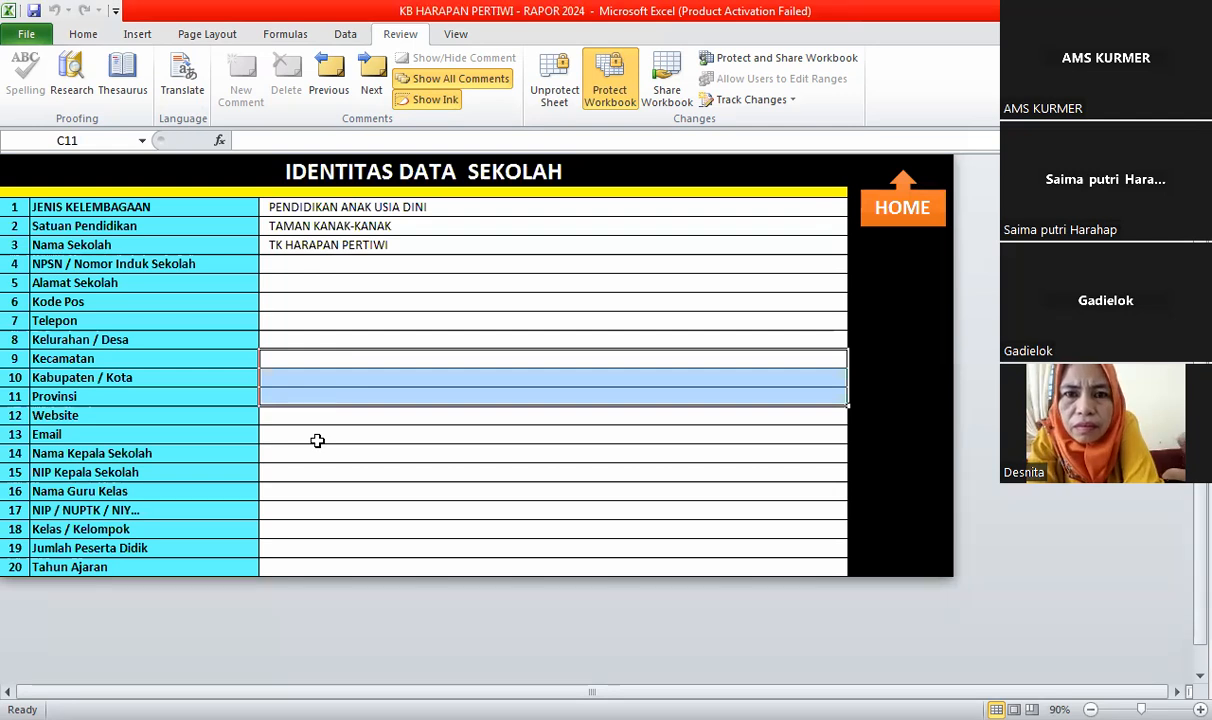
pyautogui.click(357, 438)
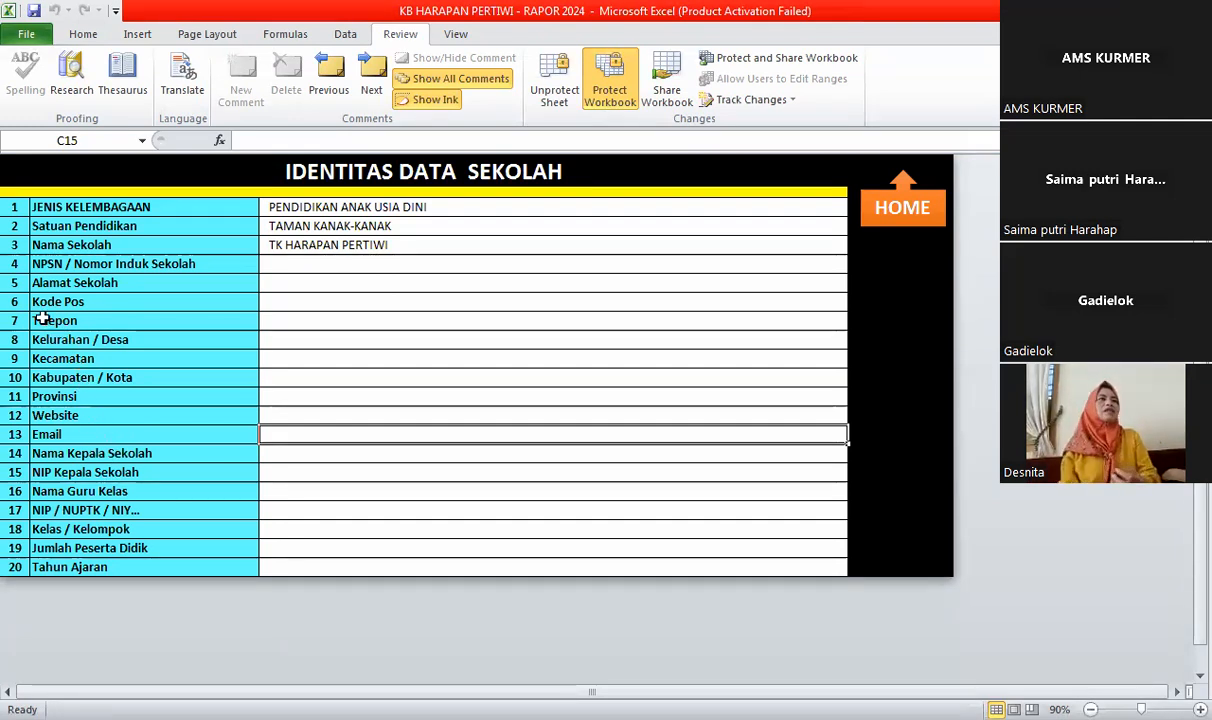
# - Enter the school's phone number with spaces in the Telepon cell, keeping its leading zero
pyautogui.click(285, 326)
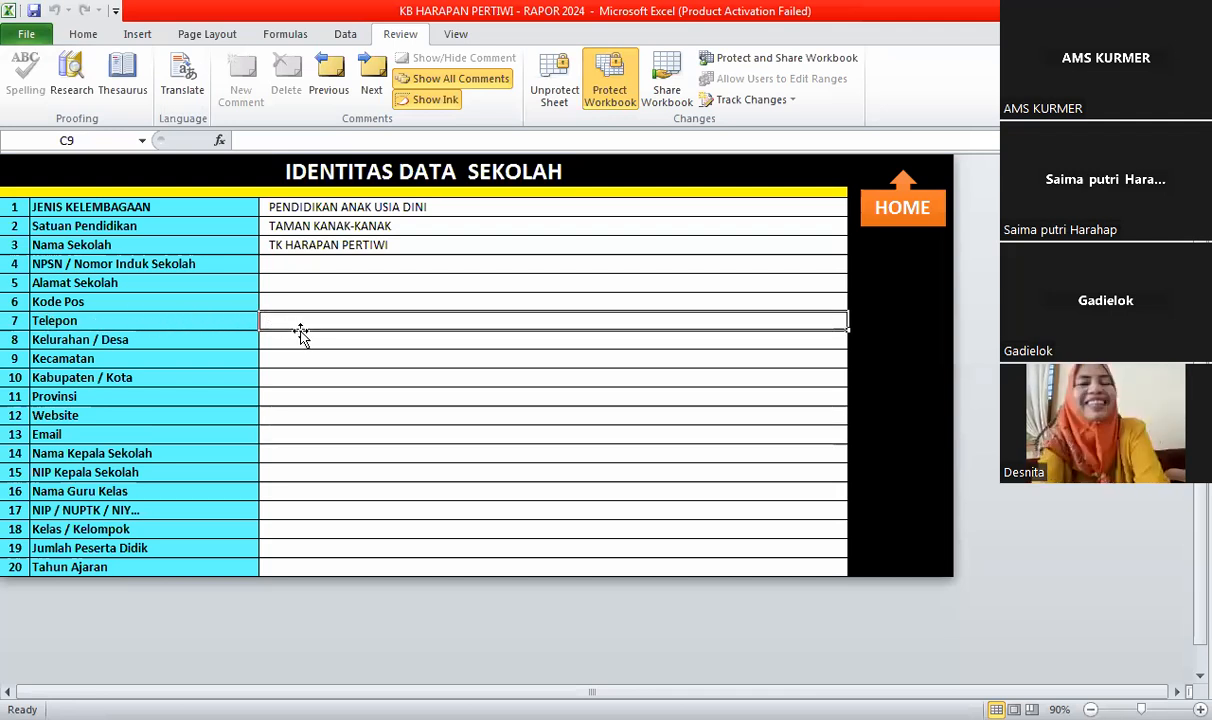
pyautogui.write('0')
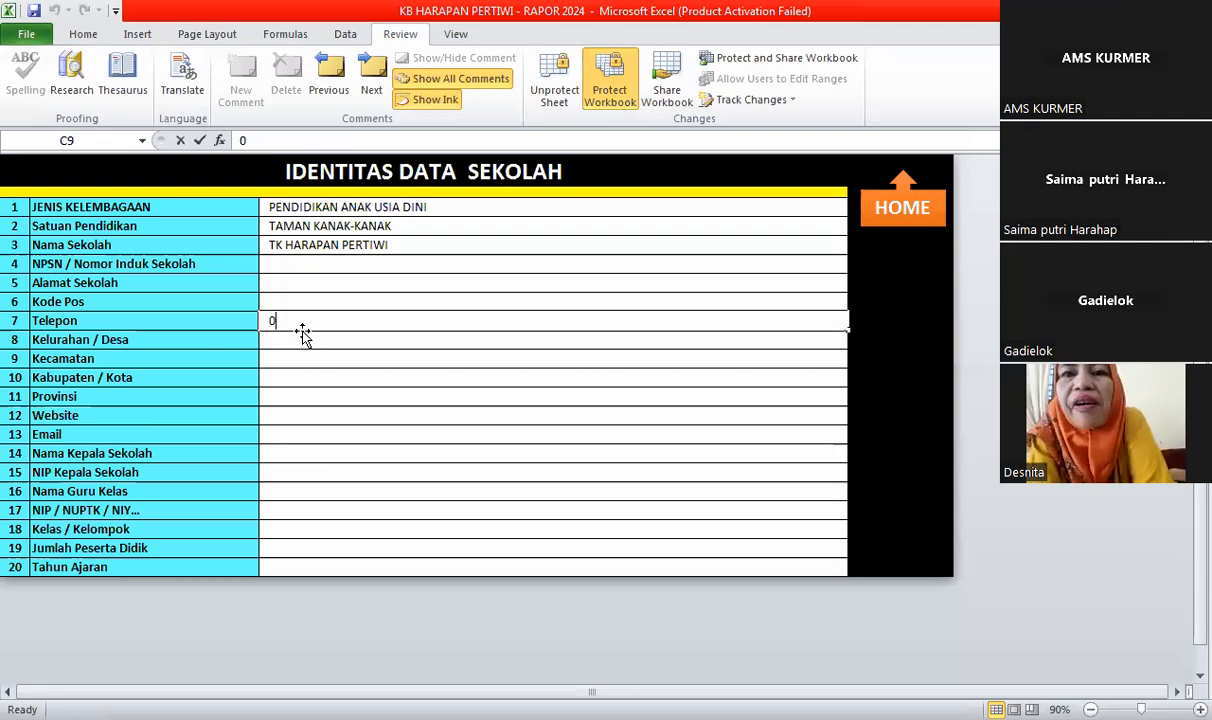
pyautogui.write('812')
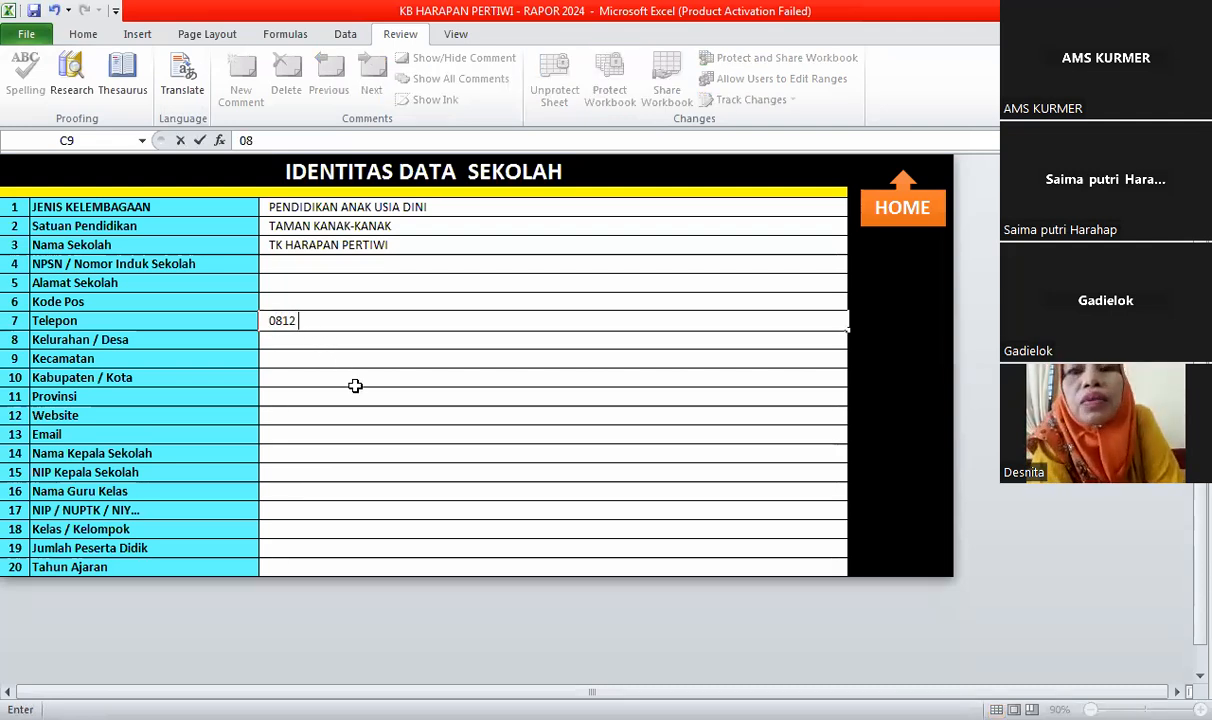
pyautogui.write(' 5555')
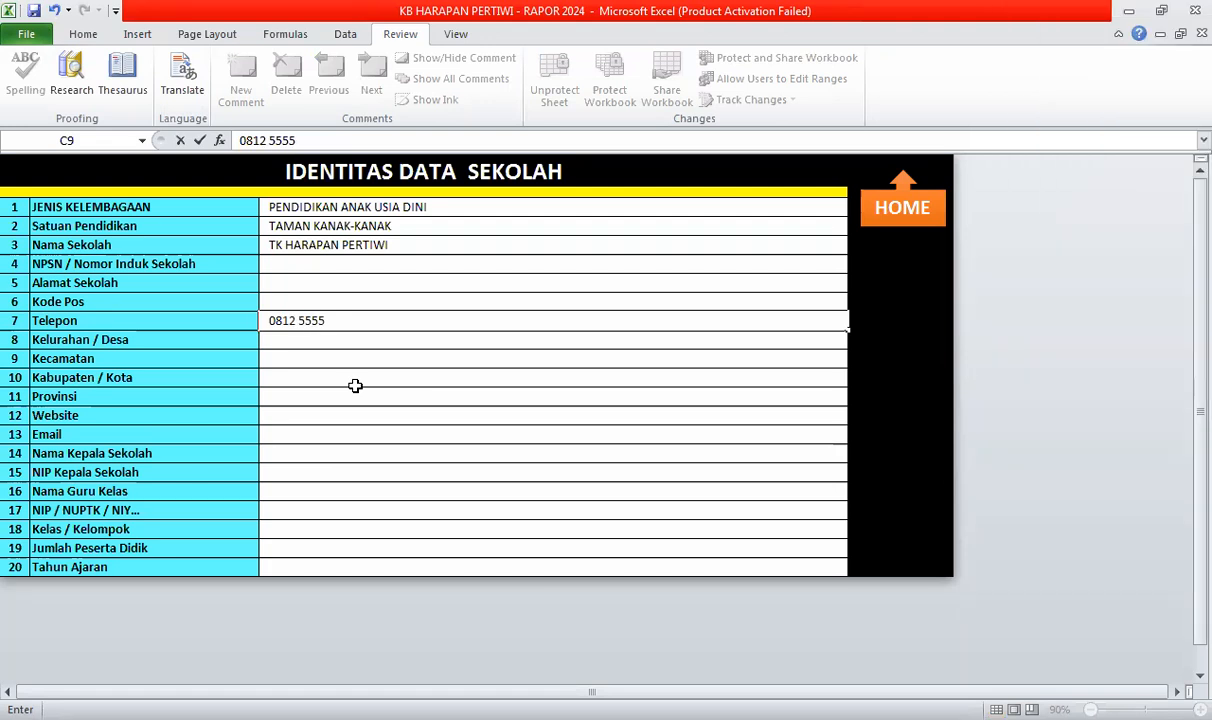
pyautogui.write(' 6666')
pyautogui.click(355, 385)
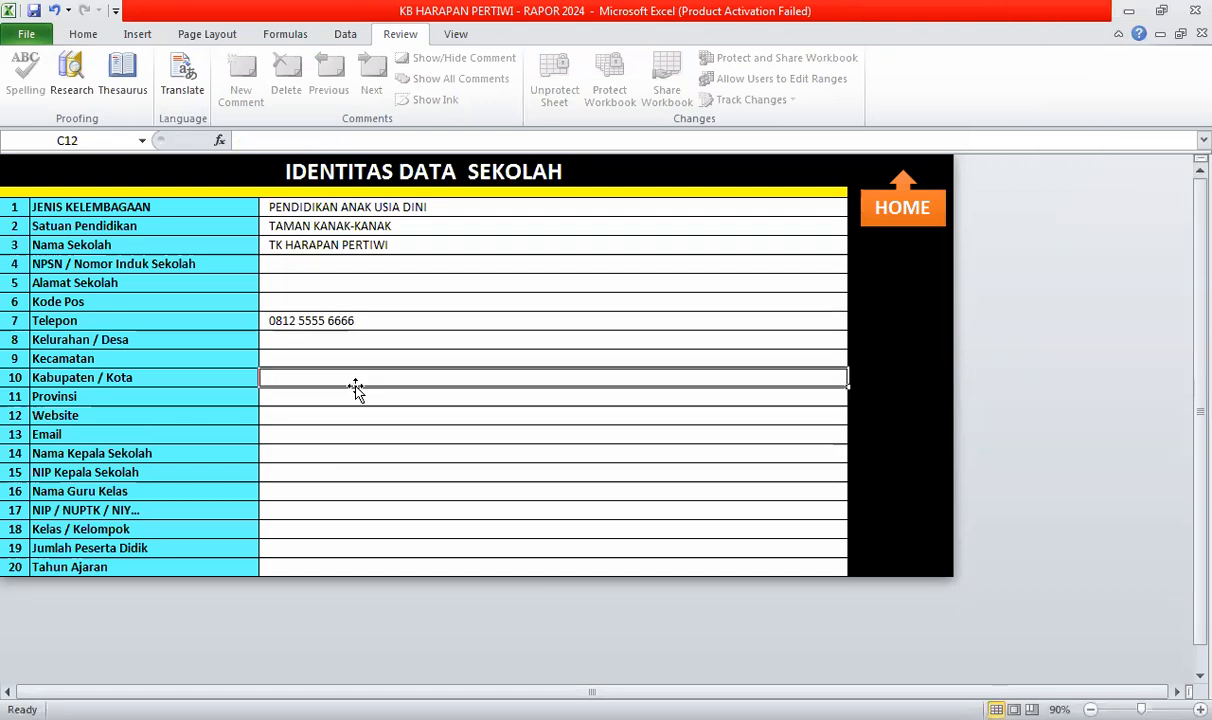
pyautogui.click(330, 320)
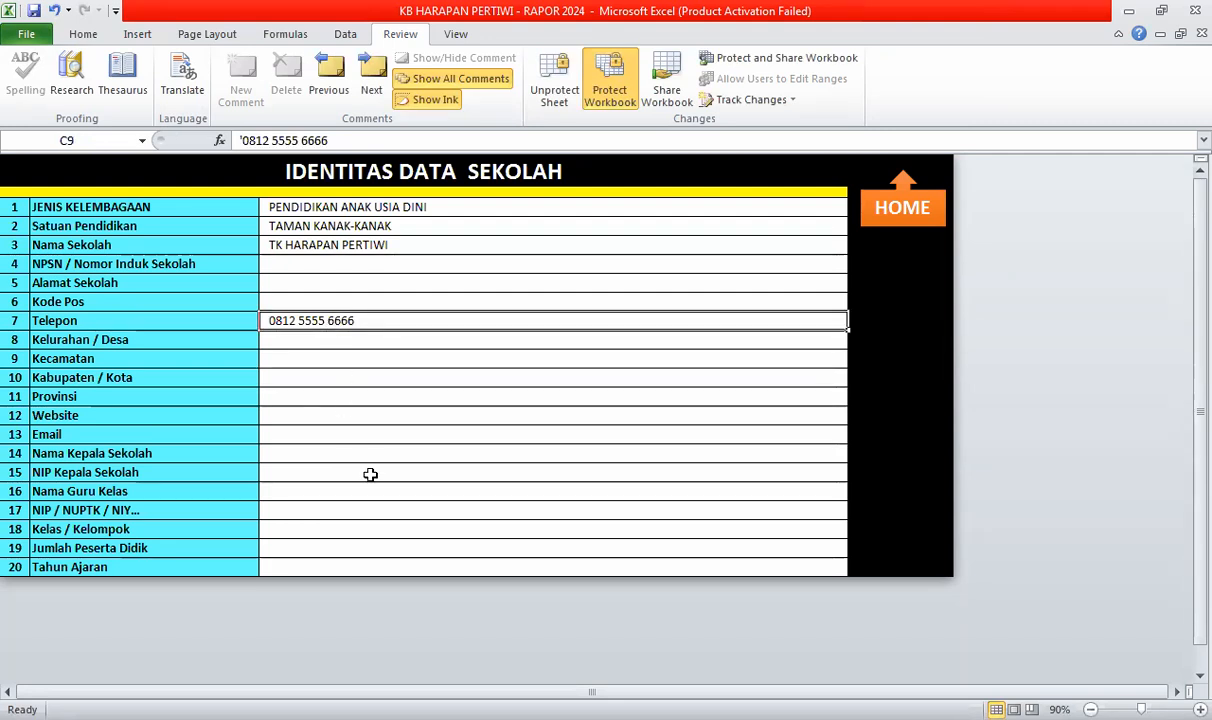
pyautogui.write('0812')
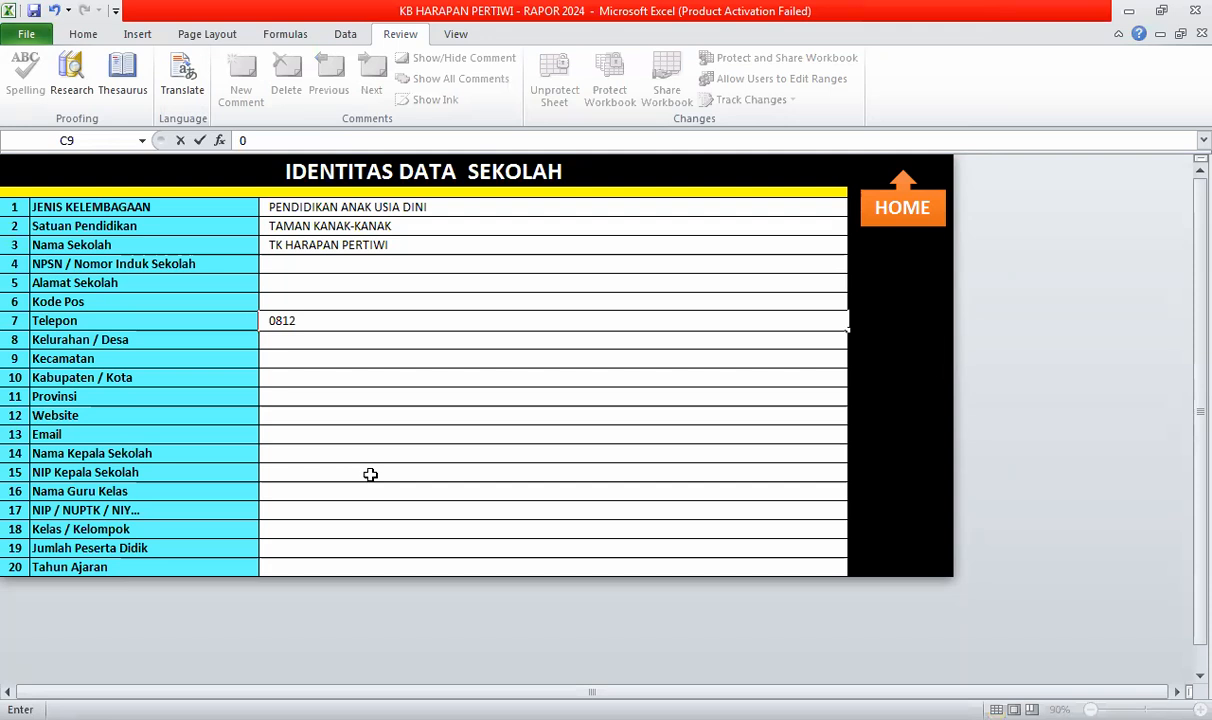
pyautogui.write('5556666')
pyautogui.press('Return')
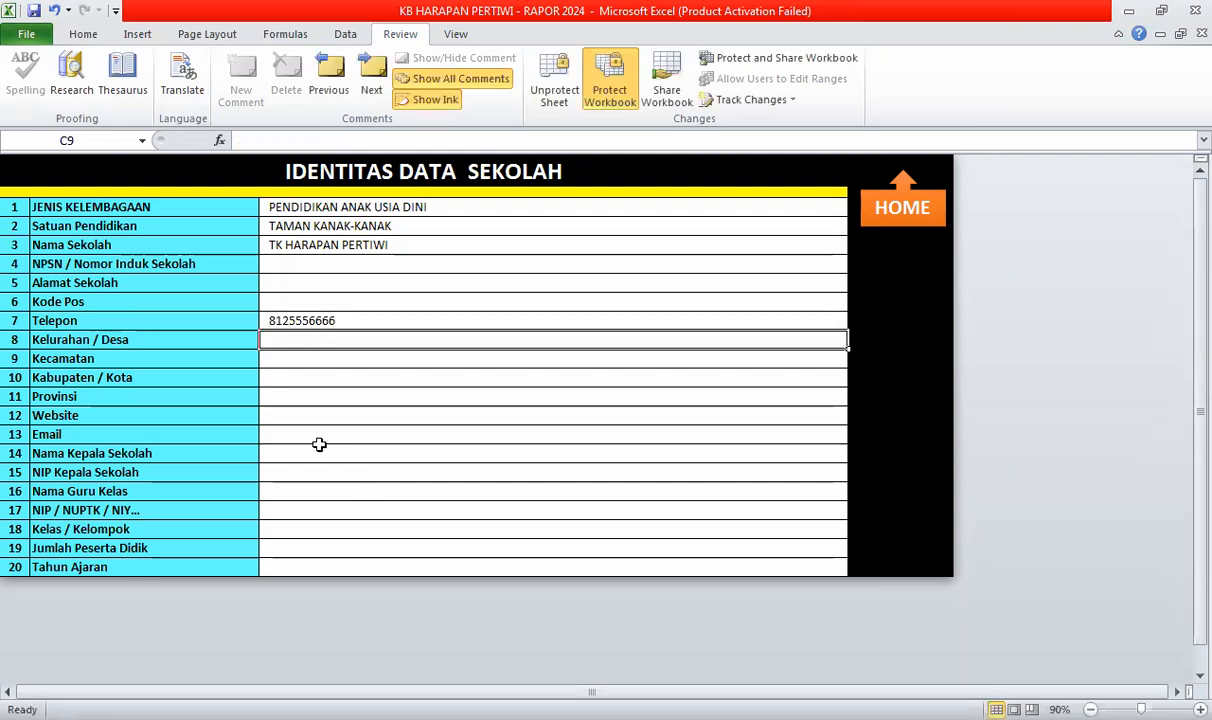
pyautogui.click(265, 318)
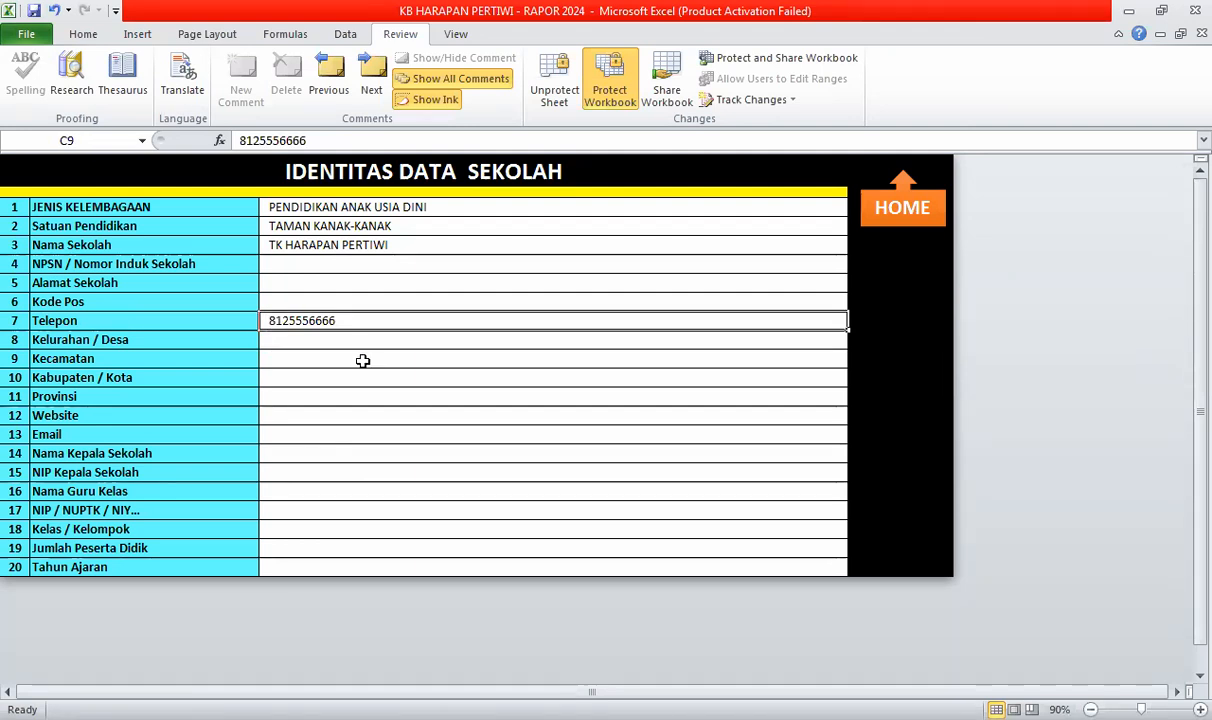
pyautogui.write('0812 ')
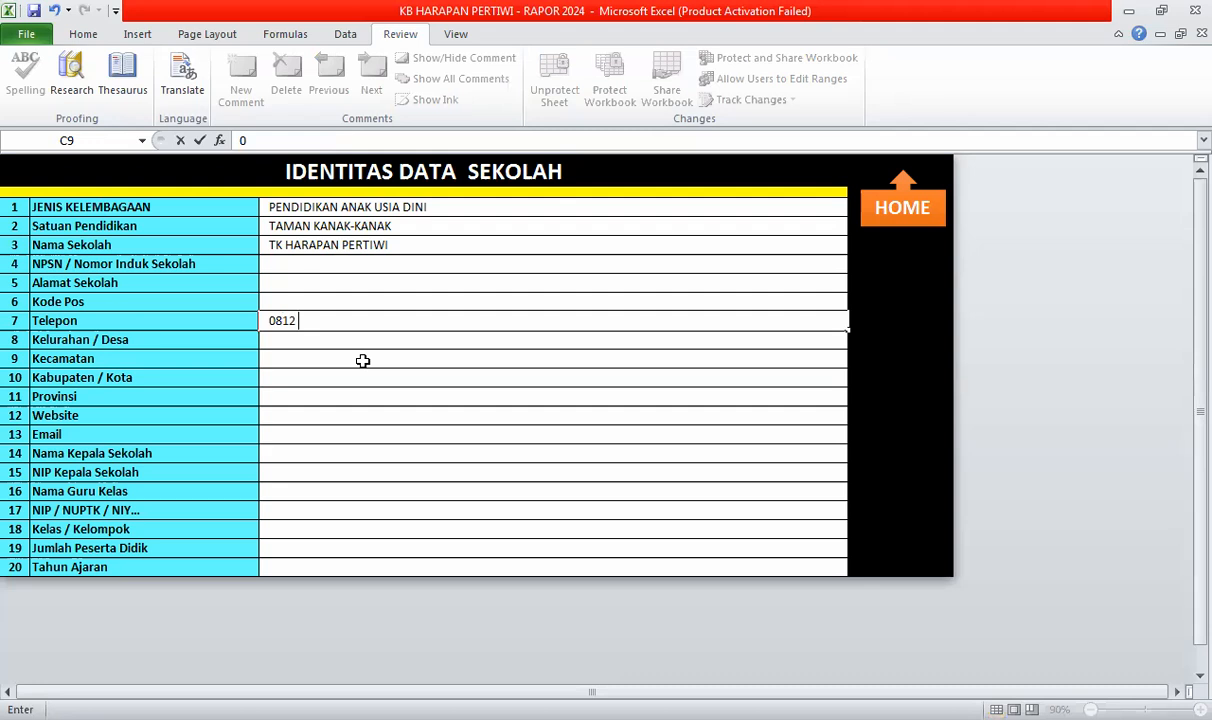
pyautogui.write('5555')
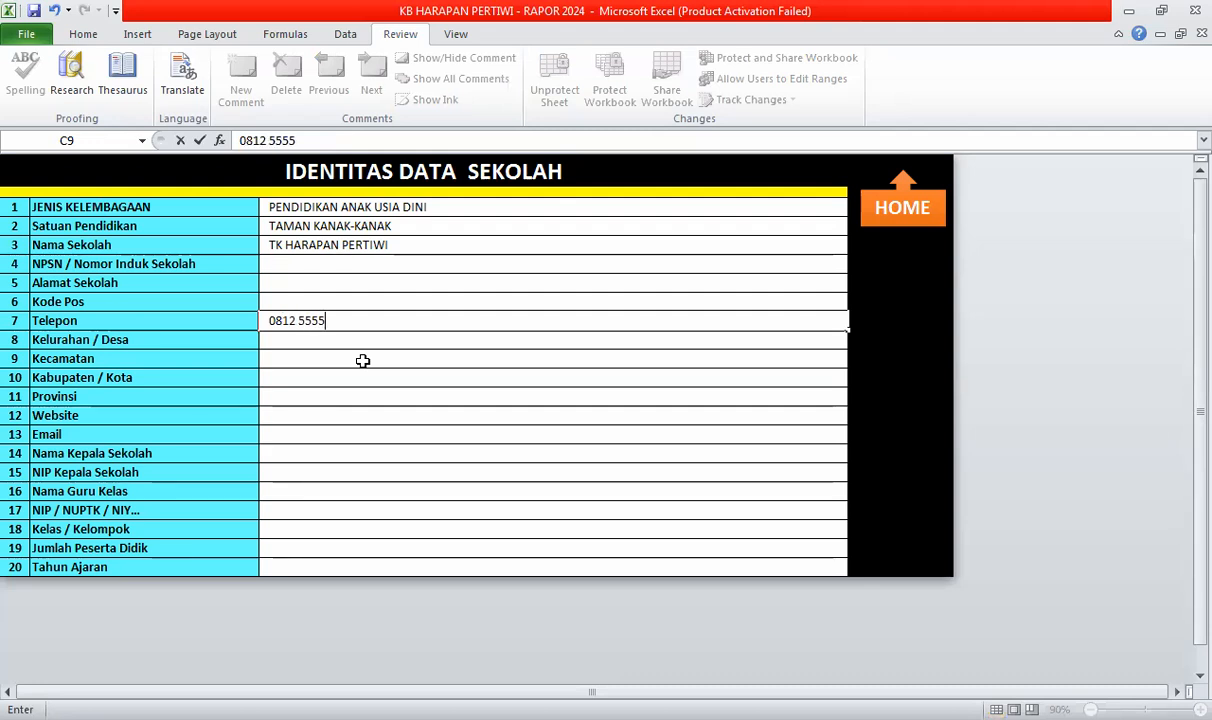
pyautogui.write(' 6666')
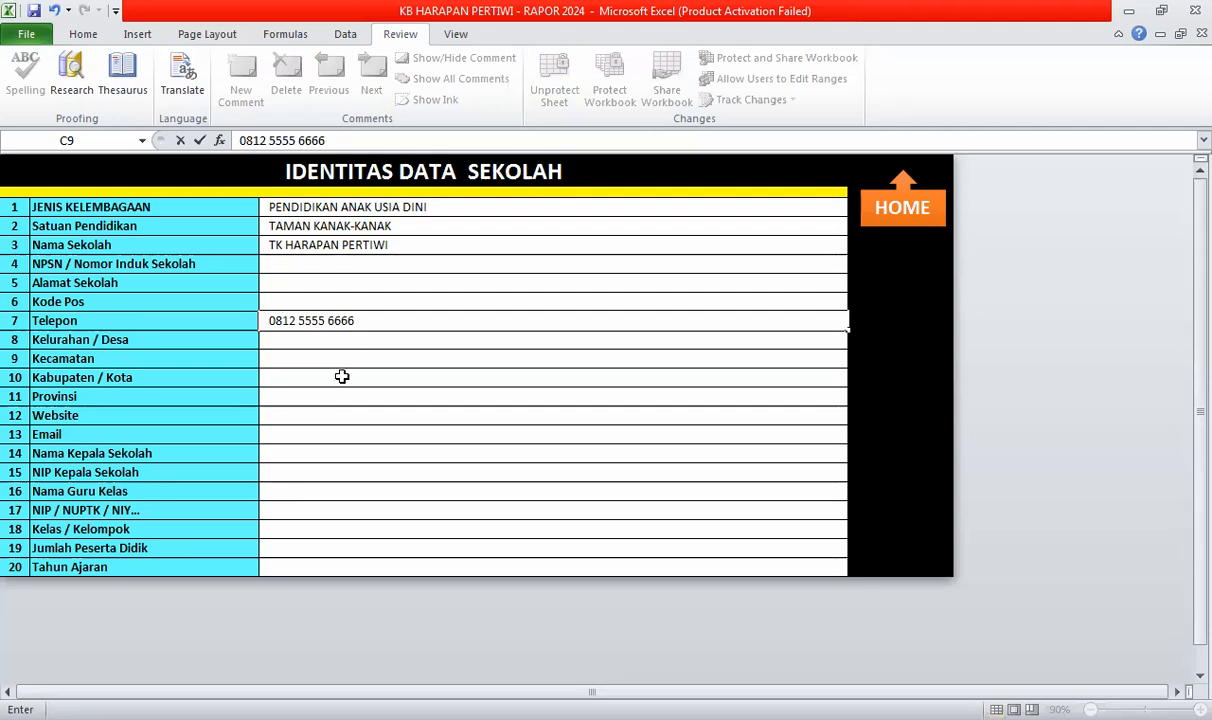
pyautogui.click(342, 376)
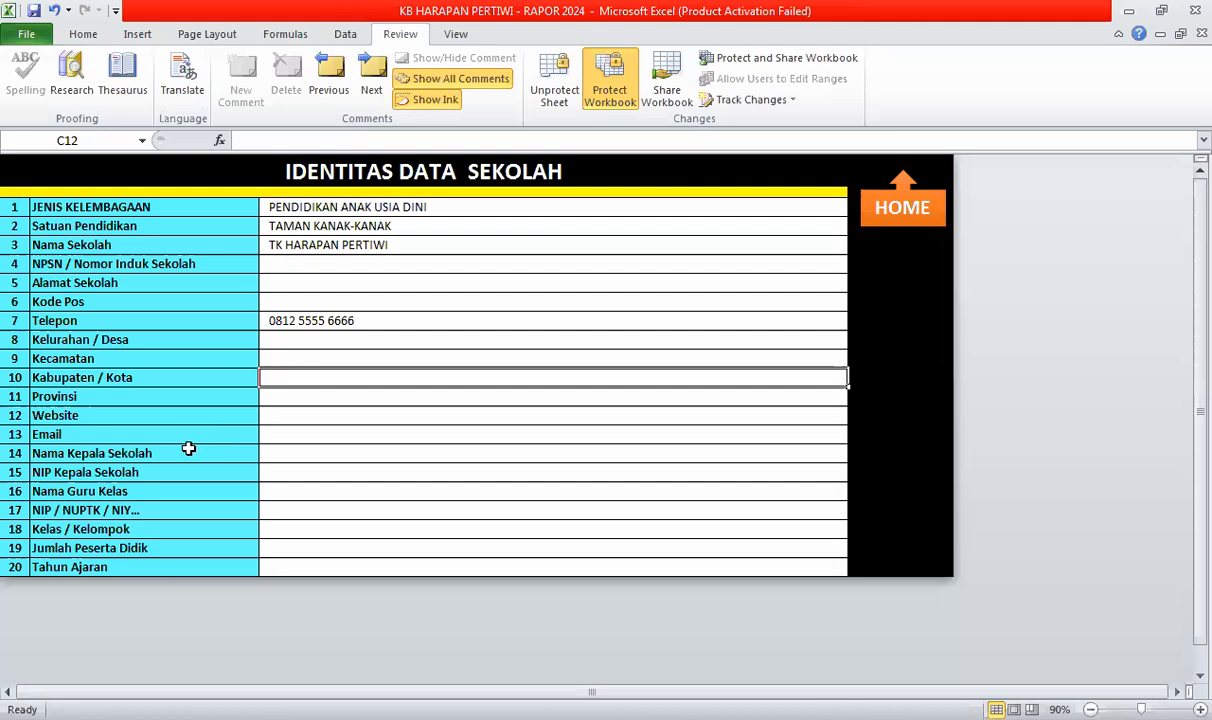
# - Type the headmaster's name followed by ,S.Pd into the Nama Kepala Sekolah cell
pyautogui.click(276, 454)
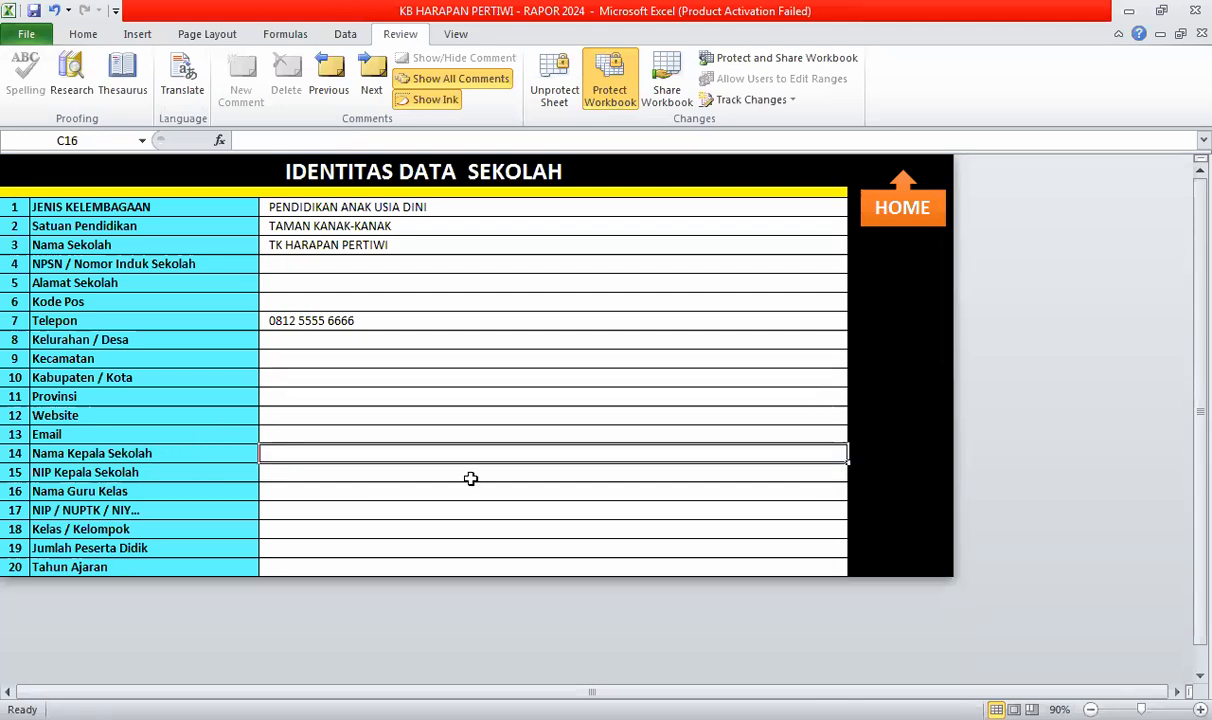
pyautogui.write('e')
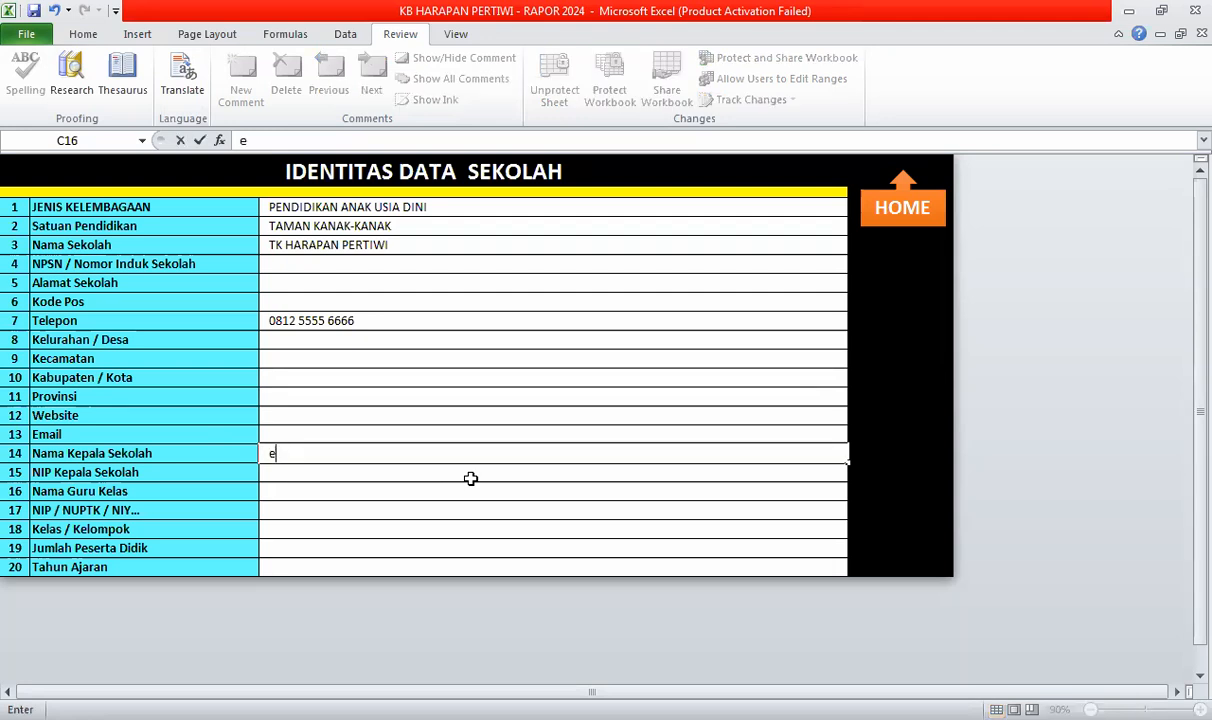
pyautogui.write('e')
pyautogui.press('BackSpace')
pyautogui.press('BackSpace')
pyautogui.write('EMWA')
pyautogui.press('BackSpace')
pyautogui.press('BackSpace')
pyautogui.write('AWA')
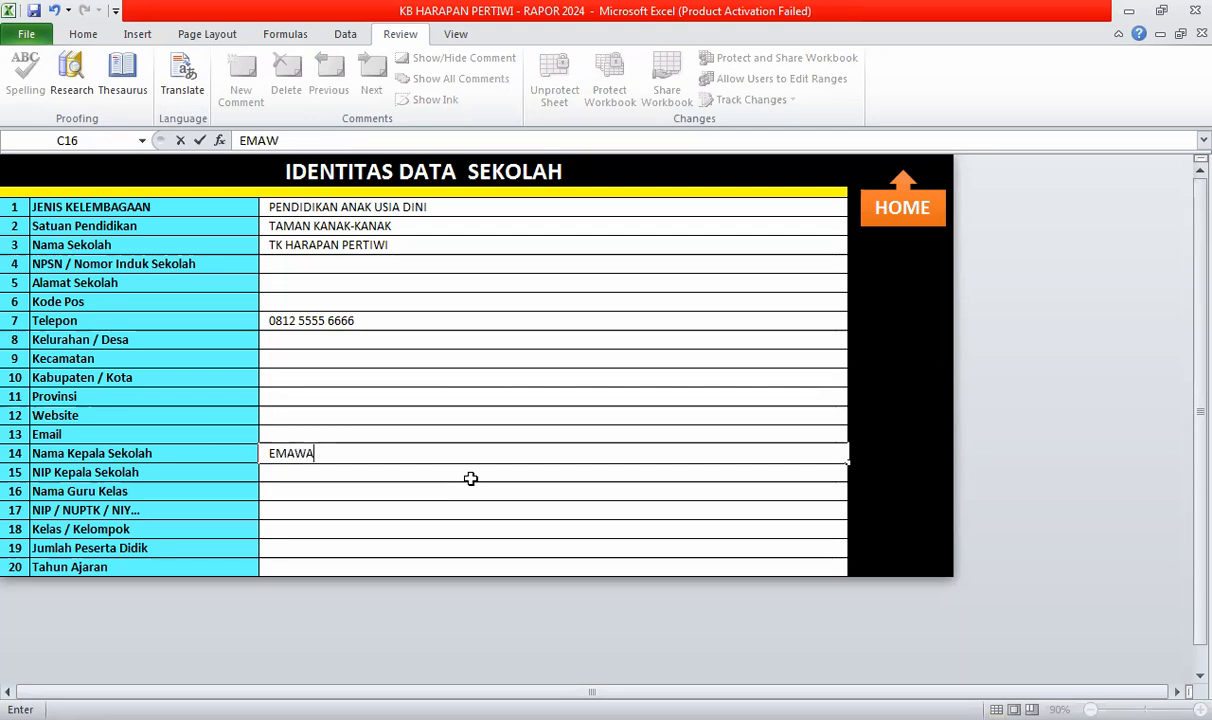
pyautogui.write('TI,S.Pd')
pyautogui.press('Return')
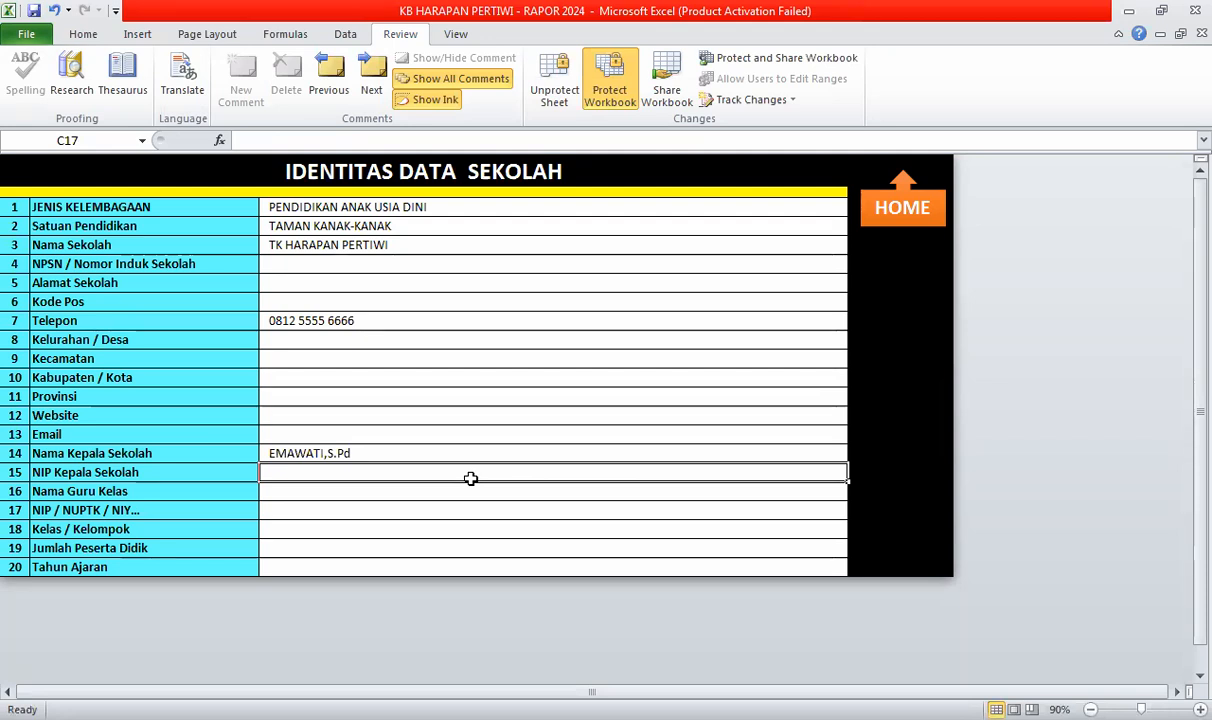
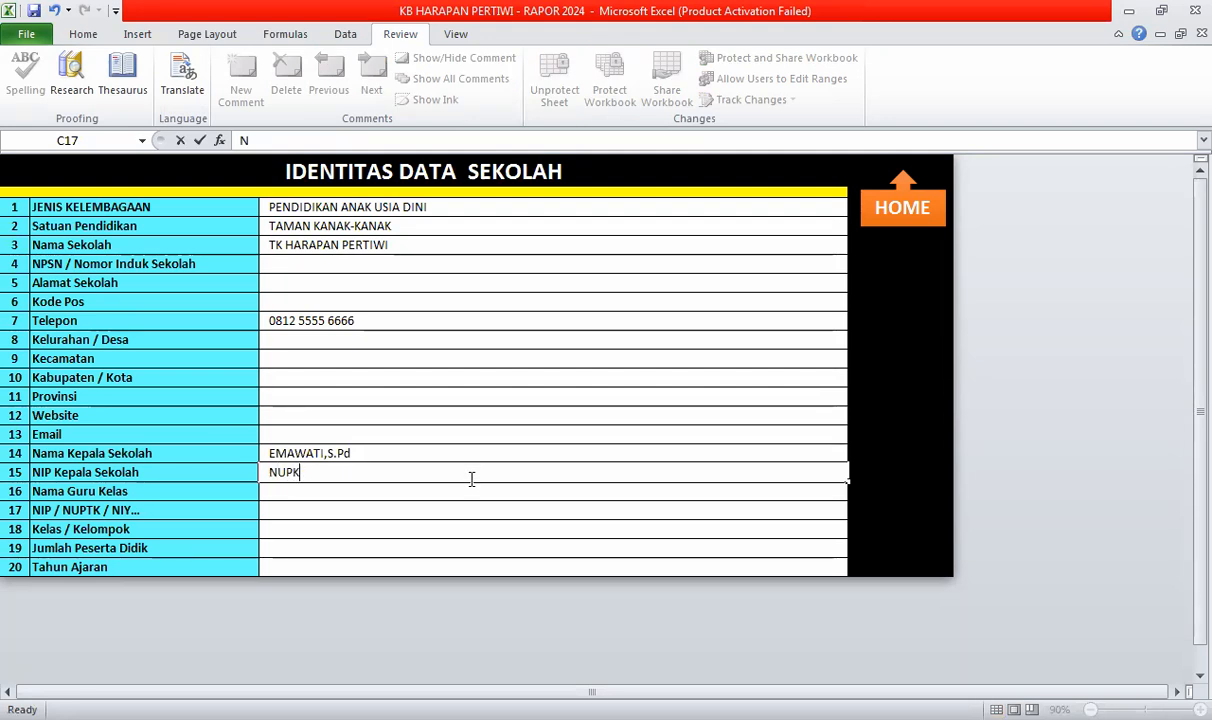
# - Replace the principal's ID cell contents with the NIP. number
pyautogui.press('BackSpace')
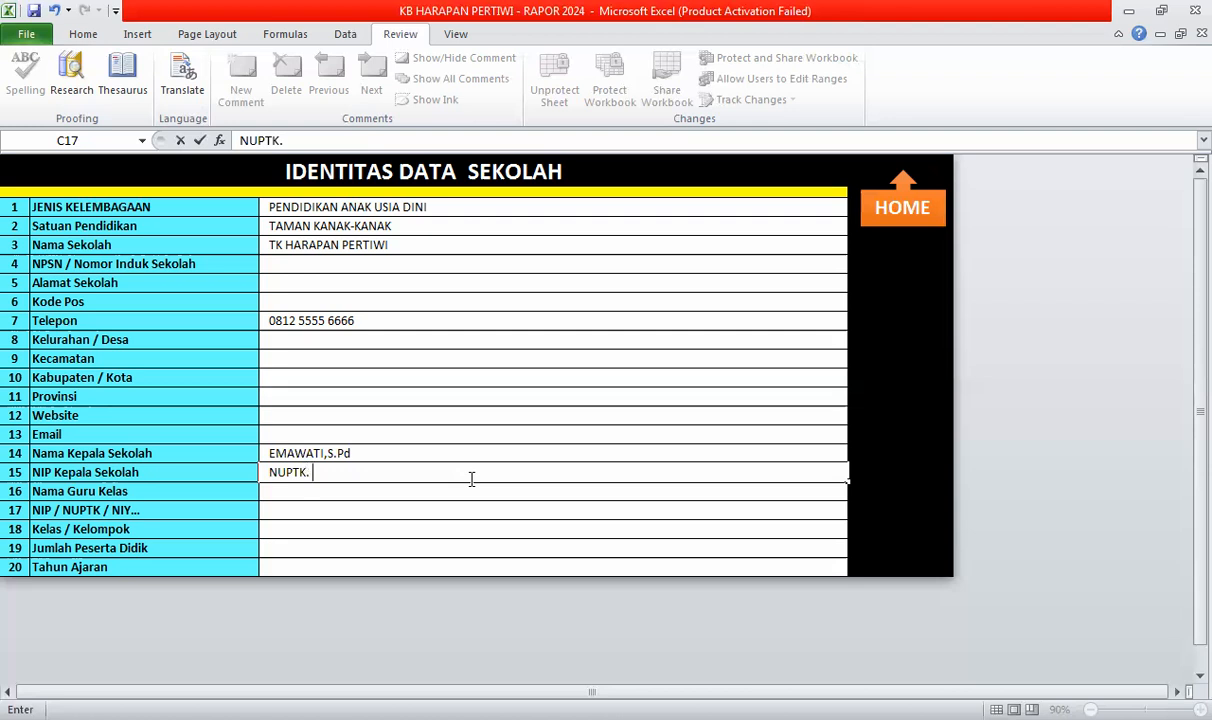
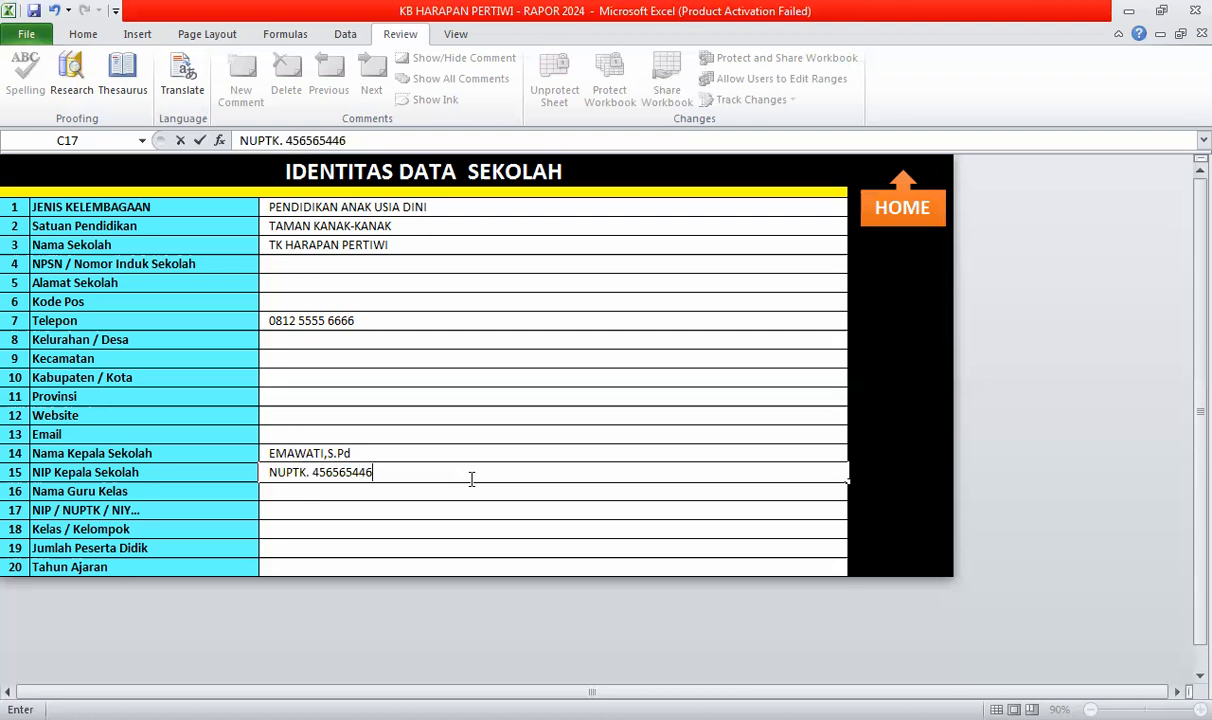
pyautogui.press('BackSpace')
pyautogui.press('BackSpace')
pyautogui.press('BackSpace')
pyautogui.press('BackSpace')
pyautogui.press('BackSpace')
pyautogui.press('BackSpace')
pyautogui.press('BackSpace')
pyautogui.press('BackSpace')
pyautogui.press('BackSpace')
pyautogui.press('BackSpace')
pyautogui.press('BackSpace')
pyautogui.press('BackSpace')
pyautogui.press('BackSpace')
pyautogui.press('BackSpace')
pyautogui.press('BackSpace')
pyautogui.press('BackSpace')
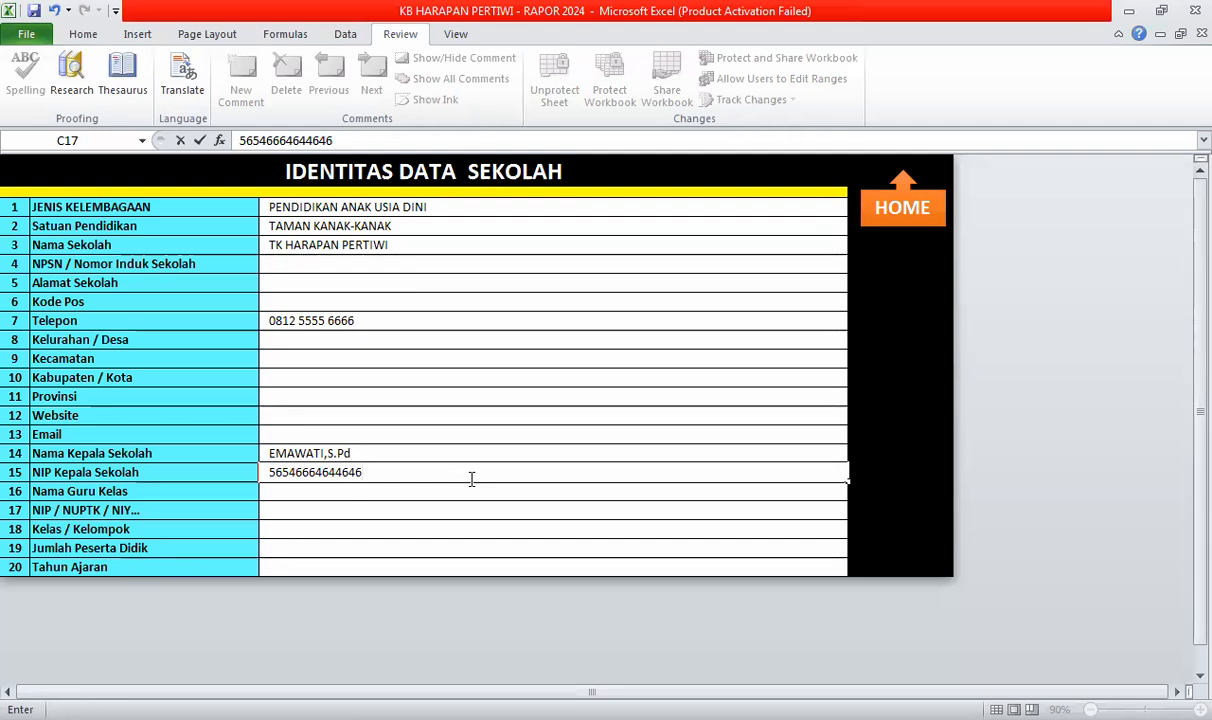
pyautogui.press('BackSpace')
pyautogui.press('BackSpace')
pyautogui.press('BackSpace')
pyautogui.press('BackSpace')
pyautogui.press('BackSpace')
pyautogui.press('BackSpace')
pyautogui.press('BackSpace')
pyautogui.press('BackSpace')
pyautogui.press('BackSpace')
pyautogui.press('BackSpace')
pyautogui.press('BackSpace')
pyautogui.press('BackSpace')
pyautogui.press('BackSpace')
pyautogui.press('BackSpace')
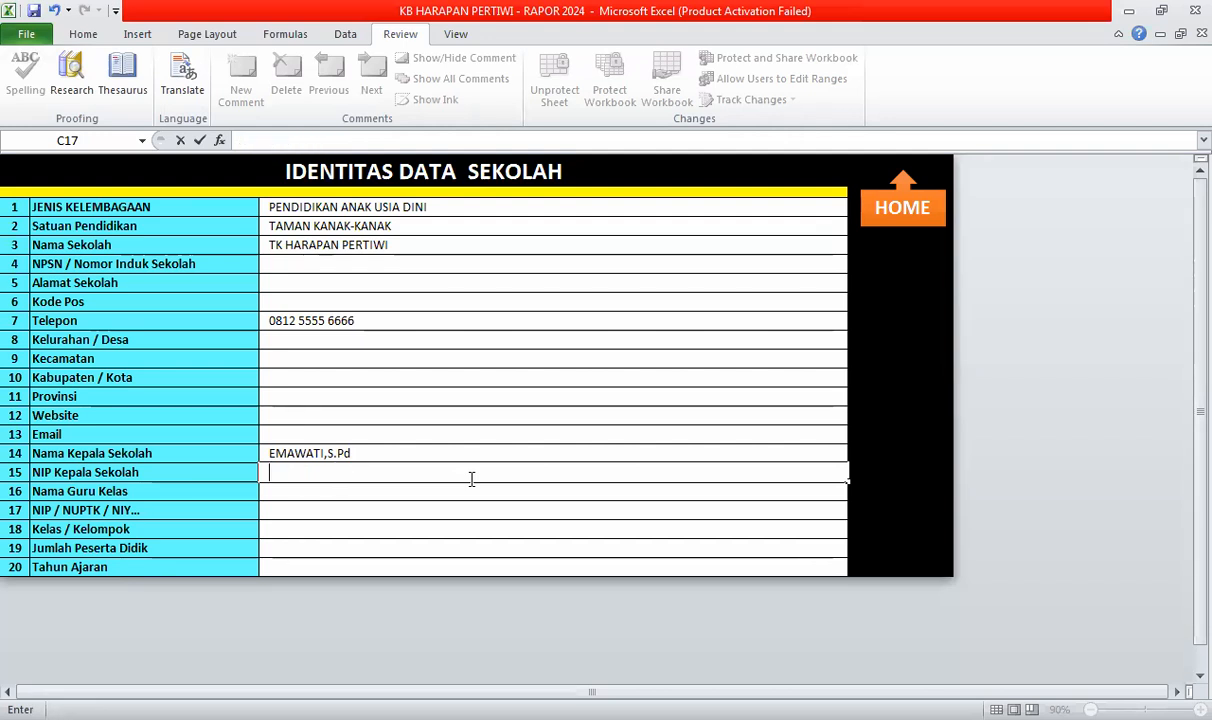
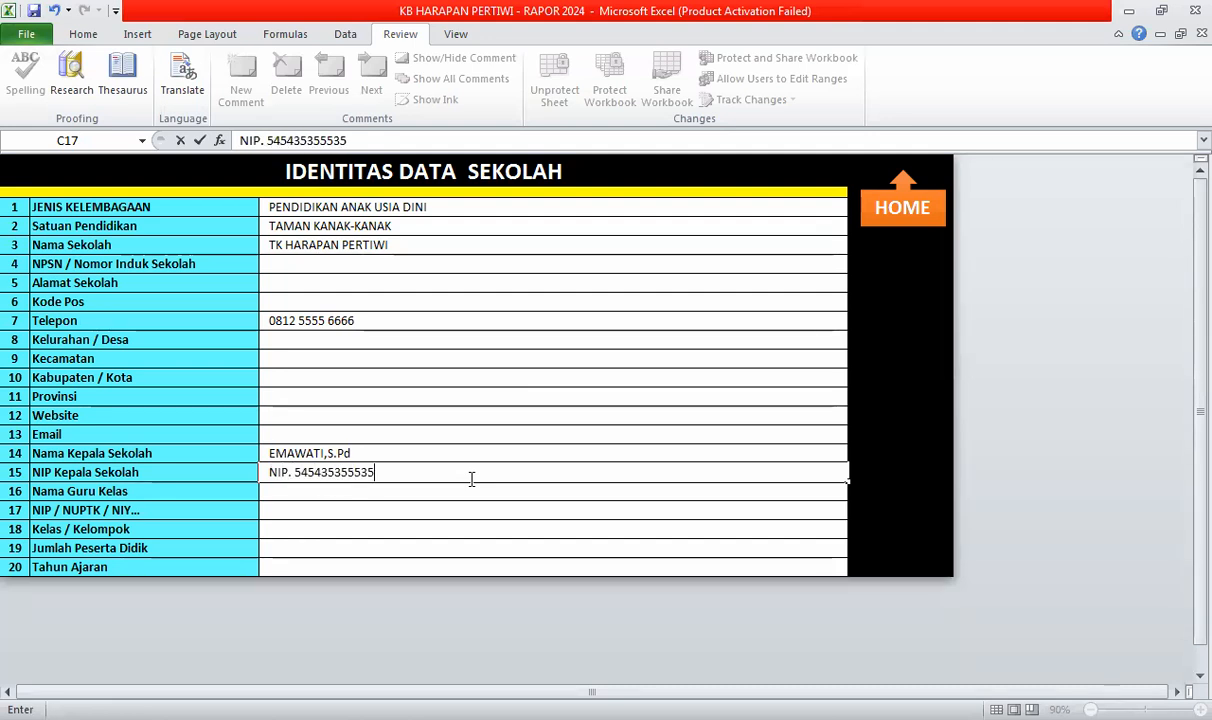
pyautogui.press('Return')
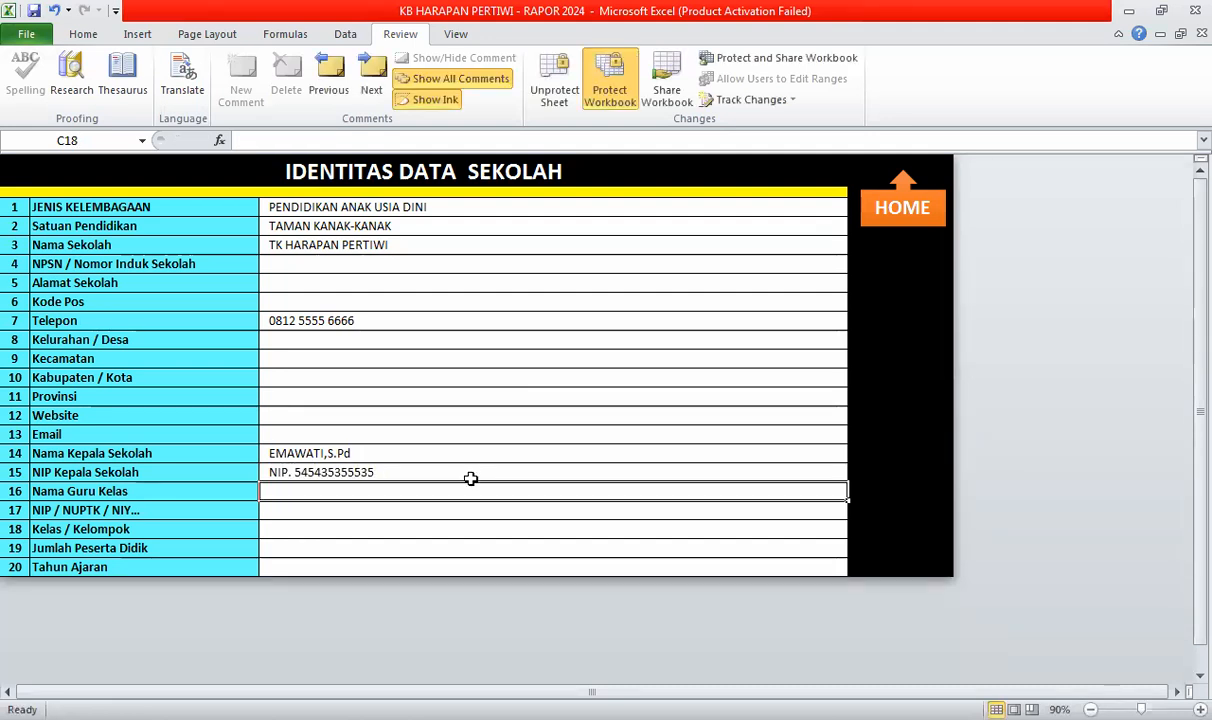
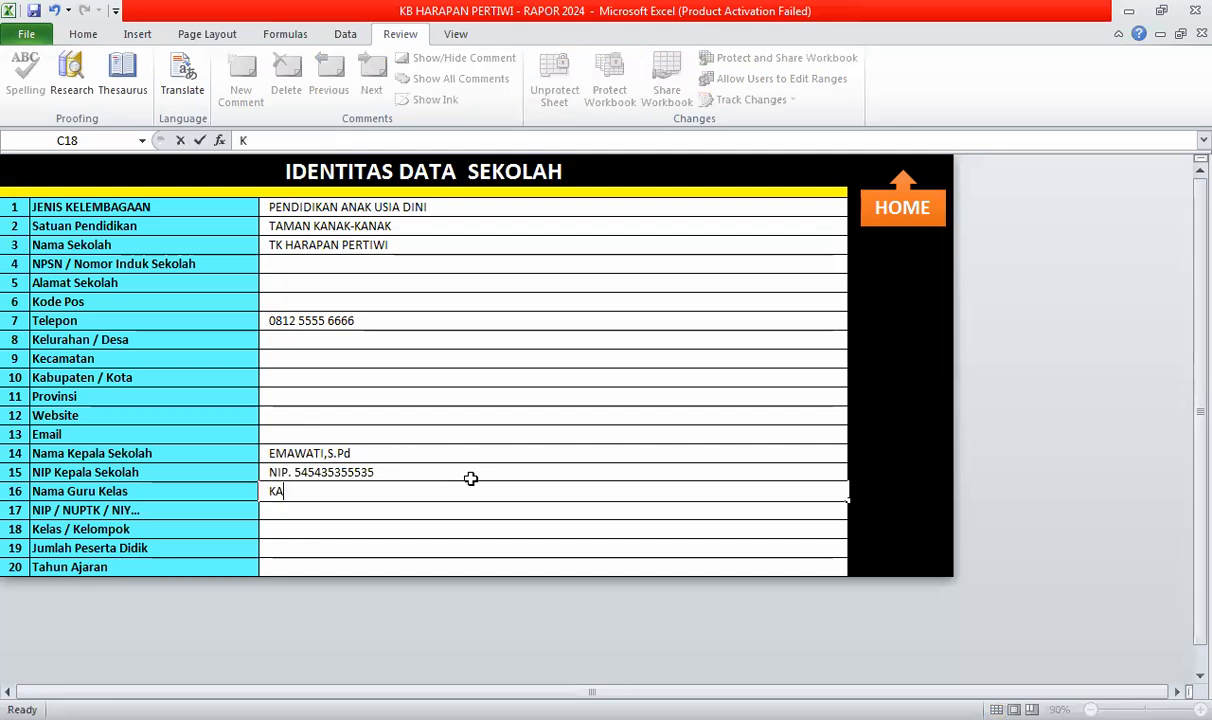
# - Enter the class teacher's name with S.Pd, their NUPTK. number, and class B / B1
pyautogui.press('Return')
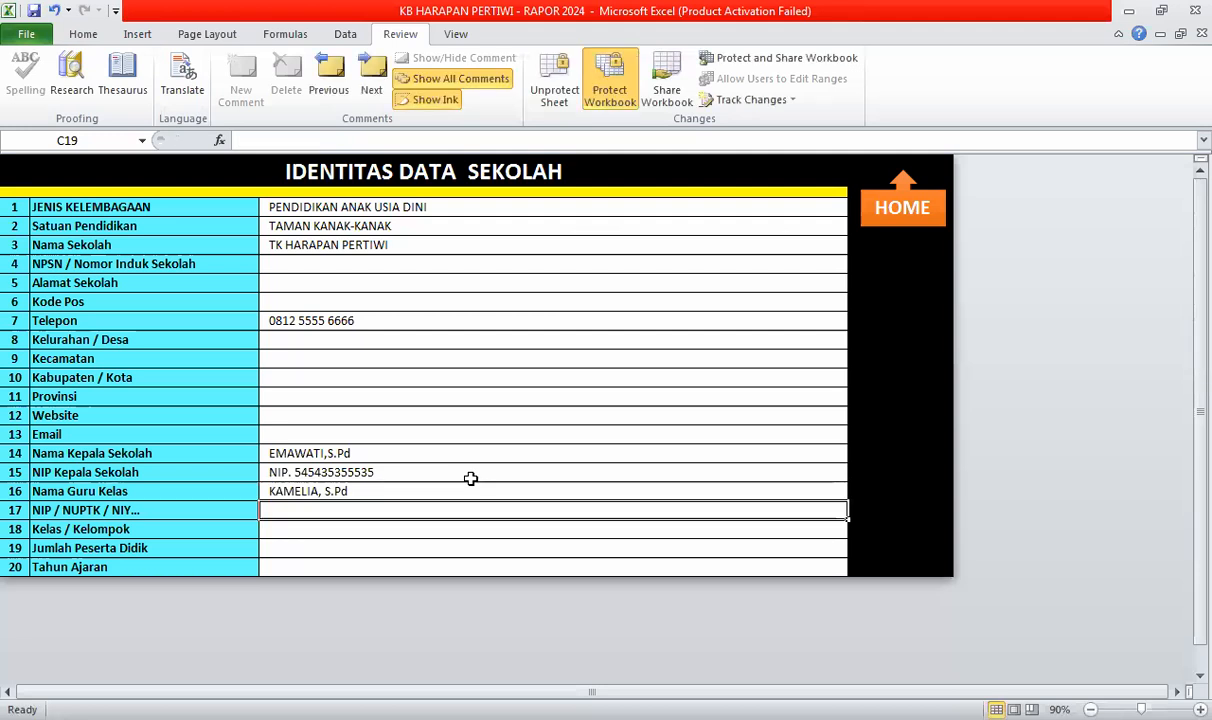
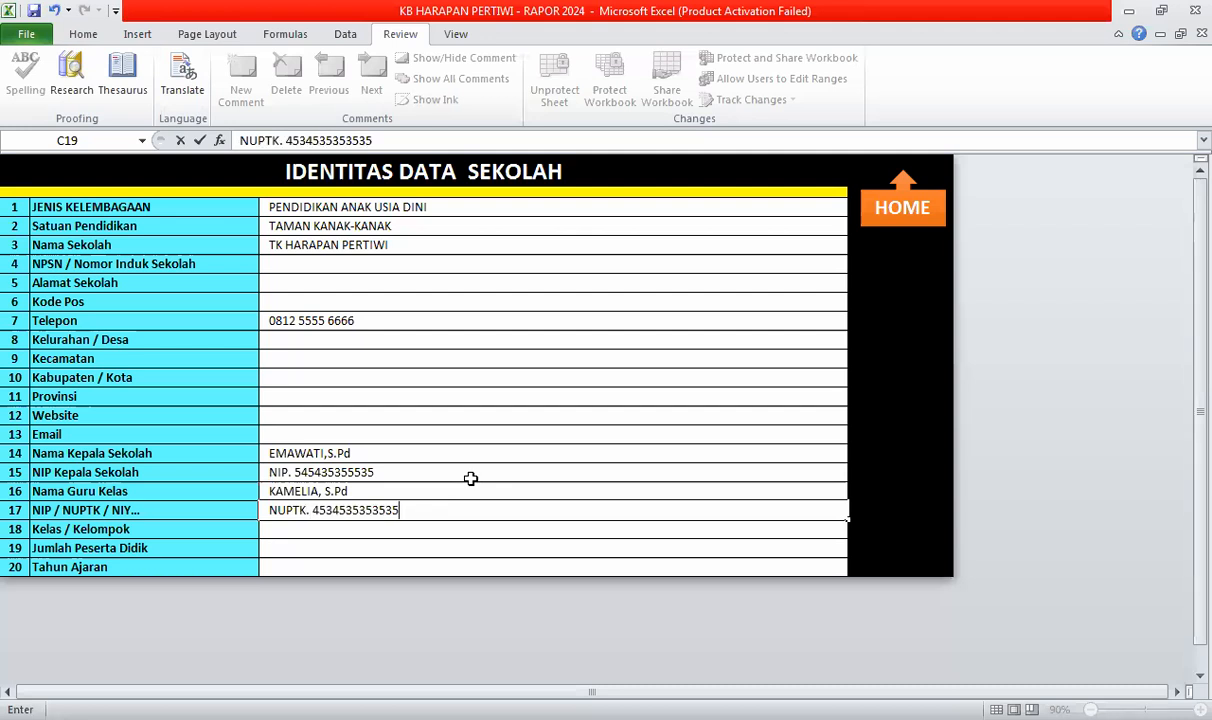
pyautogui.press('Return')
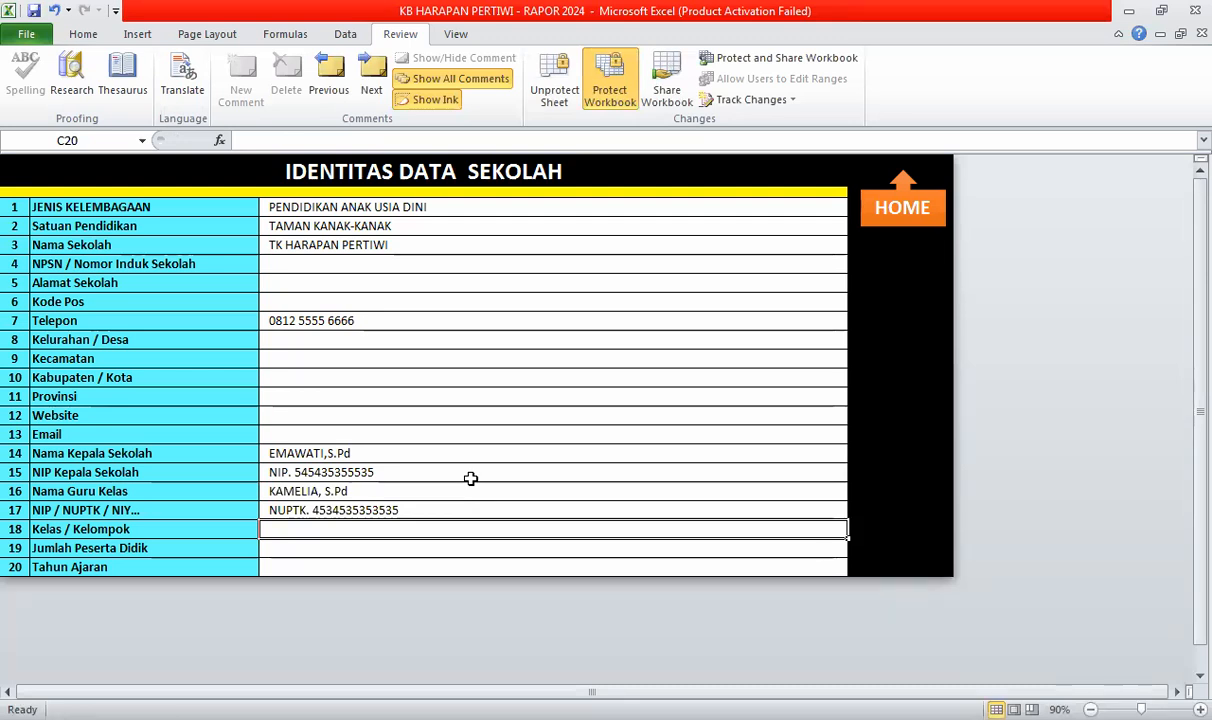
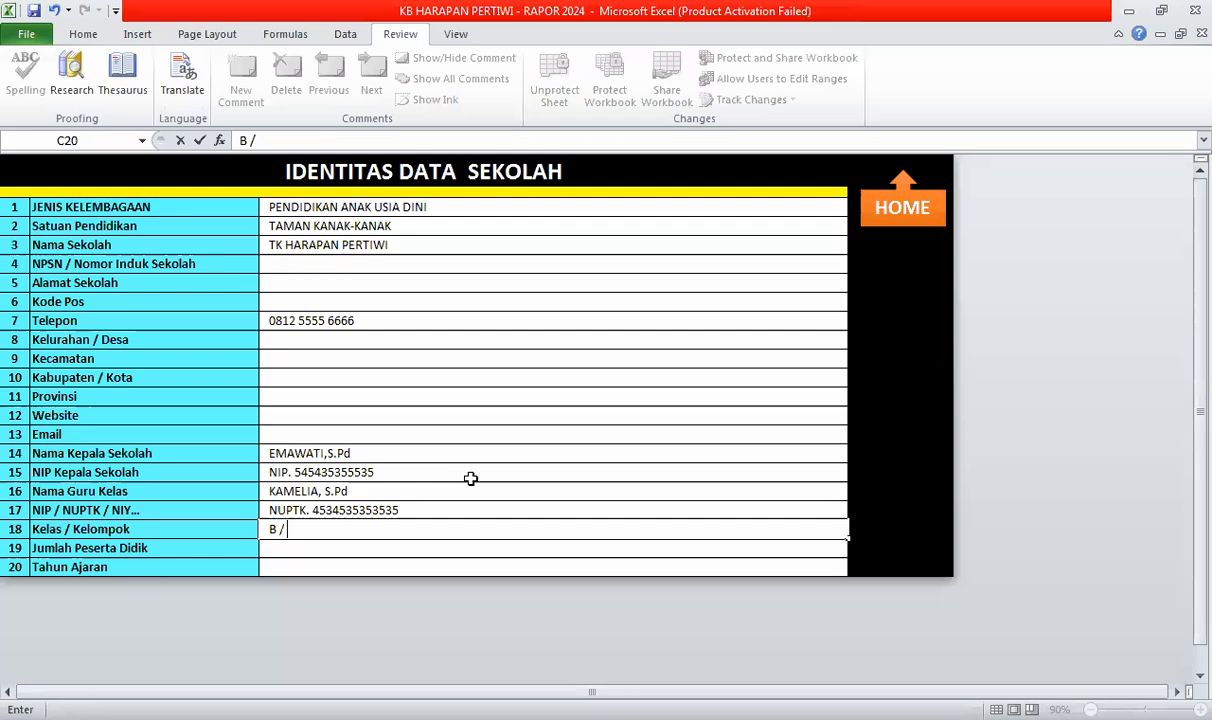
pyautogui.press('Return')
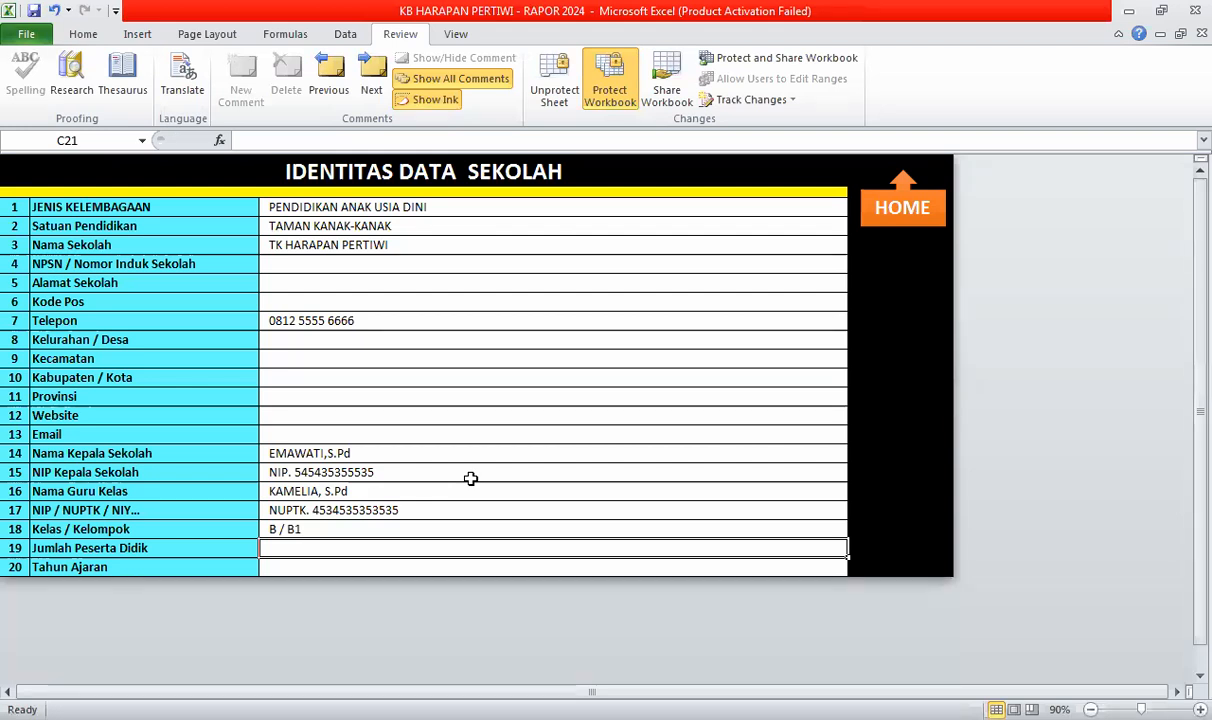
# - Enter 12 ORANG in C21 and 2024 / 2025 in C22
pyautogui.write('12')
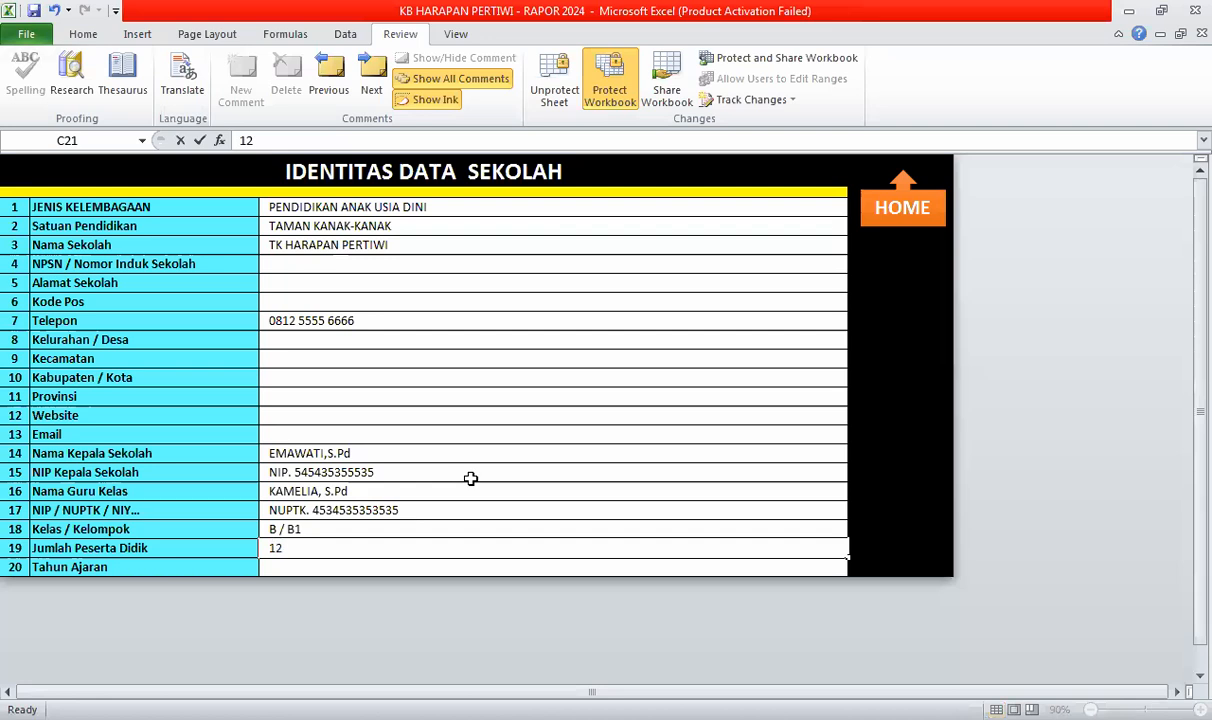
pyautogui.write(' ORANF')
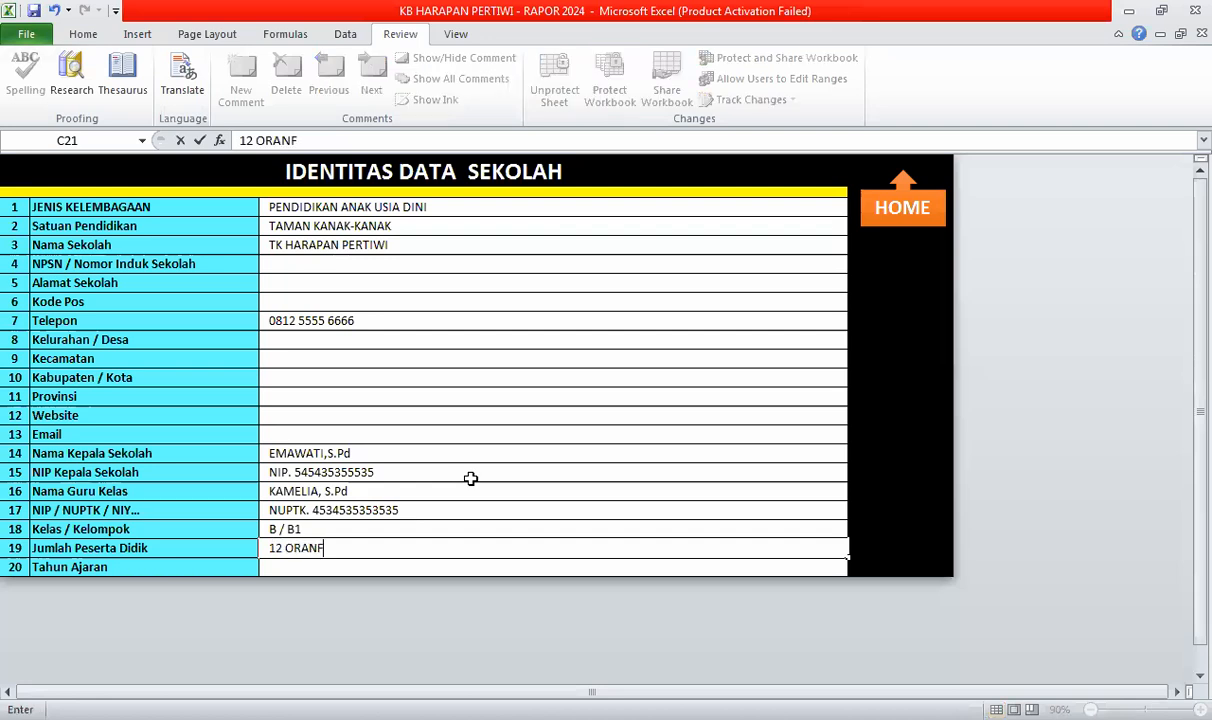
pyautogui.press('BackSpace')
pyautogui.write('G')
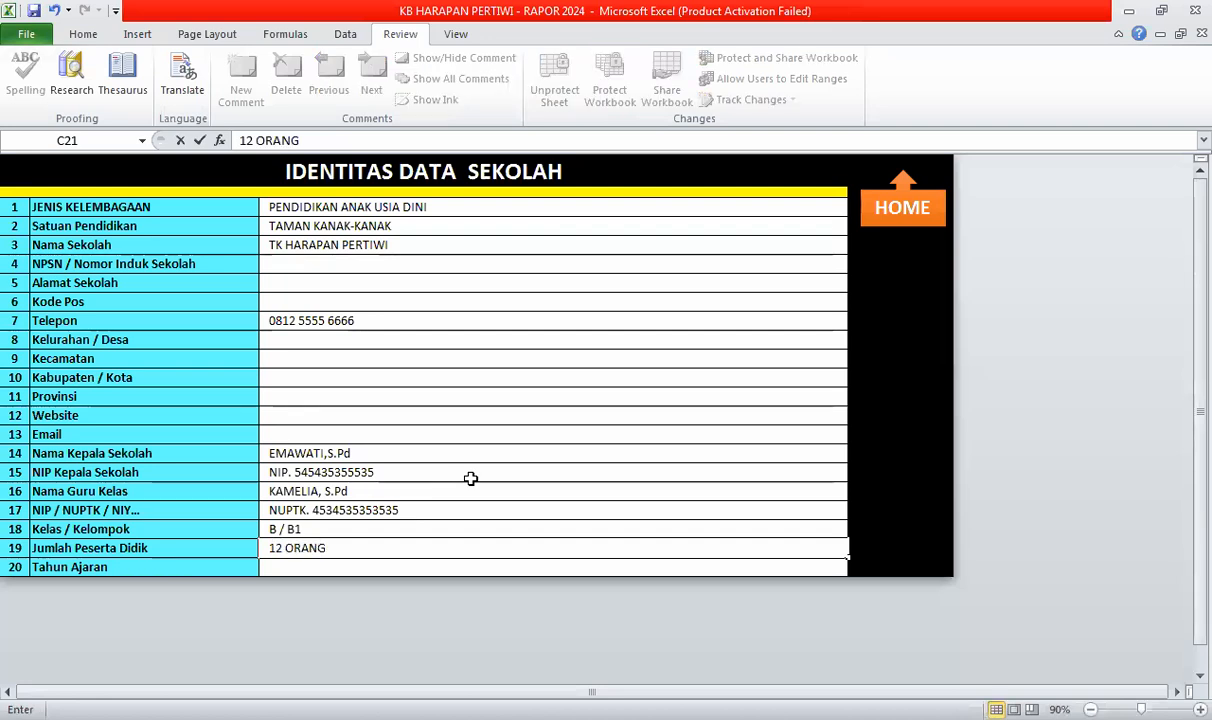
pyautogui.press('Return')
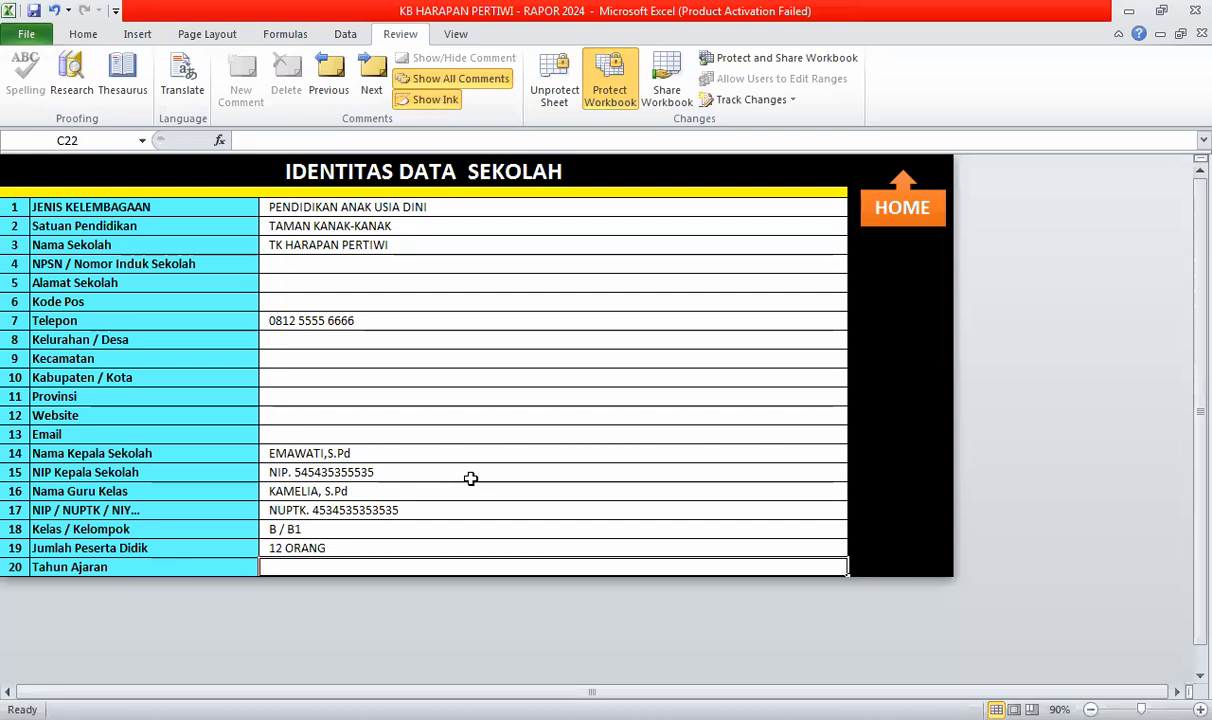
pyautogui.write('2024 / 2025')
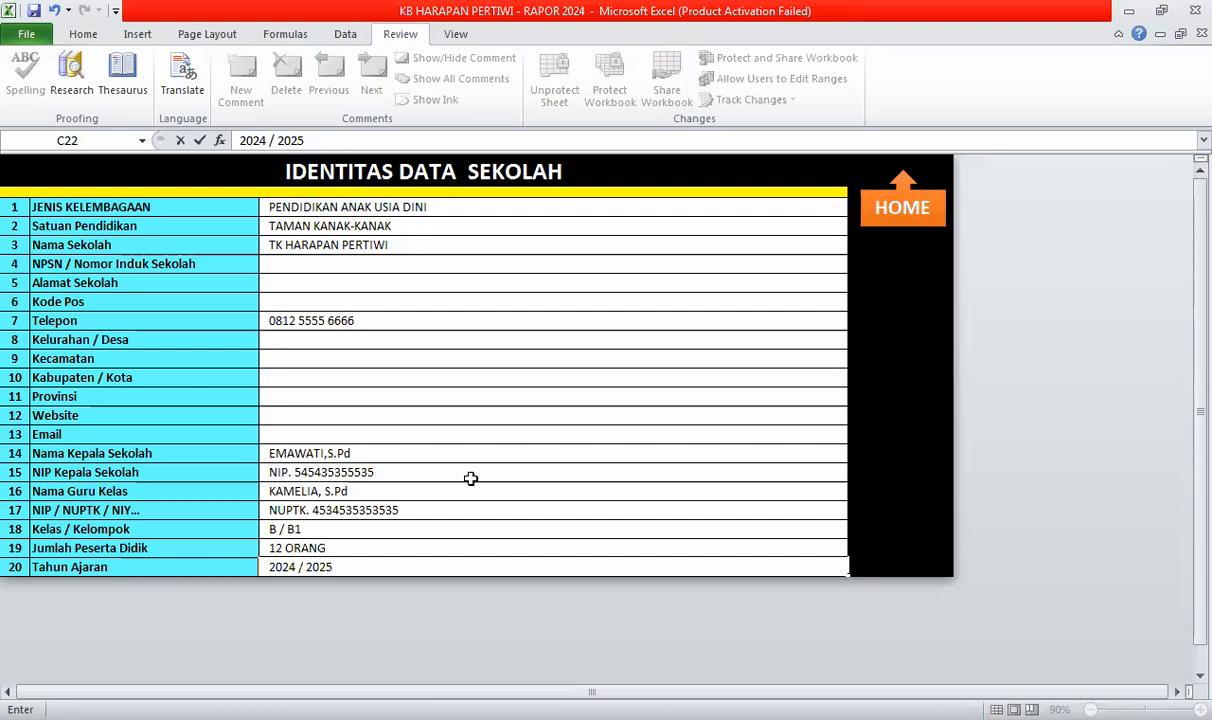
pyautogui.press('Return')
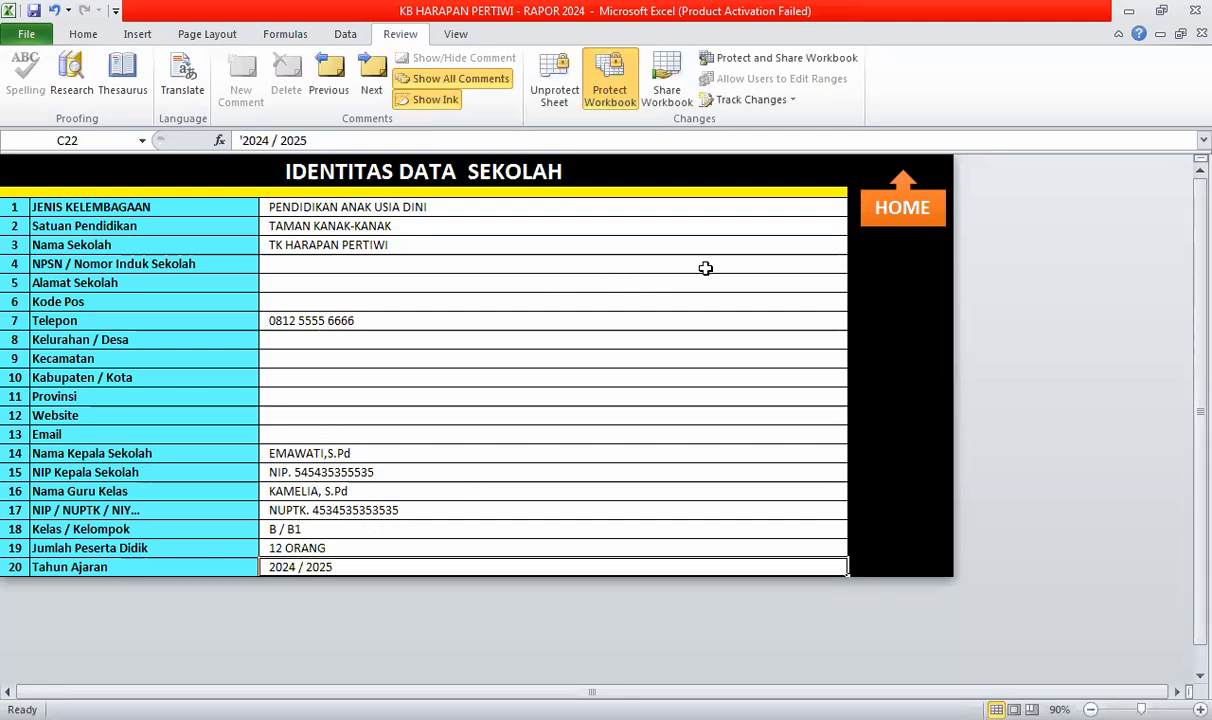
# - Go back to the home dashboard and open INPUT DATA PESERTA DIDIK
pyautogui.click(900, 220)
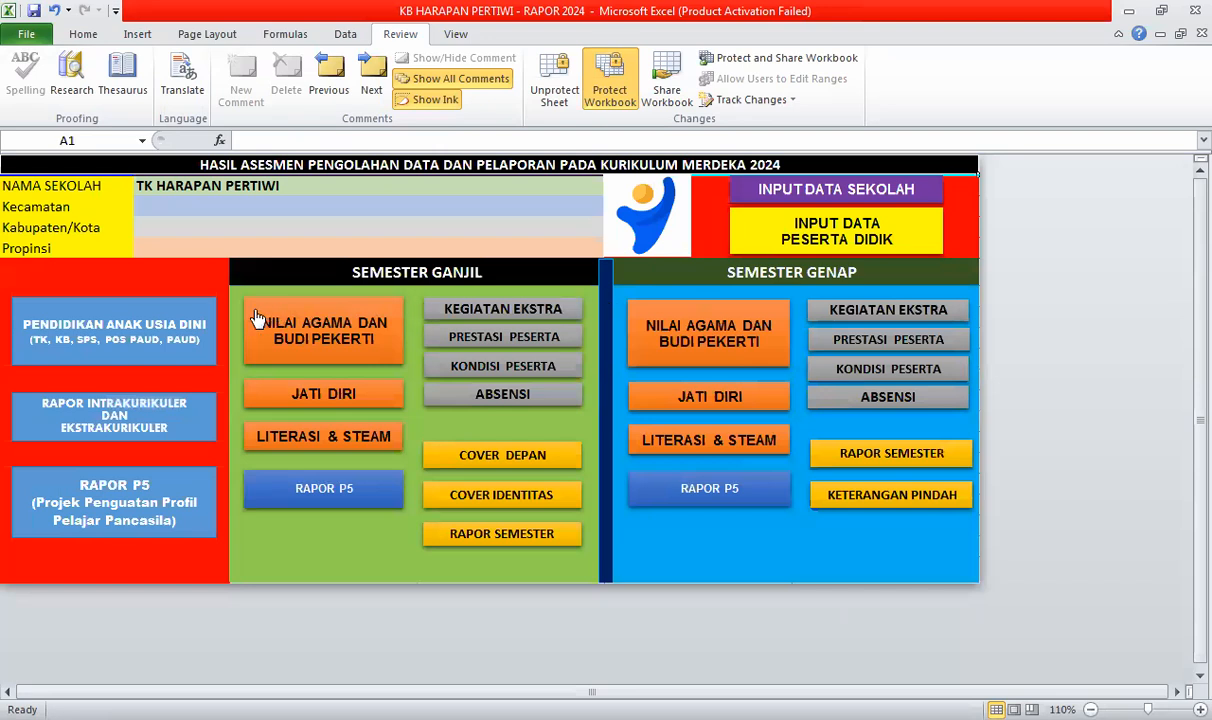
pyautogui.click(155, 206)
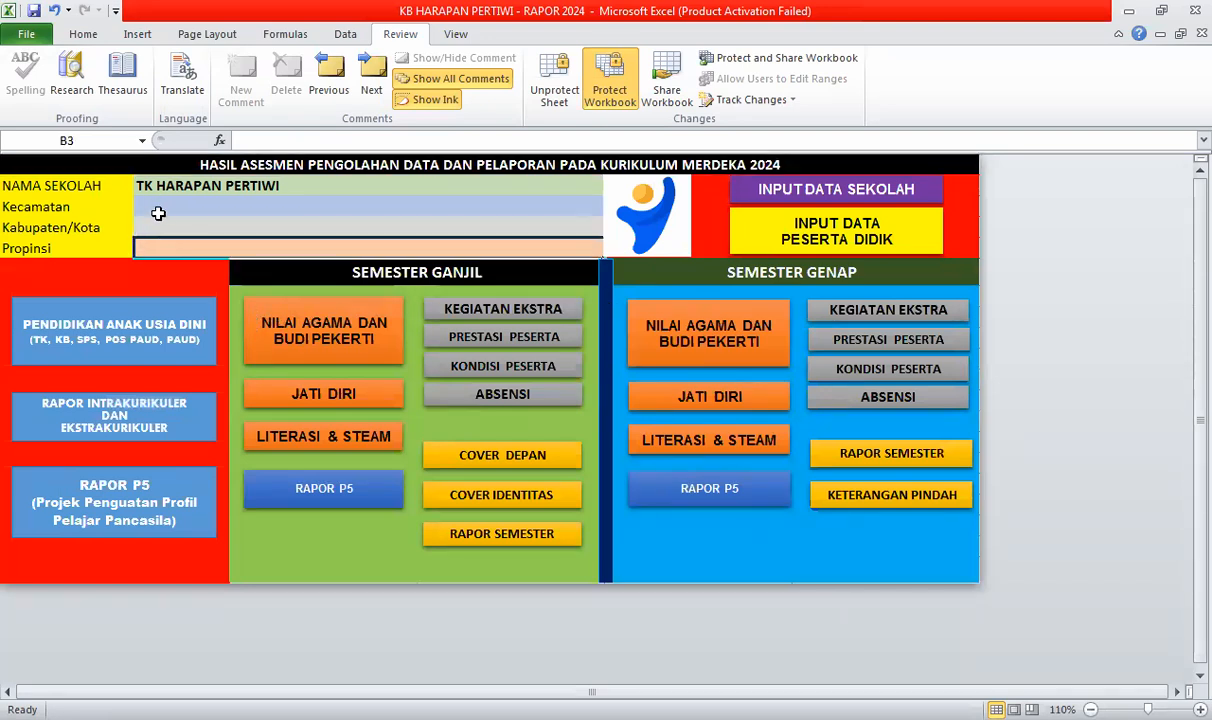
pyautogui.moveTo(158, 221); pyautogui.dragTo(162, 234)
pyautogui.click(196, 248)
pyautogui.click(168, 206)
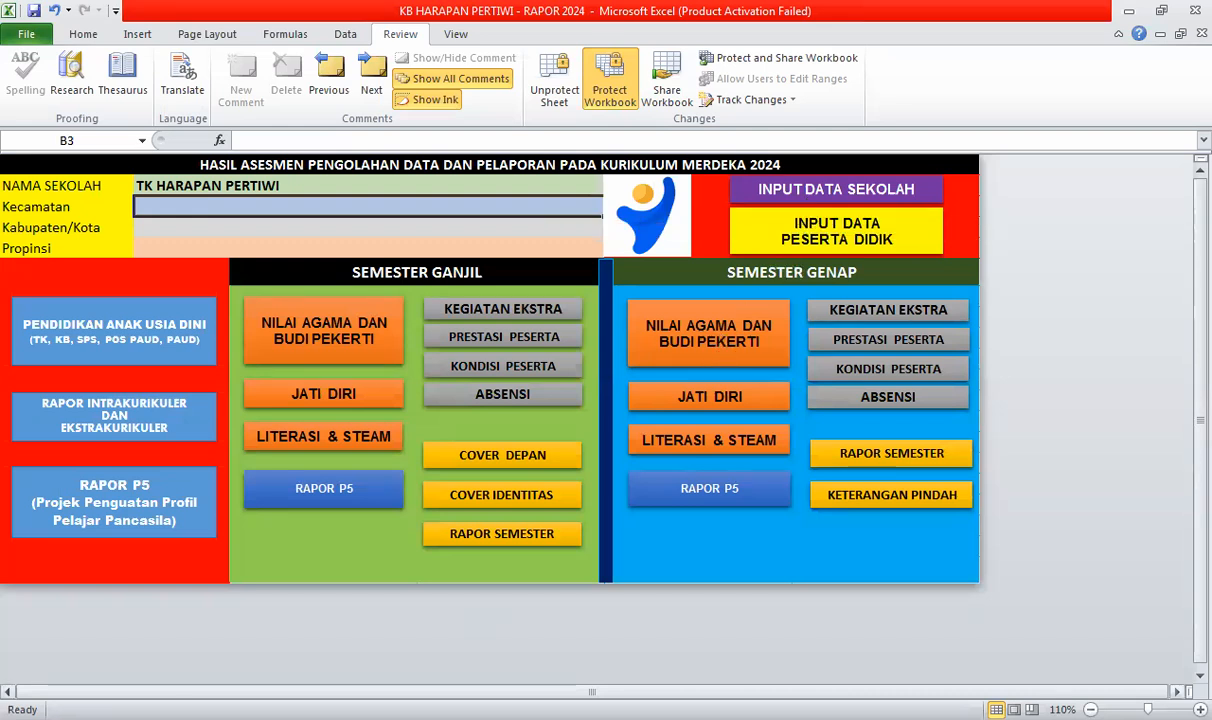
pyautogui.click(822, 243)
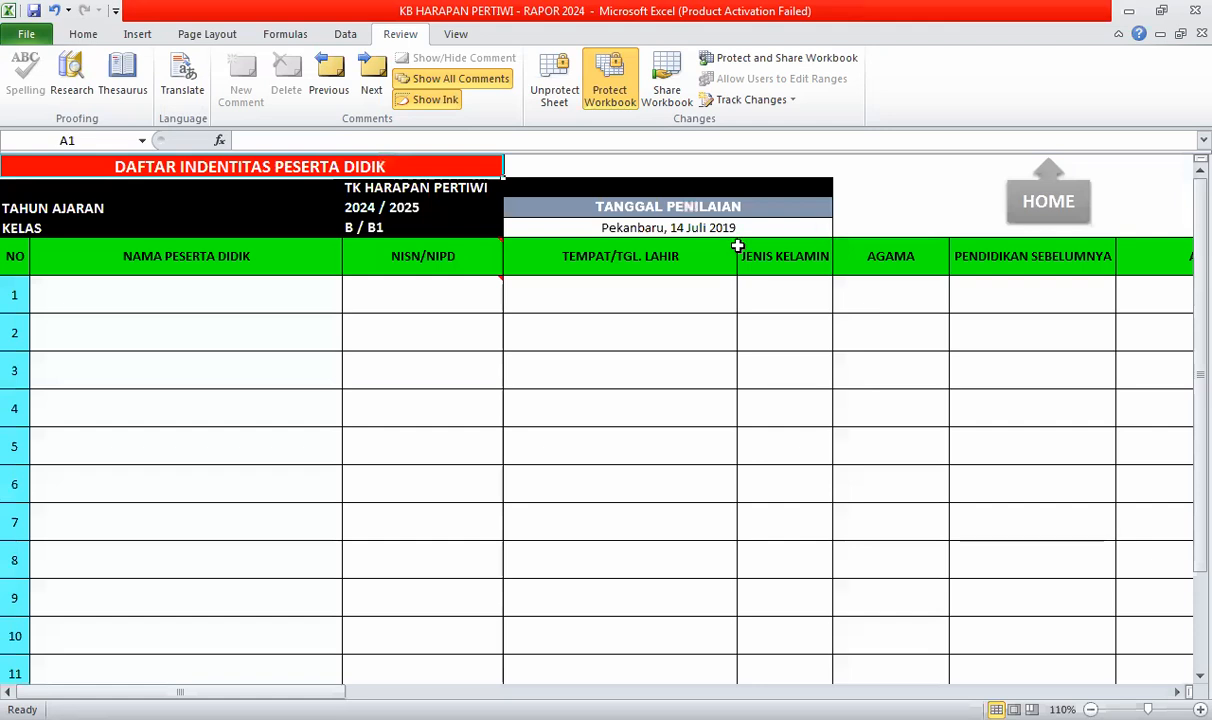
# - Enter the first student's name, then their NISN/NIPD with an apostrophe prefix to keep the leading zero
pyautogui.click(138, 290)
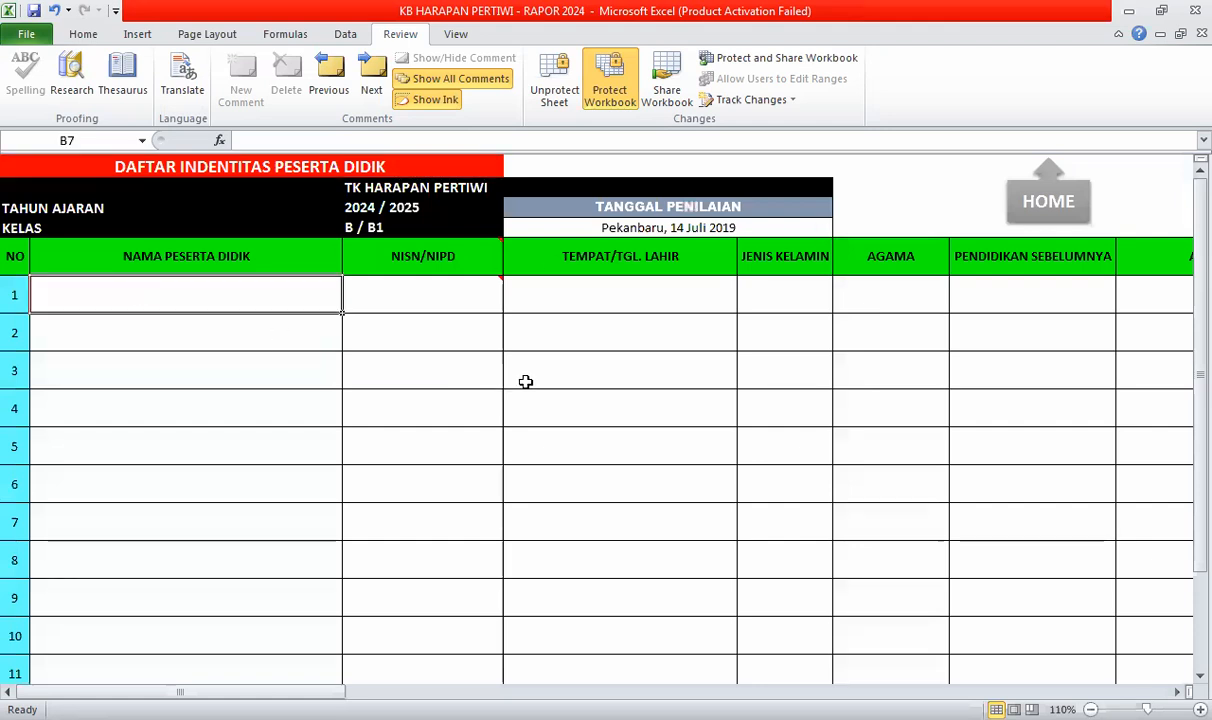
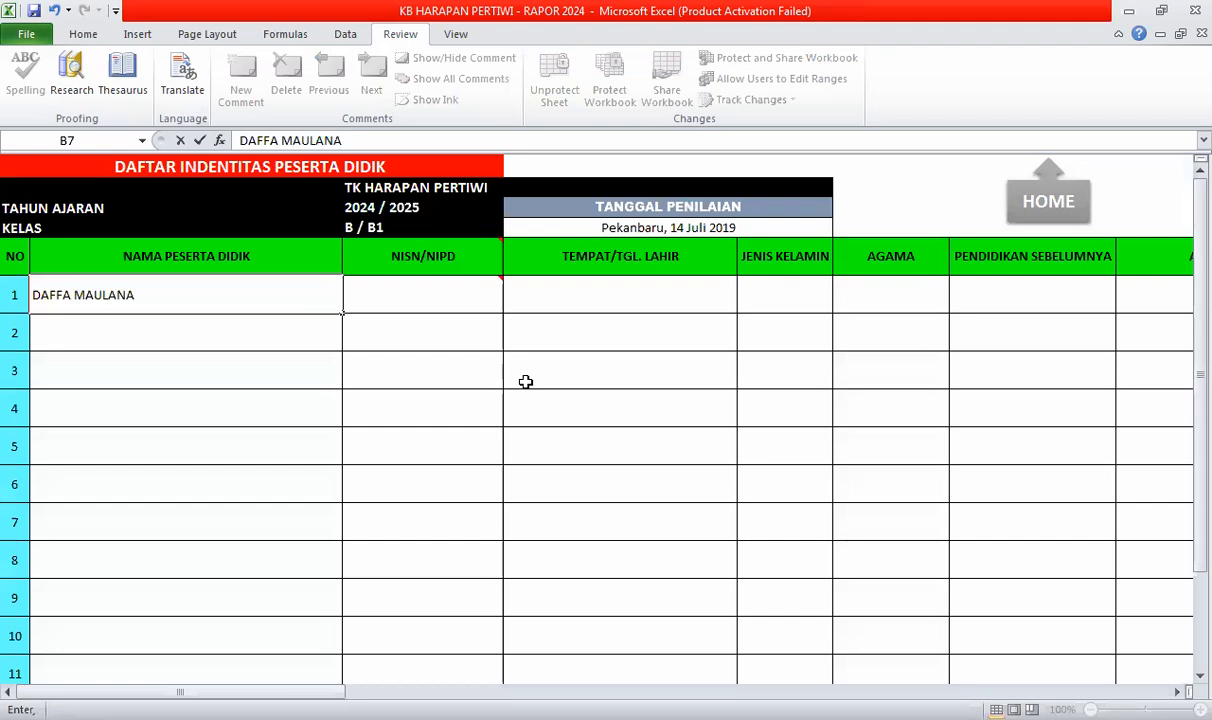
pyautogui.press('Tab')
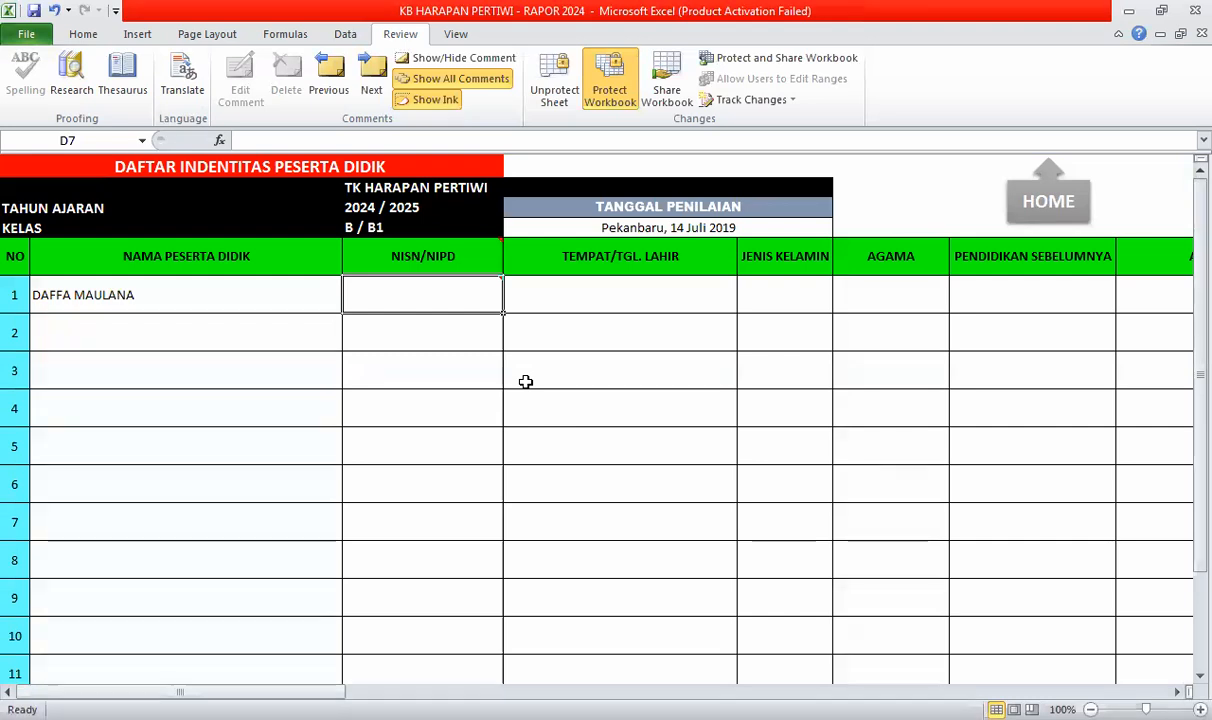
pyautogui.write('01234')
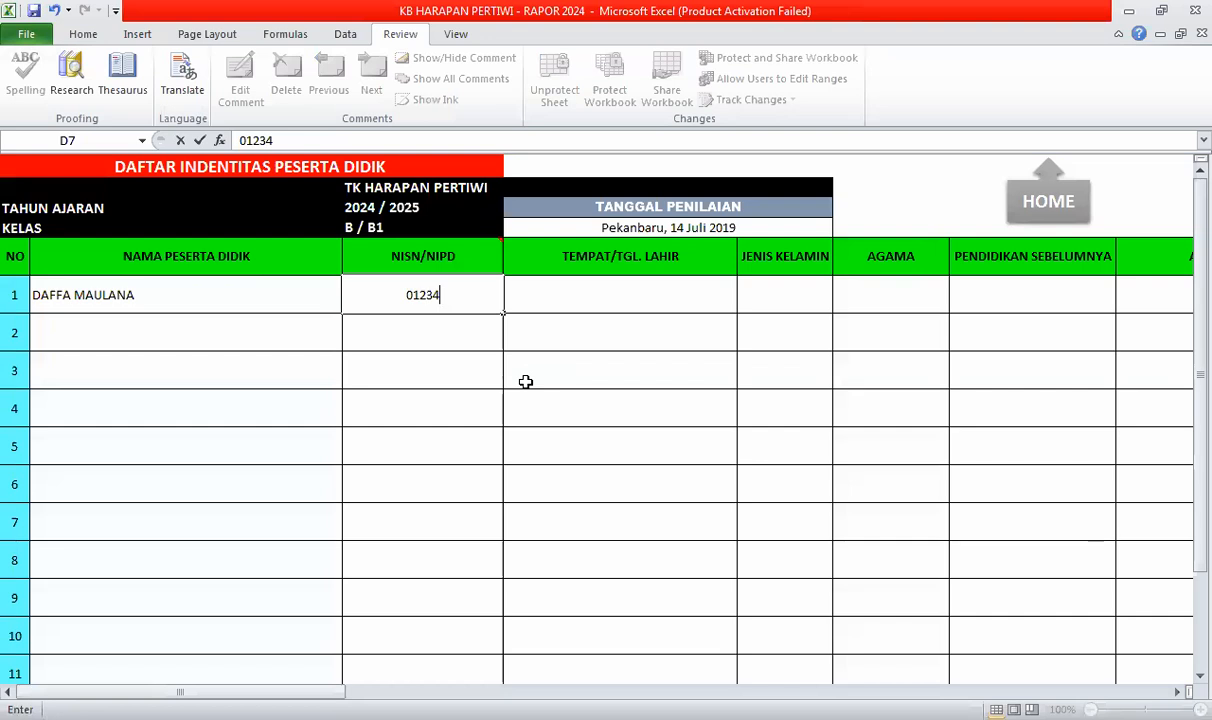
pyautogui.press('Tab')
pyautogui.press('Left')
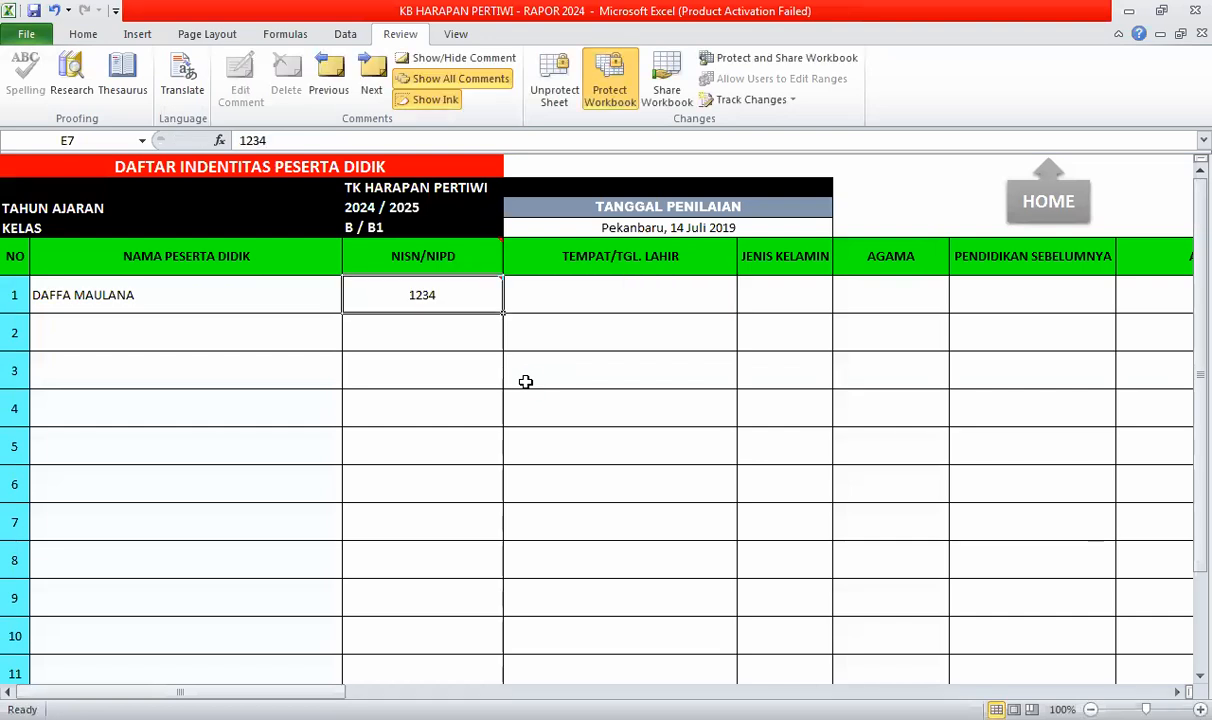
pyautogui.write("'")
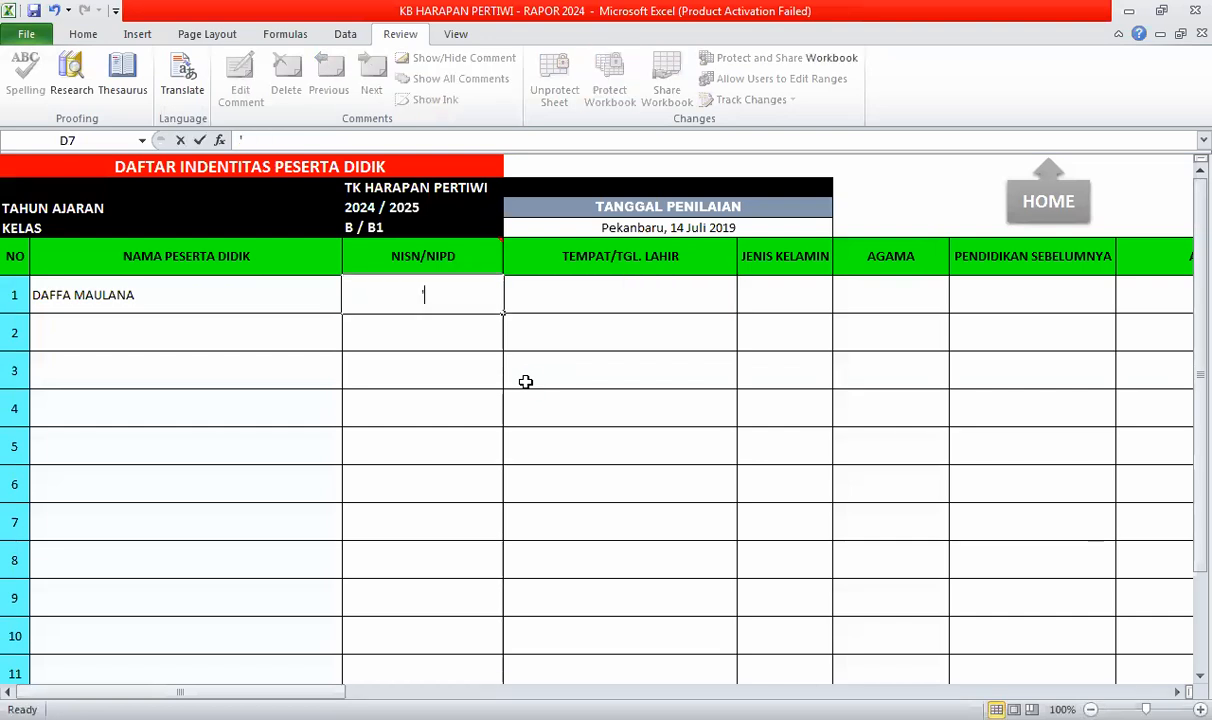
pyautogui.write('01234')
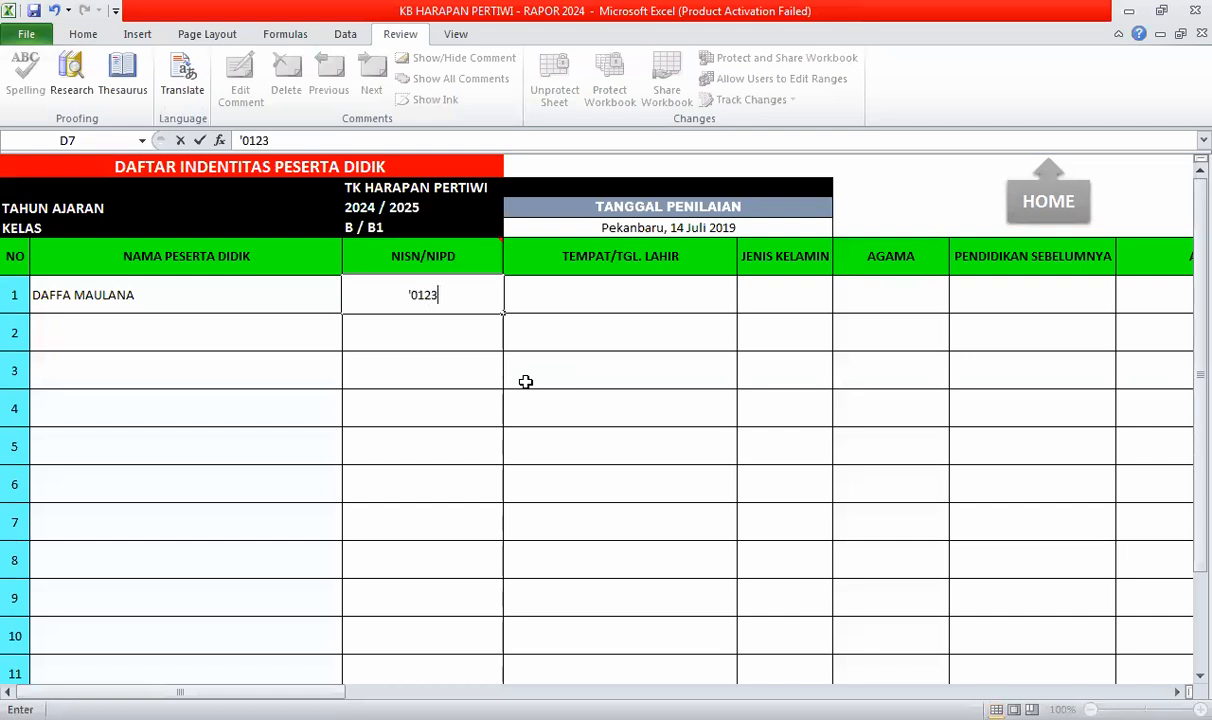
pyautogui.press('Tab')
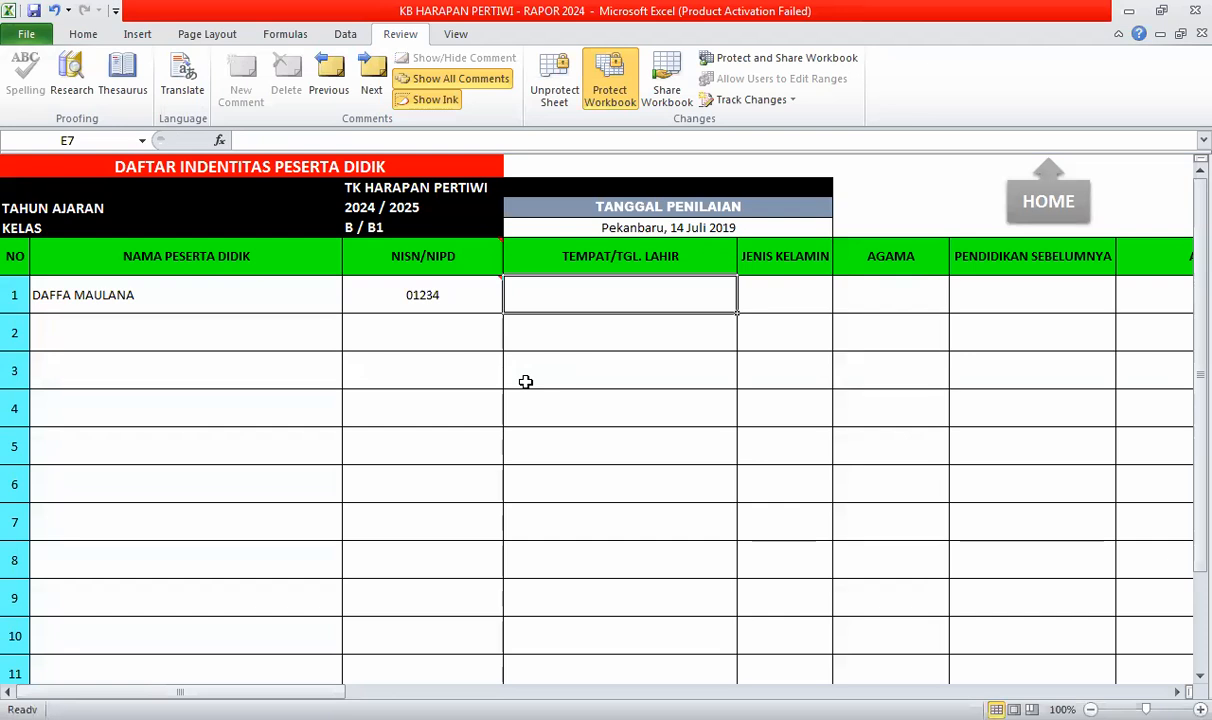
# - Enter Pekanbaru, 20 Mei 2019 as the first student's birth place and date
pyautogui.write('P')
pyautogui.press('BackSpace')
pyautogui.press('BackSpace')
pyautogui.write('P')
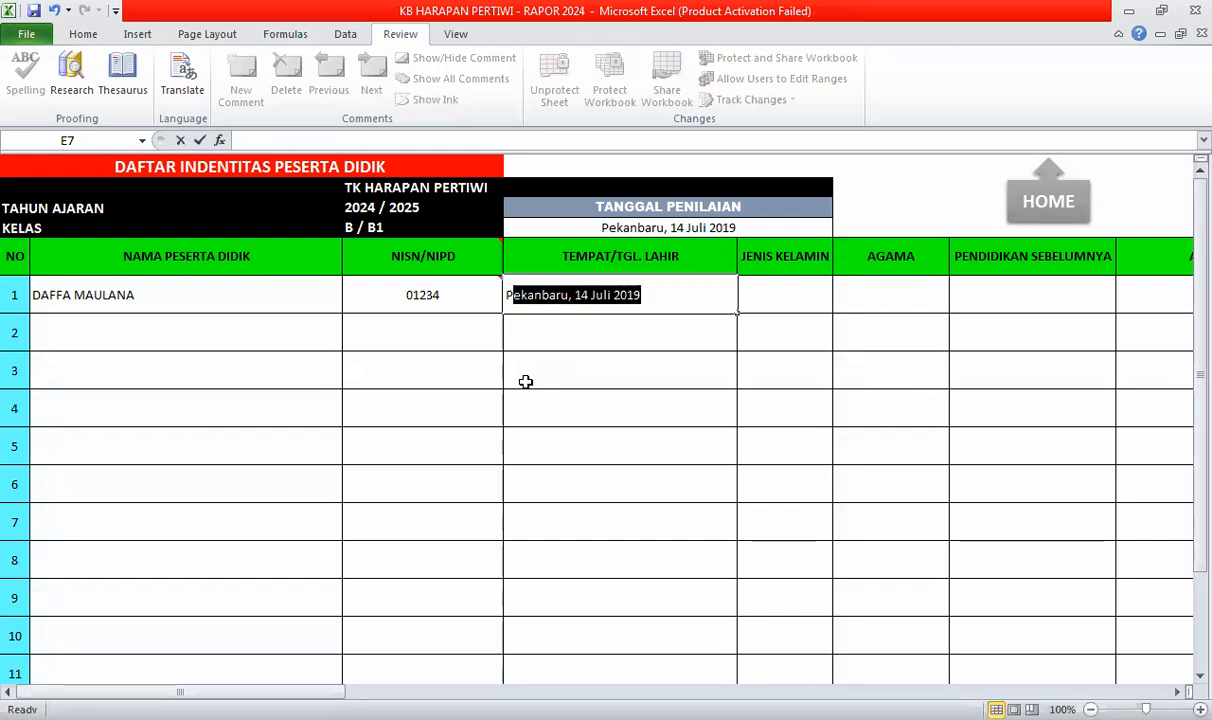
pyautogui.write('ekanbaru, ')
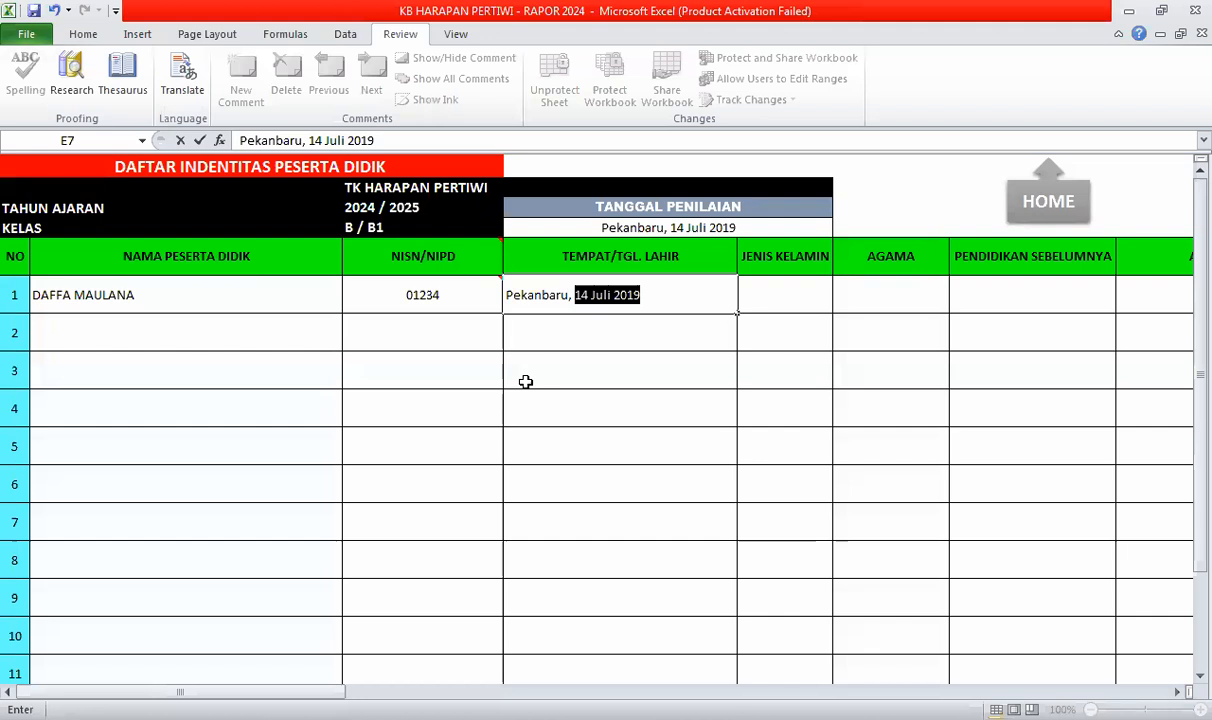
pyautogui.write('20 Mei 20')
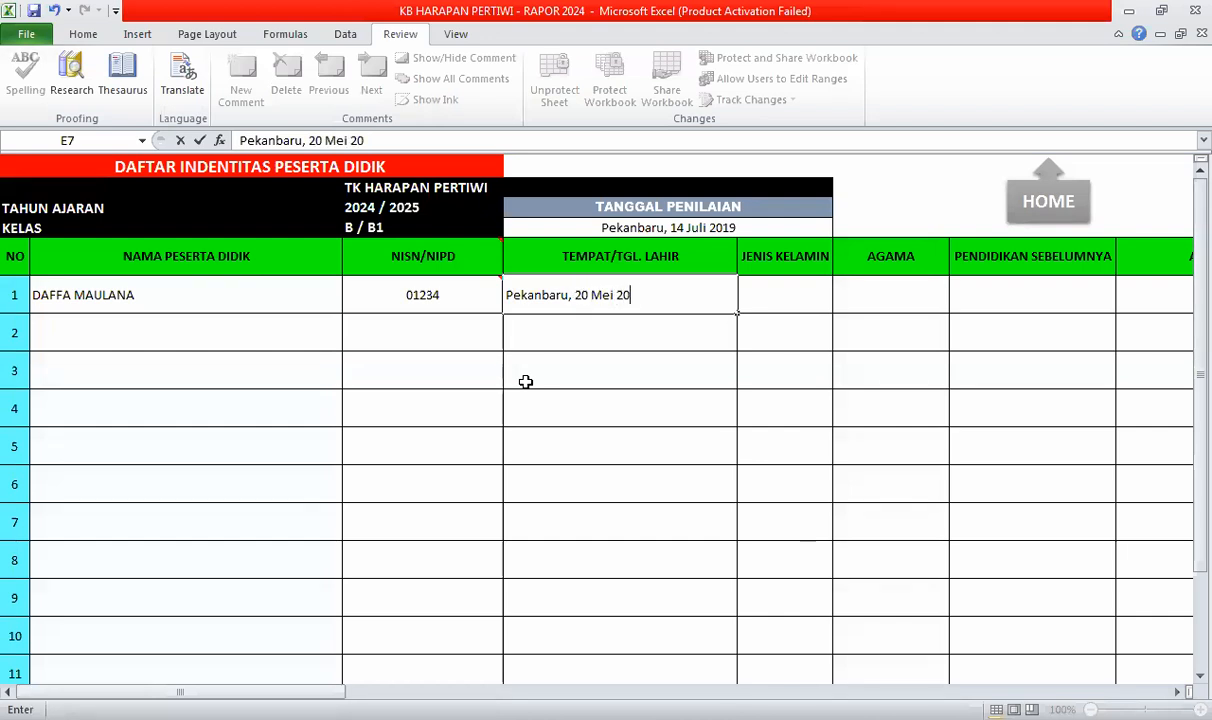
pyautogui.write('19')
pyautogui.press('Up')
pyautogui.press('Down')
pyautogui.press('Right')
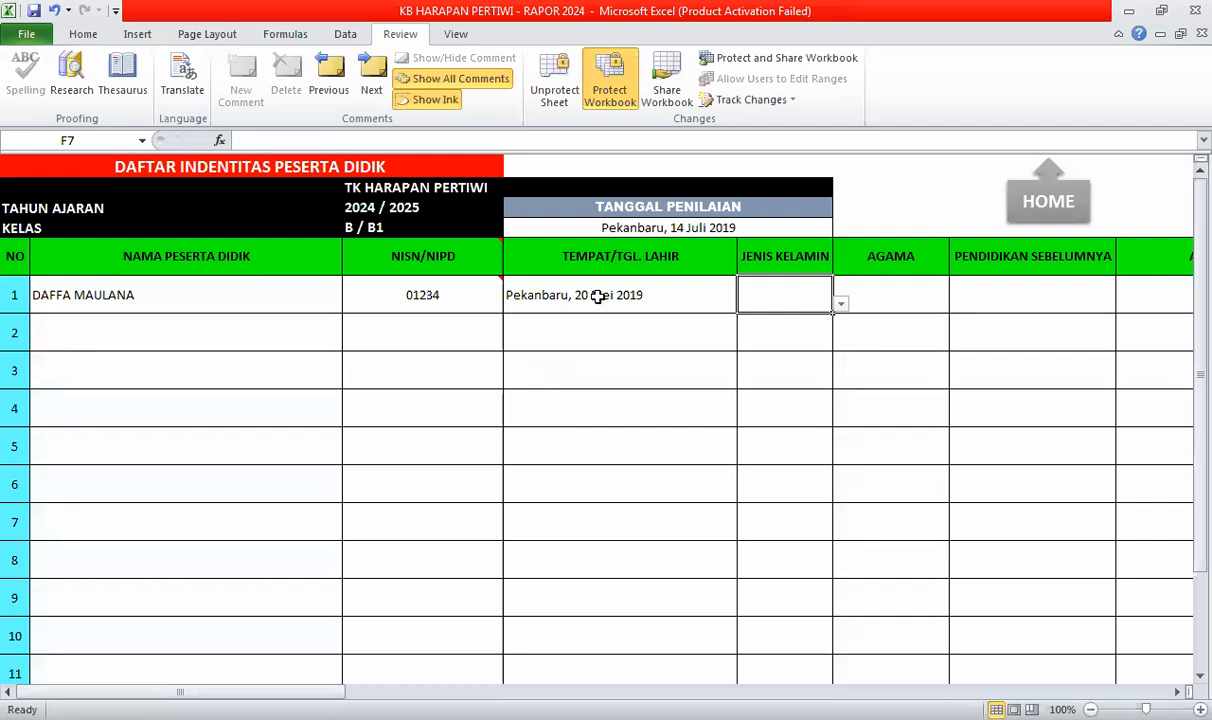
# - Choose Laki-laki as gender and Islam as religion from the dropdowns
pyautogui.click(841, 304)
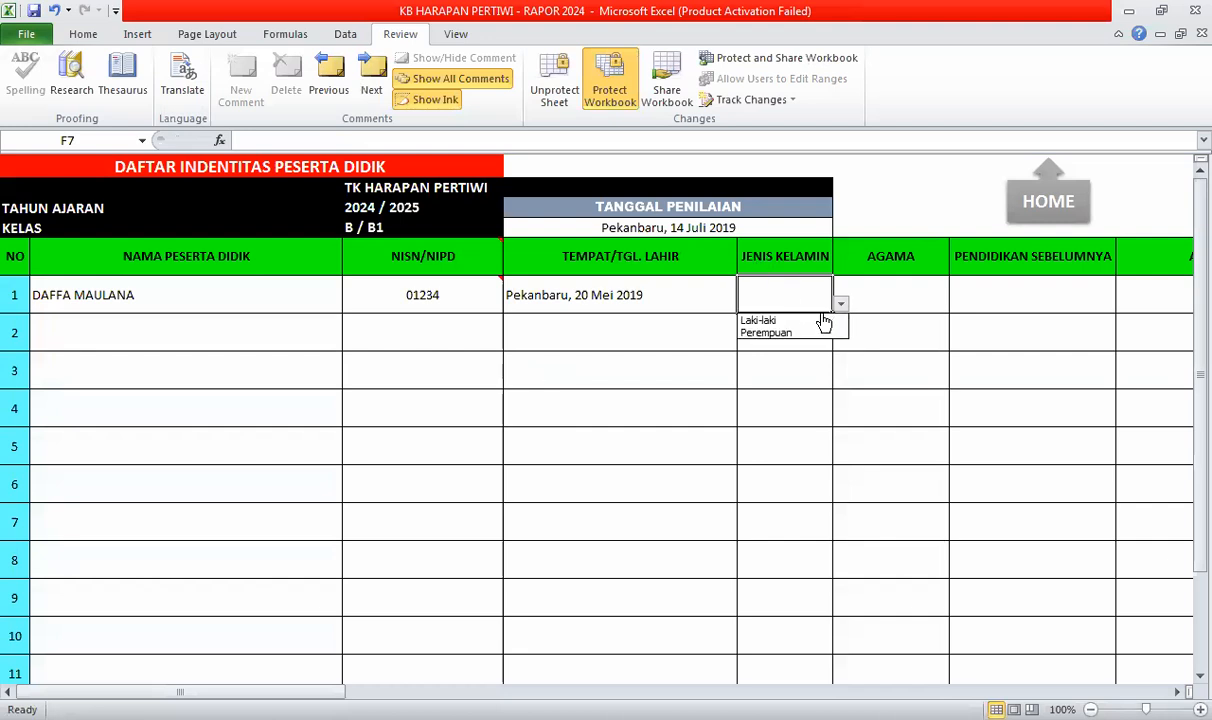
pyautogui.click(805, 321)
pyautogui.click(928, 311)
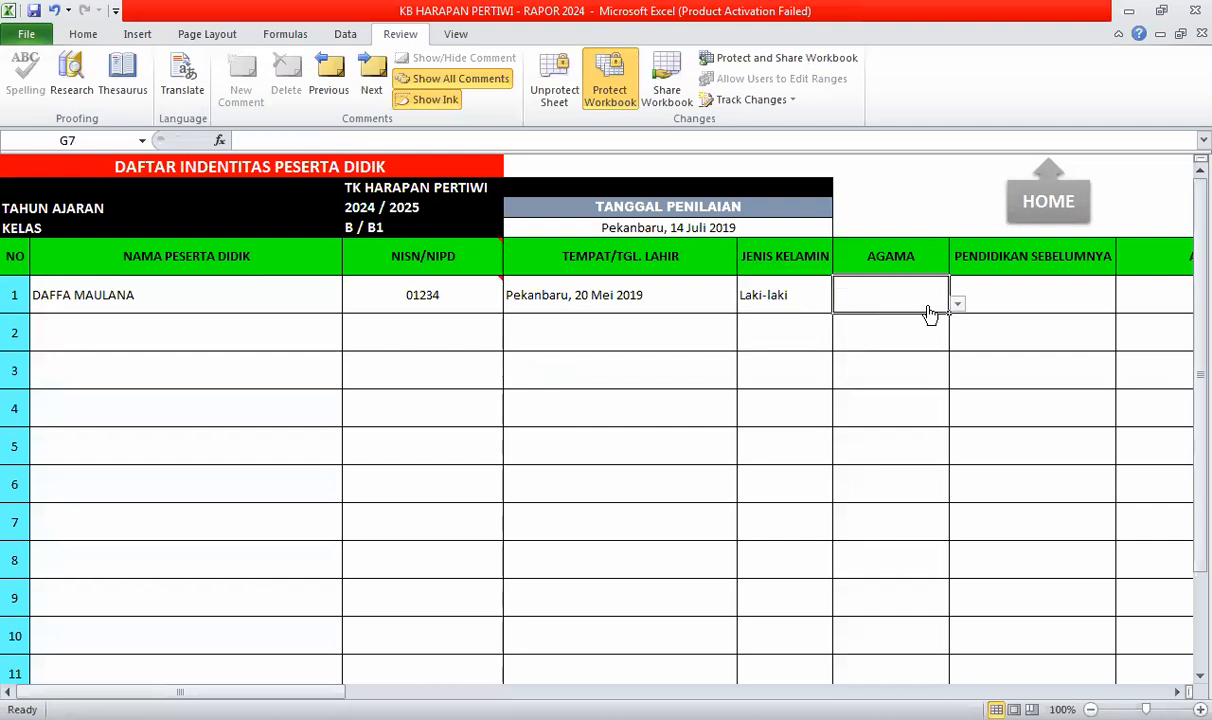
pyautogui.click(957, 303)
pyautogui.click(922, 321)
# - Type KOBER into the previous education cell
pyautogui.click(1014, 291)
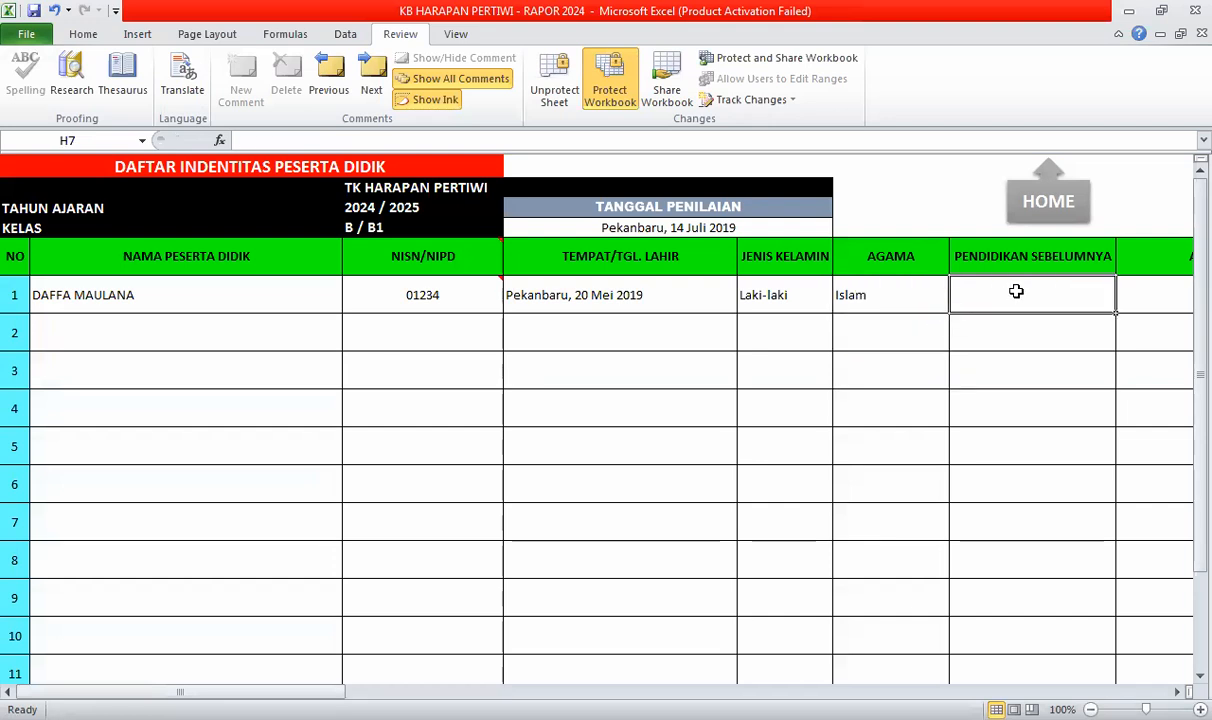
pyautogui.press('Tab')
pyautogui.press('Tab')
pyautogui.hotkey('shift', 'Tab')
pyautogui.hotkey('shift', 'Tab')
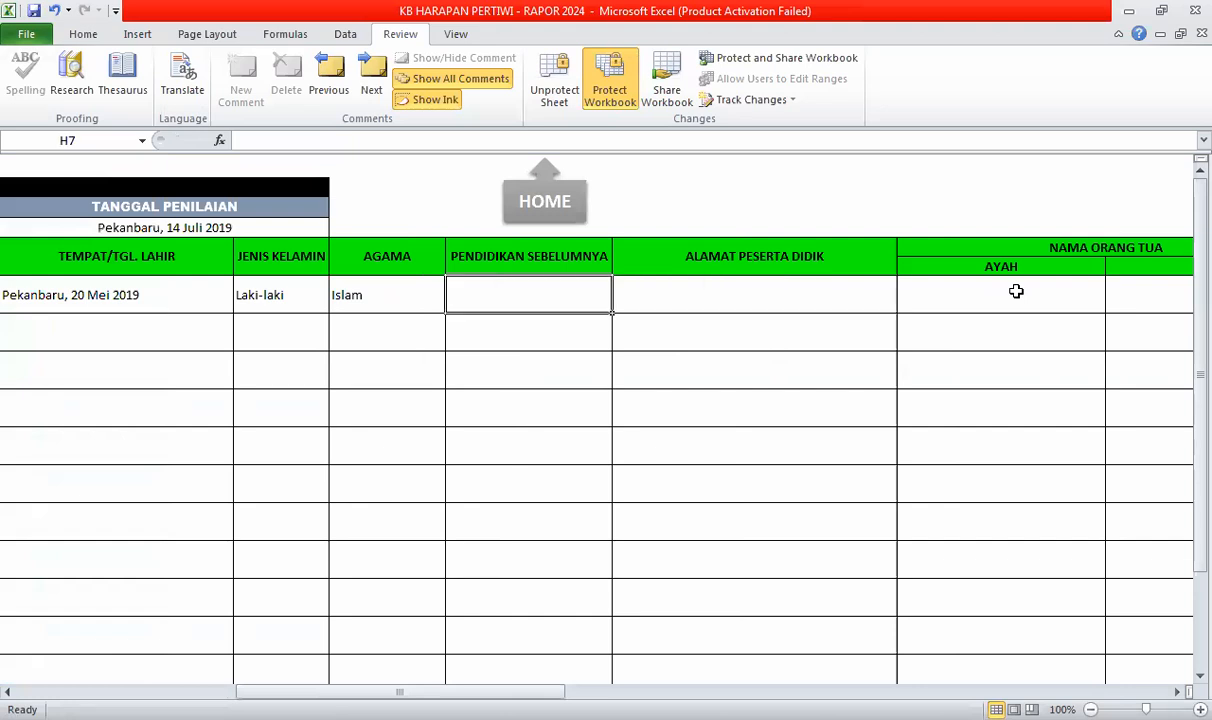
pyautogui.write('k')
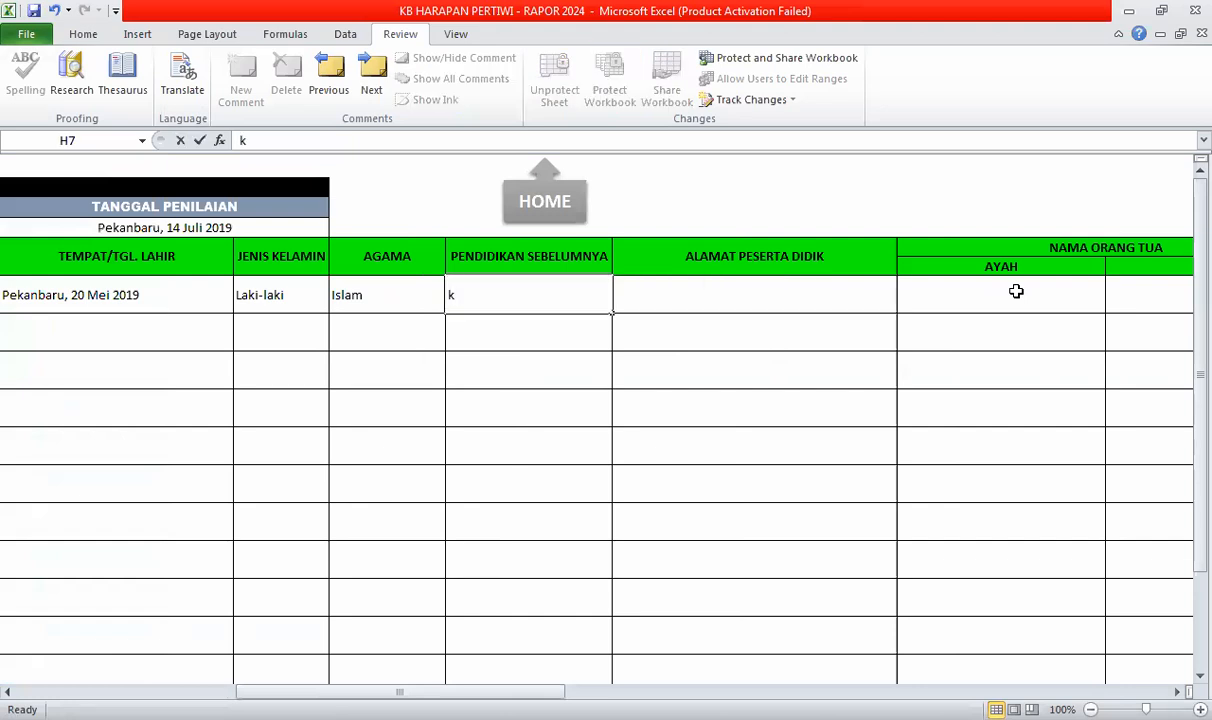
pyautogui.press('BackSpace')
pyautogui.write('K')
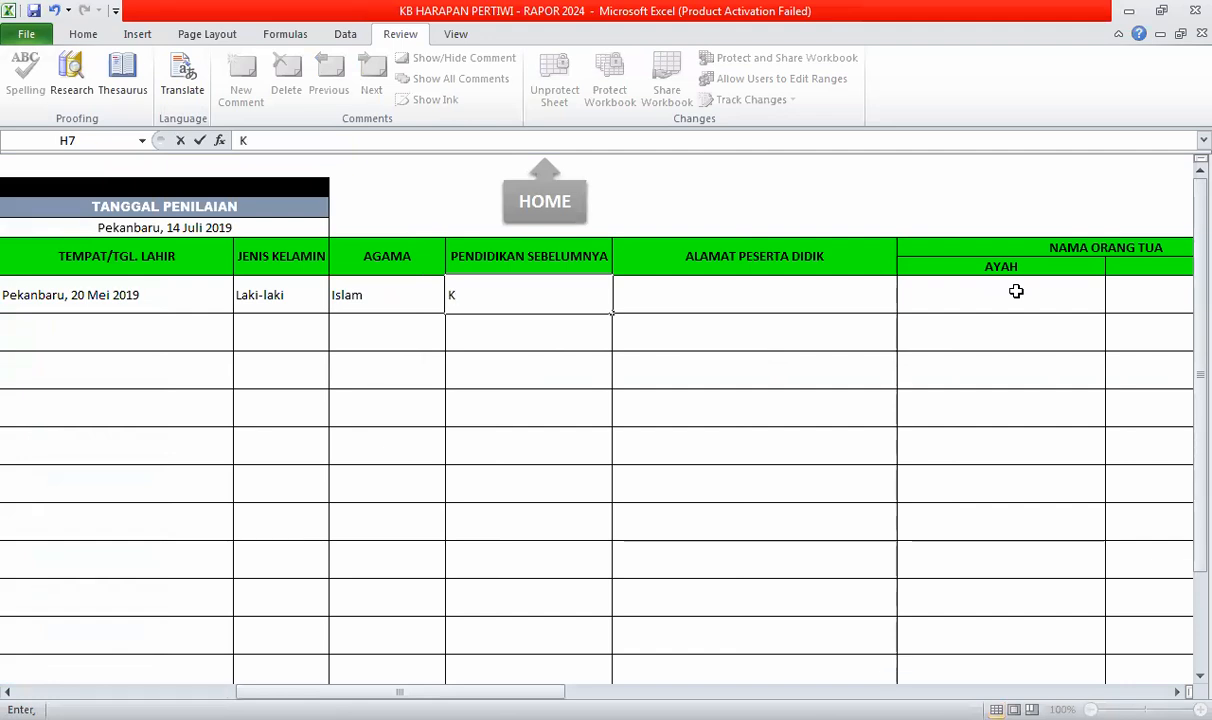
pyautogui.write('OBER')
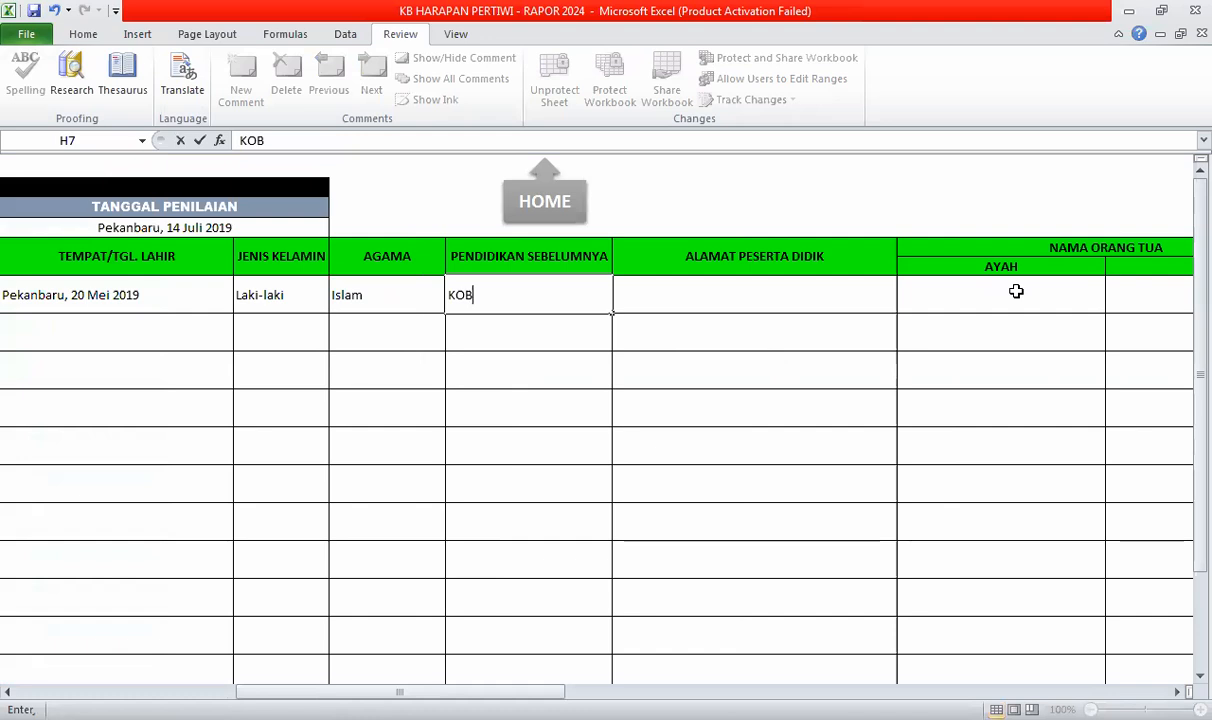
# - Clear the previous education cell and type the student's street address into ALAMAT PESERTA DIDIK
pyautogui.press('BackSpace')
pyautogui.press('BackSpace')
pyautogui.press('BackSpace')
pyautogui.press('BackSpace')
pyautogui.press('BackSpace')
pyautogui.write('TPA')
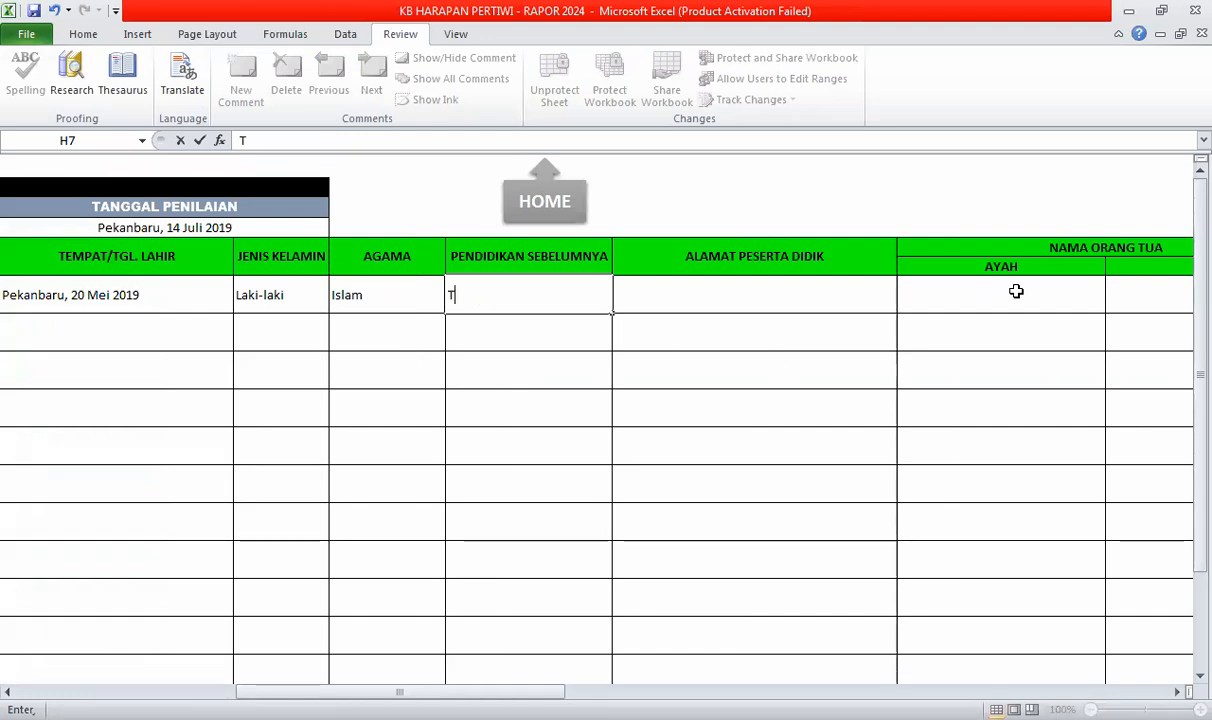
pyautogui.press('BackSpace')
pyautogui.press('BackSpace')
pyautogui.press('BackSpace')
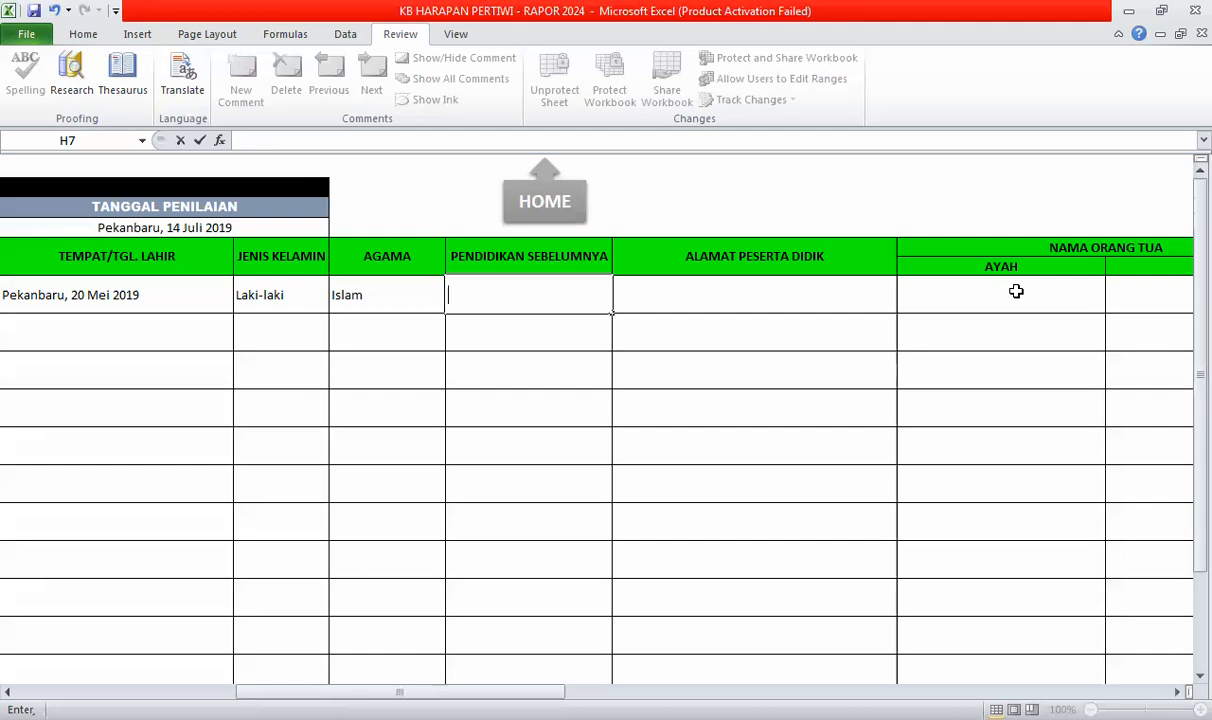
pyautogui.press('Tab')
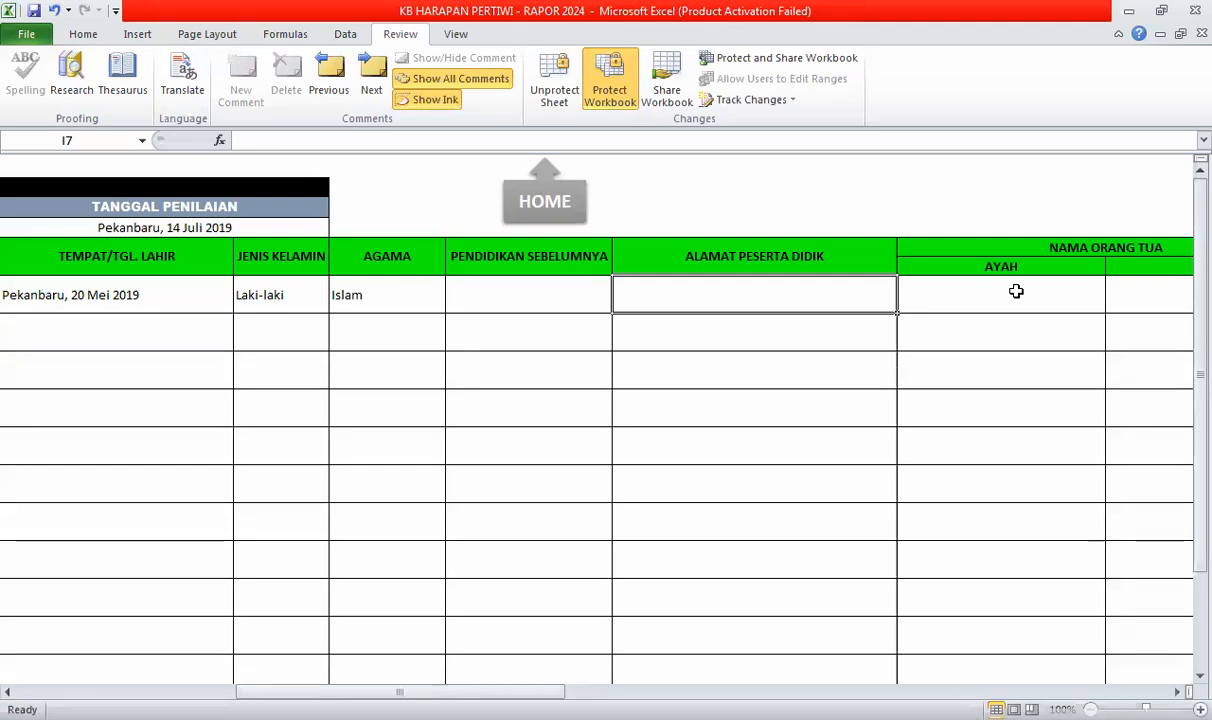
pyautogui.write('jl.')
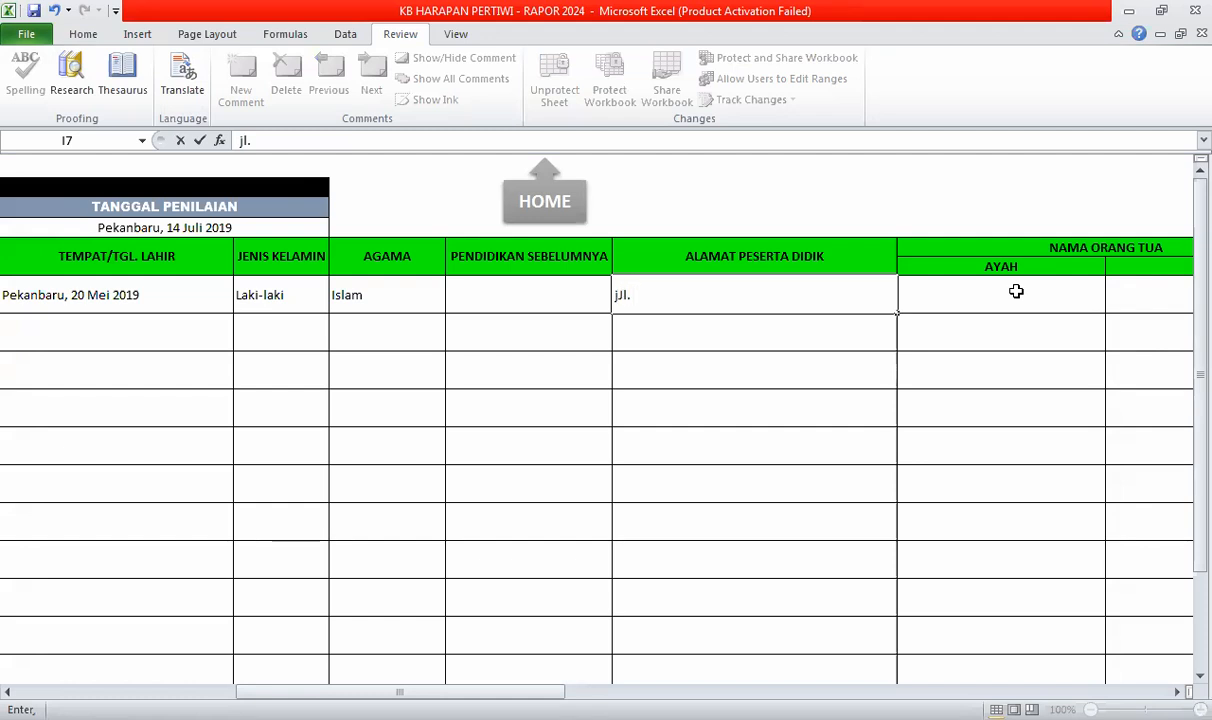
pyautogui.write(' Cipta Karya')
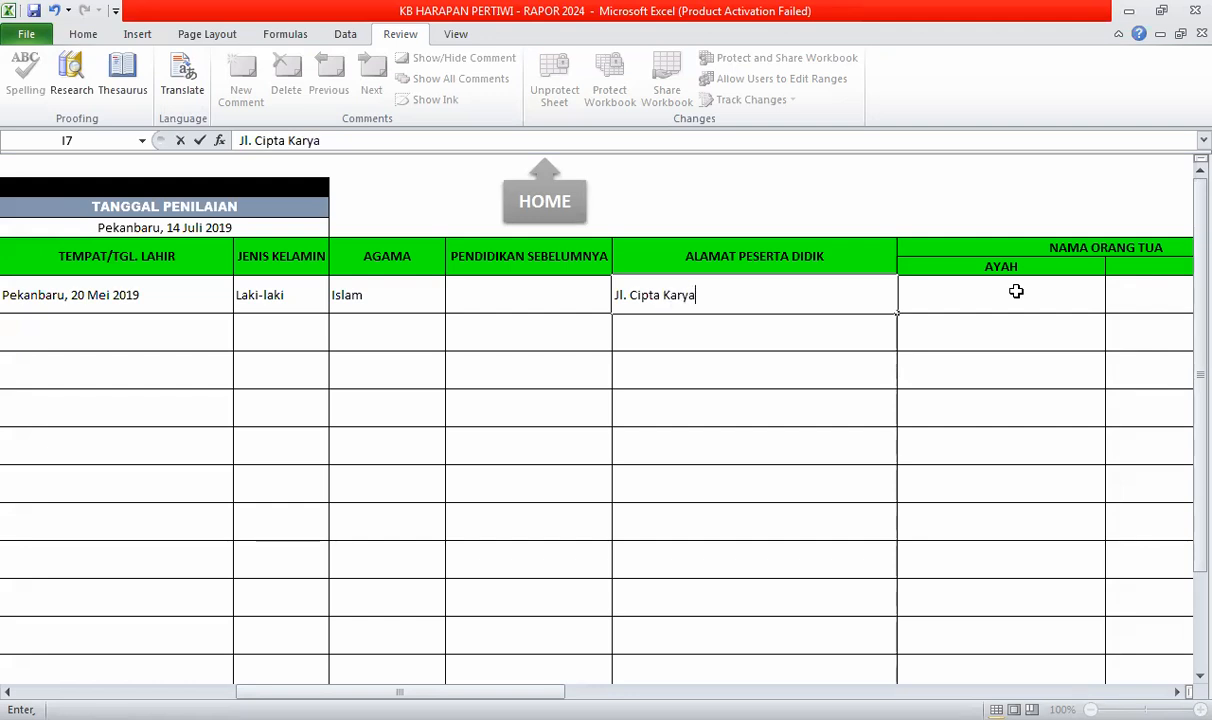
pyautogui.click(1016, 291)
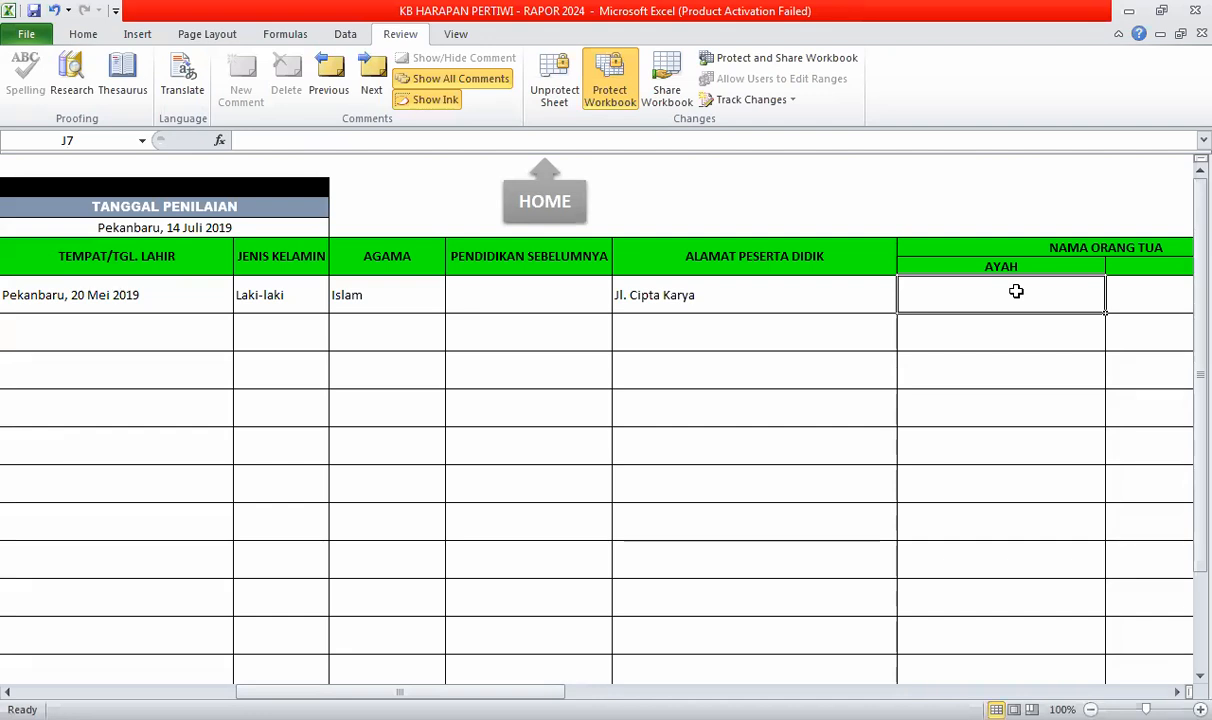
# - Enter the father's and mother's names in the AYAH and IBU cells
pyautogui.write('RAHMAD')
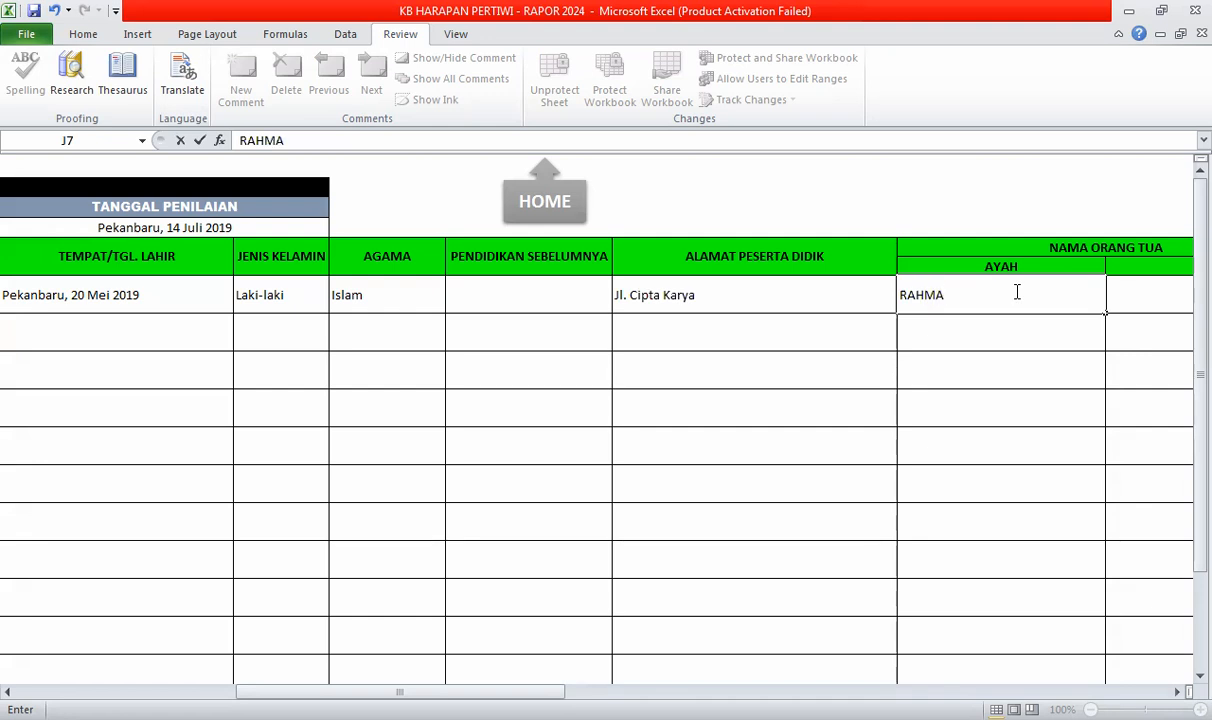
pyautogui.press('Tab')
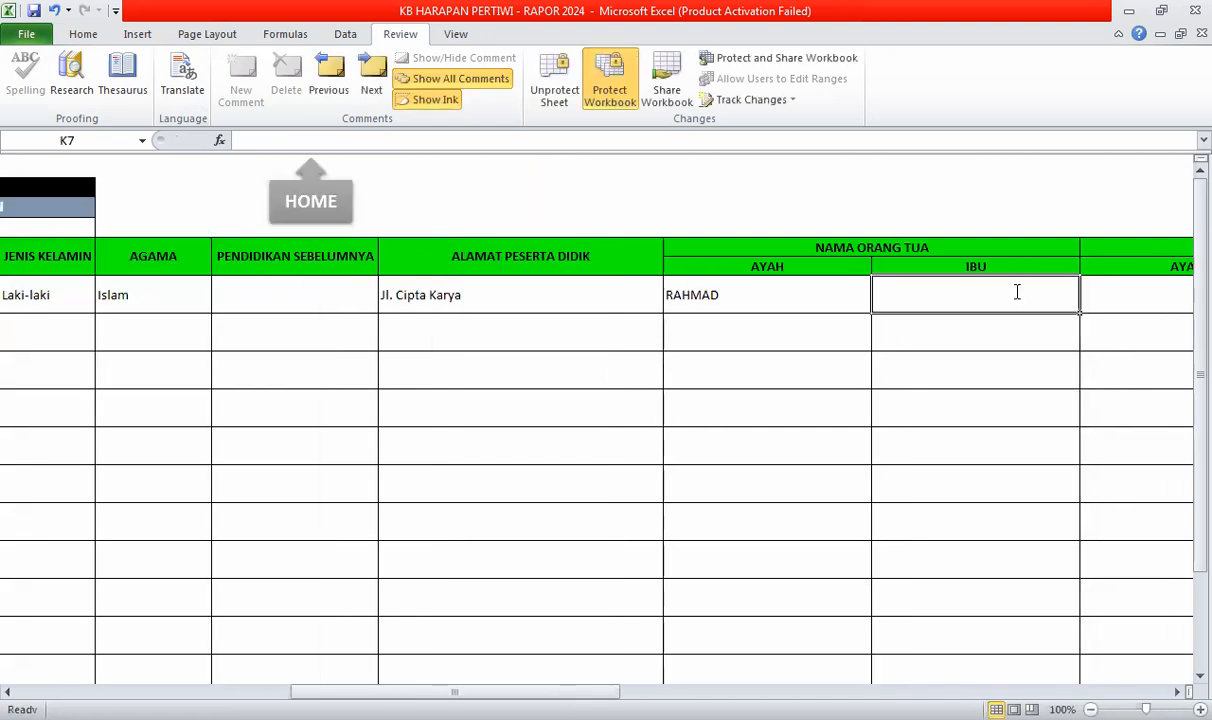
pyautogui.write('SITI')
pyautogui.press('Tab')
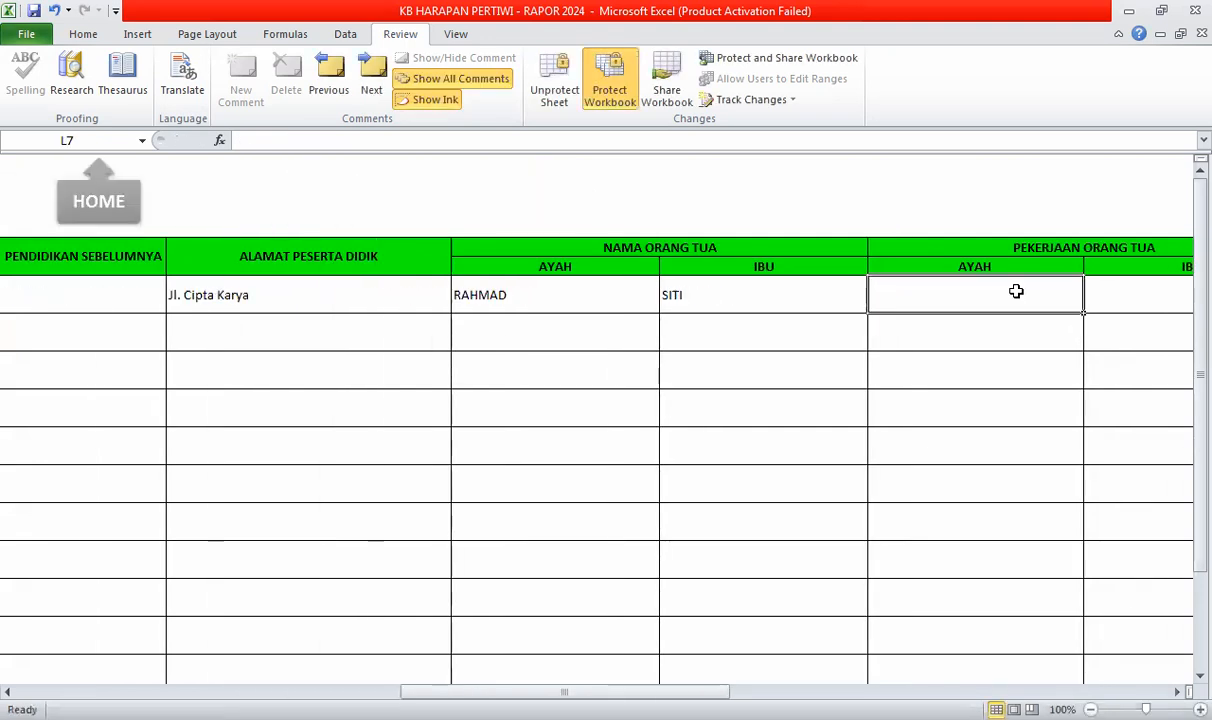
# - Set the father's occupation to PNS and the mother's to IRT
pyautogui.write('P')
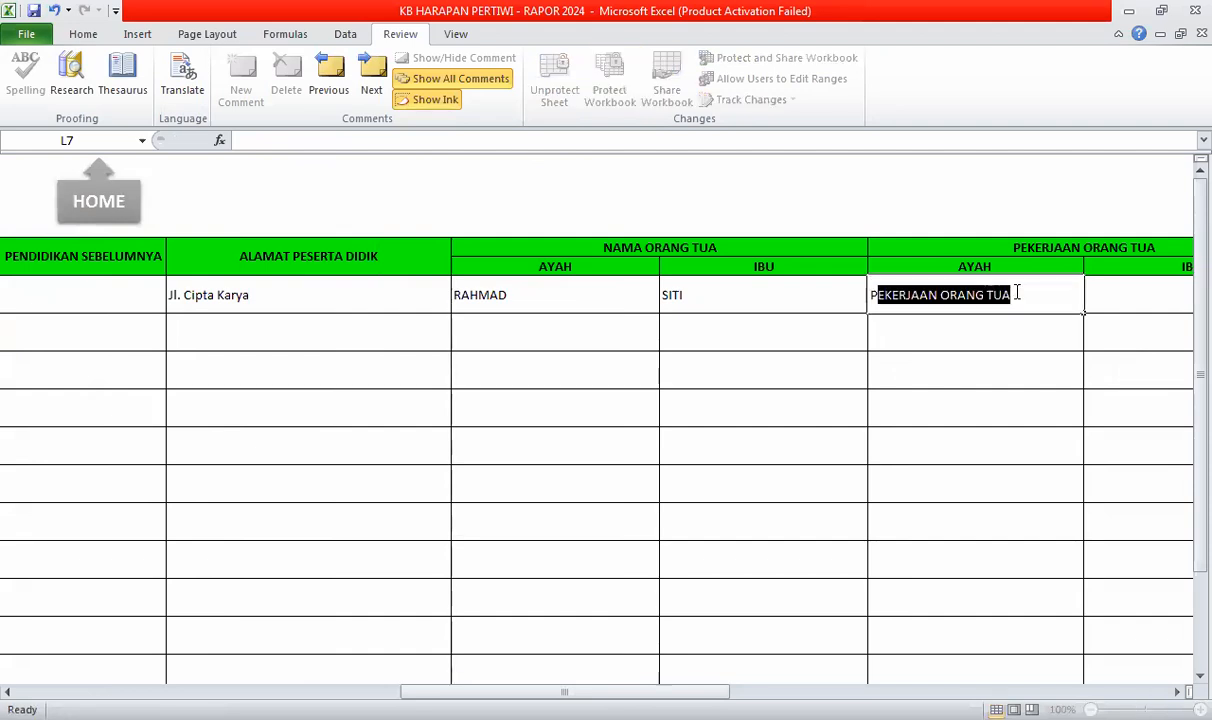
pyautogui.write('NS')
pyautogui.press('Tab')
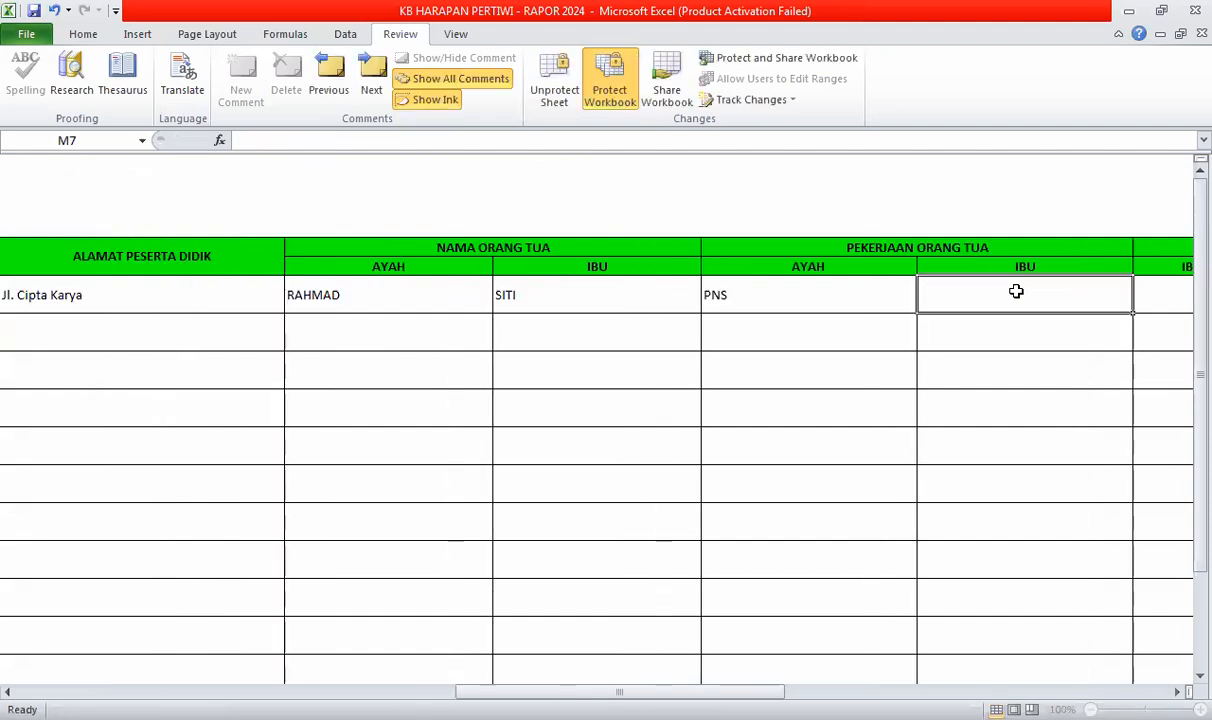
pyautogui.write('IRT')
pyautogui.press('Tab')
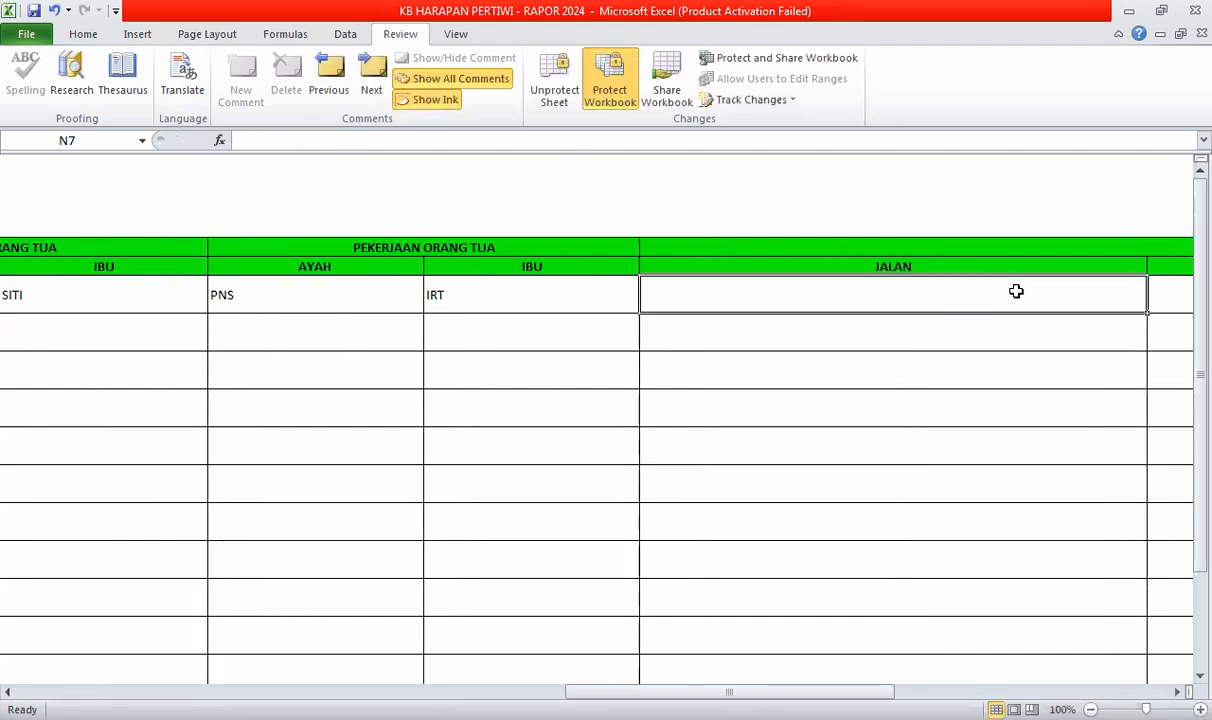
pyautogui.press('Tab')
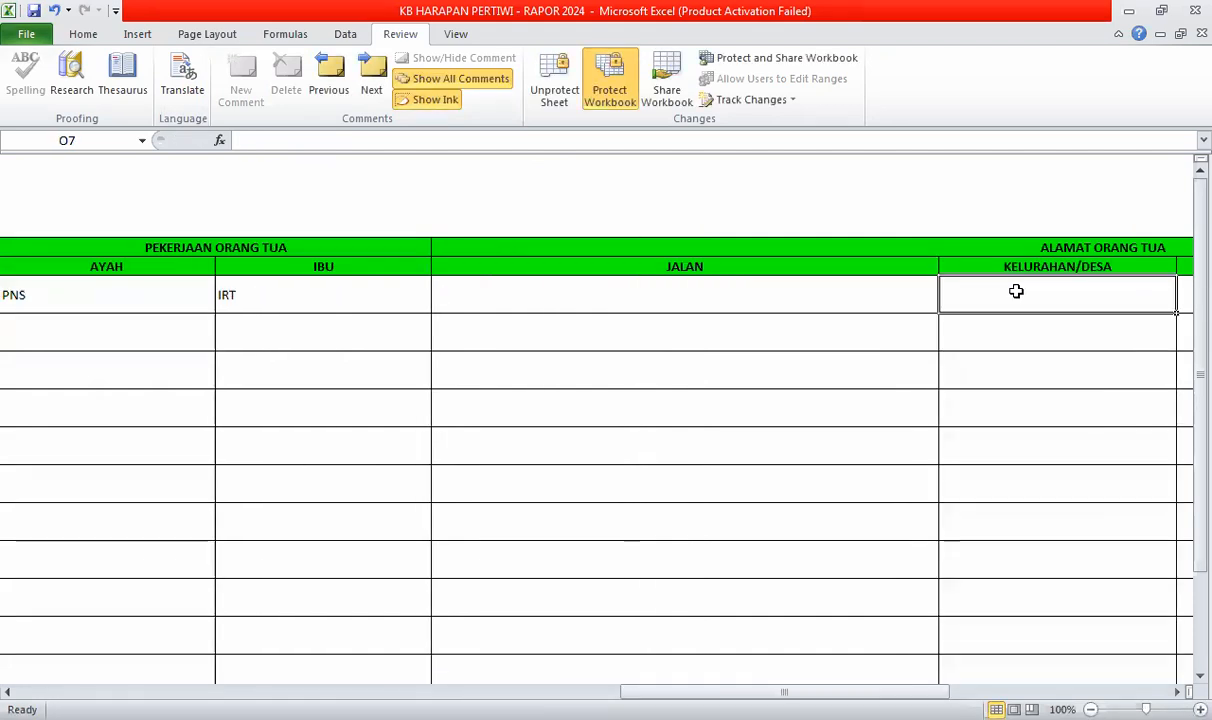
pyautogui.press('Tab')
pyautogui.press('Tab')
pyautogui.press('Tab')
pyautogui.press('Tab')
pyautogui.press('Tab')
pyautogui.press('Tab')
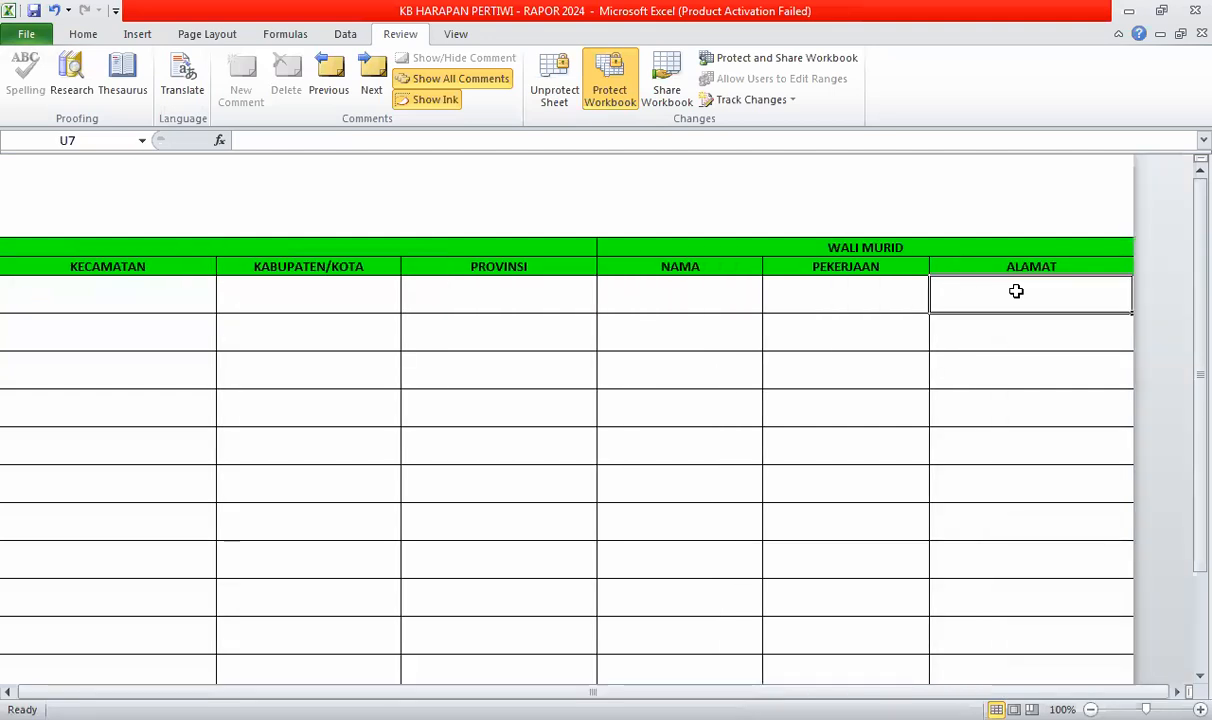
pyautogui.press('Up')
pyautogui.press('Up')
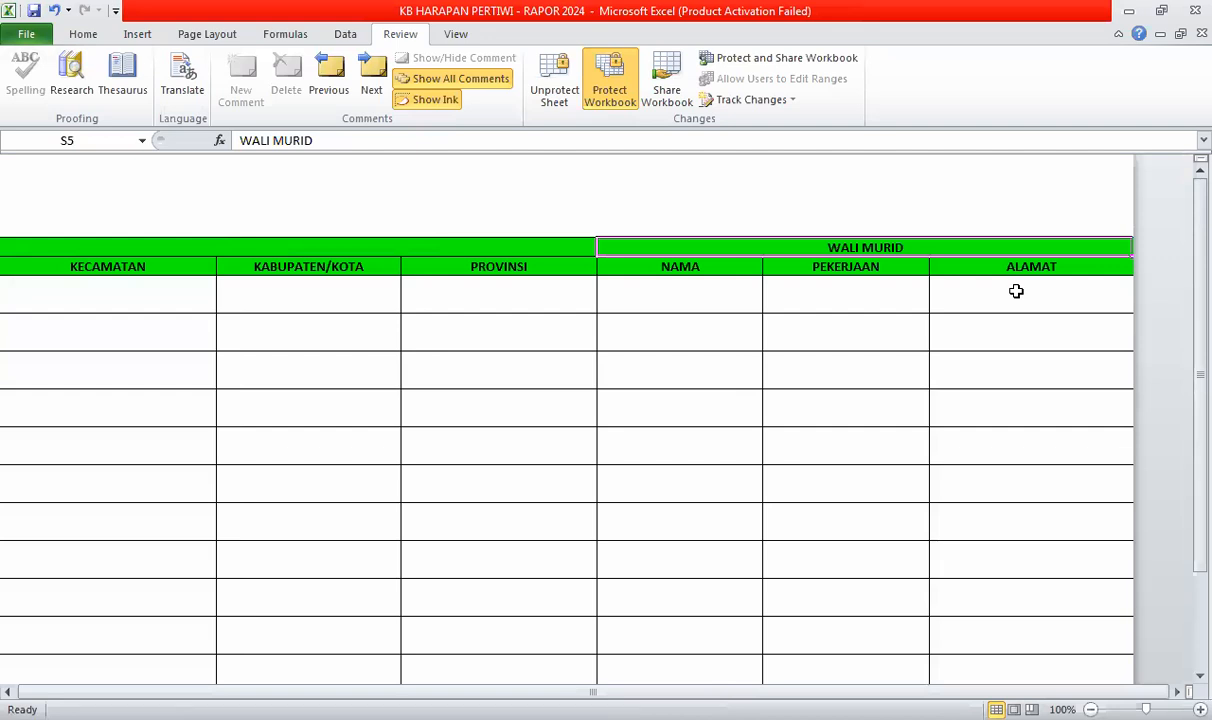
pyautogui.press('Down')
pyautogui.press('Down')
pyautogui.press('Down')
pyautogui.press('Left')
pyautogui.press('Left')
pyautogui.press('Up')
pyautogui.press('Up')
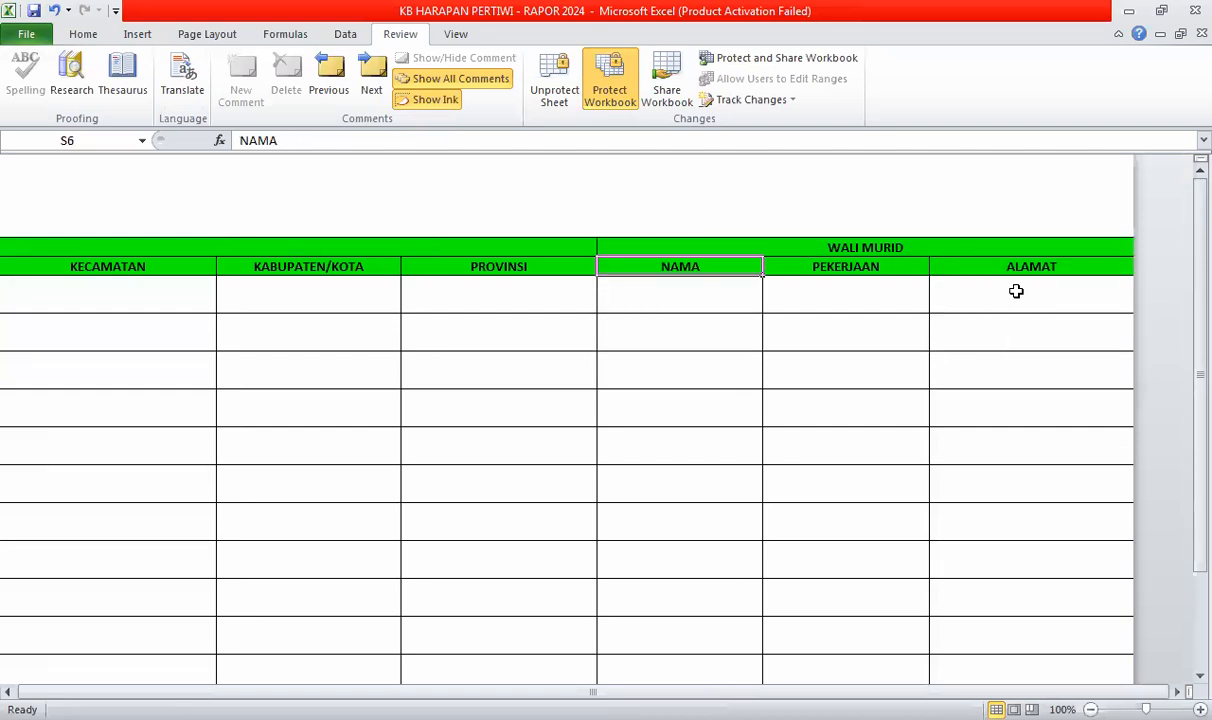
pyautogui.press('Down')
pyautogui.press('Up')
pyautogui.press('Up')
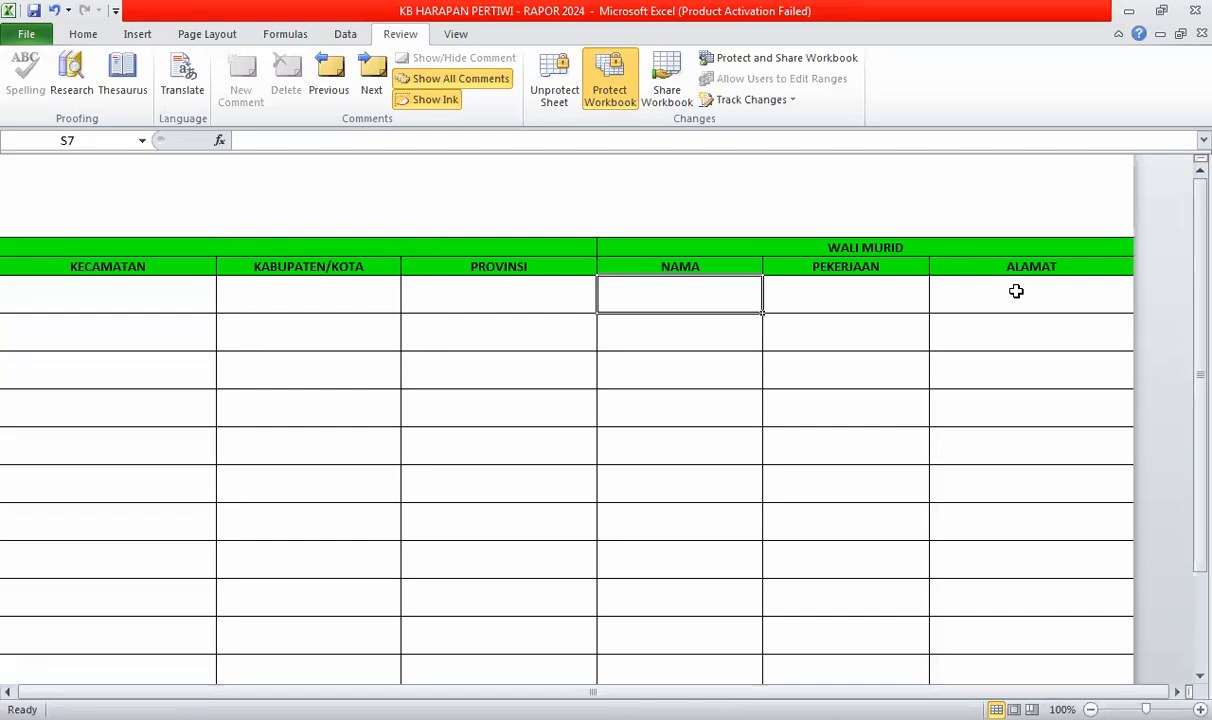
pyautogui.press('Up')
pyautogui.press('Up')
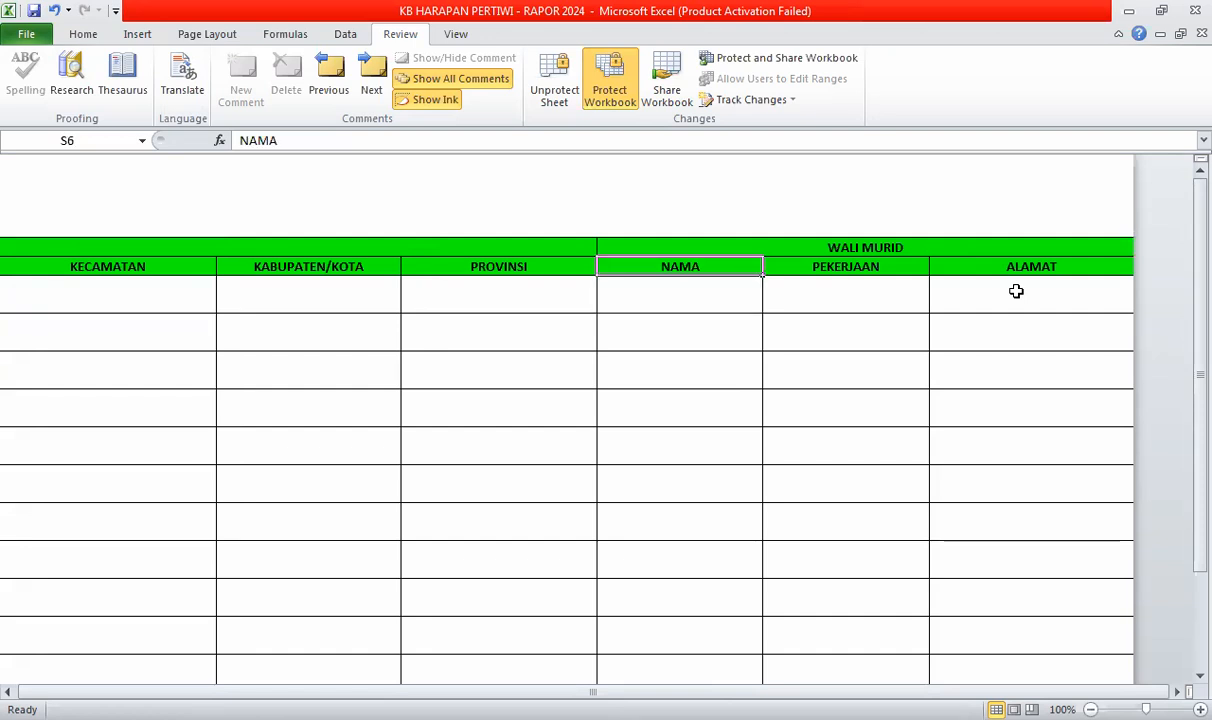
pyautogui.press('Down')
pyautogui.press('Down')
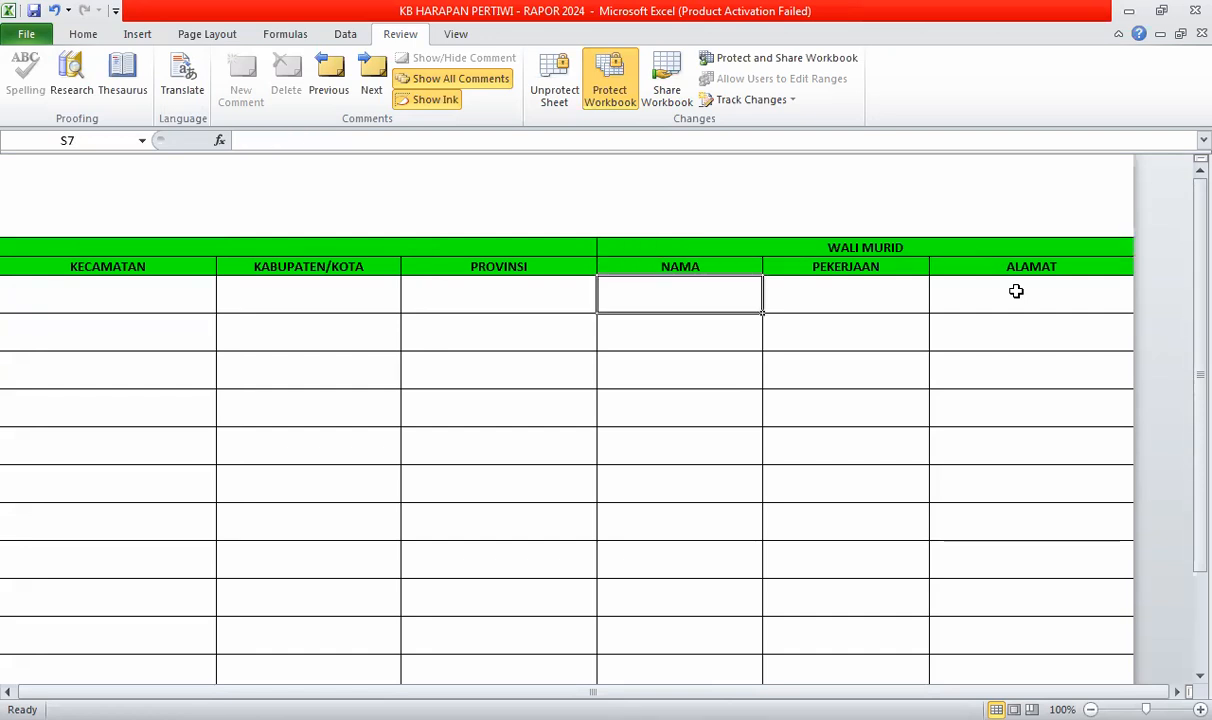
pyautogui.press('Up')
pyautogui.press('Up')
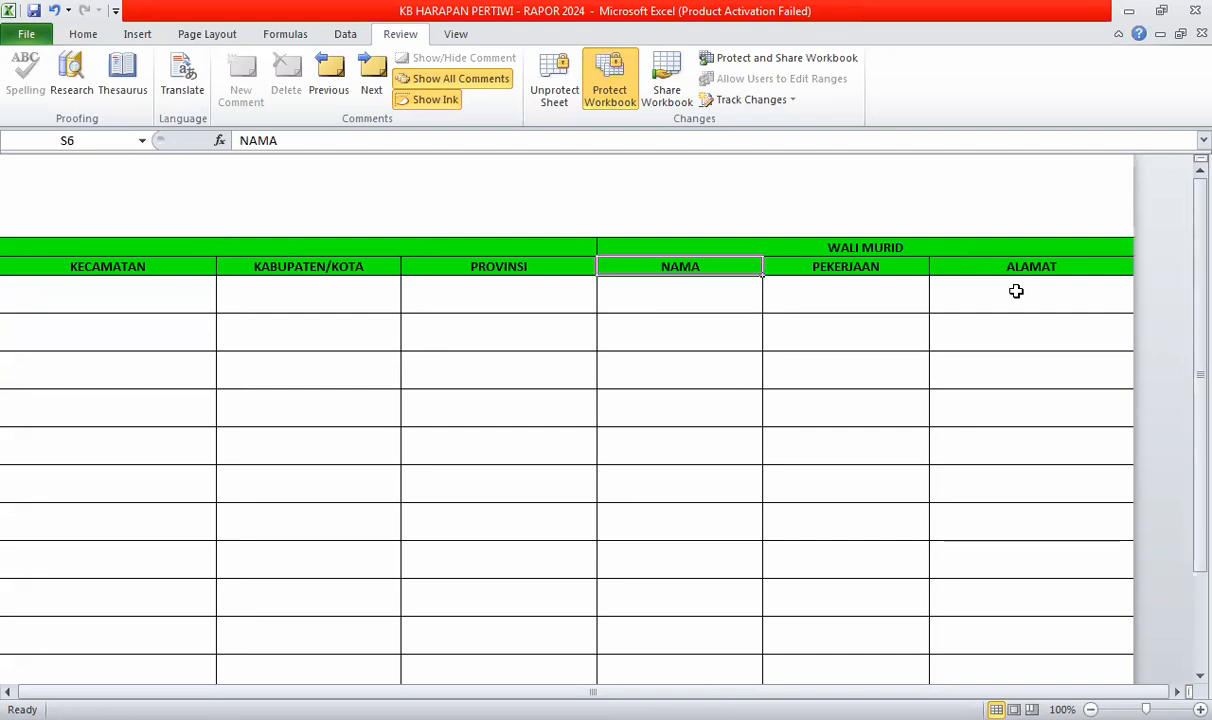
pyautogui.press('Down')
pyautogui.press('Down')
pyautogui.press('Down')
pyautogui.press('Left')
pyautogui.press('Left')
pyautogui.press('Left')
pyautogui.press('Left')
pyautogui.press('Home')
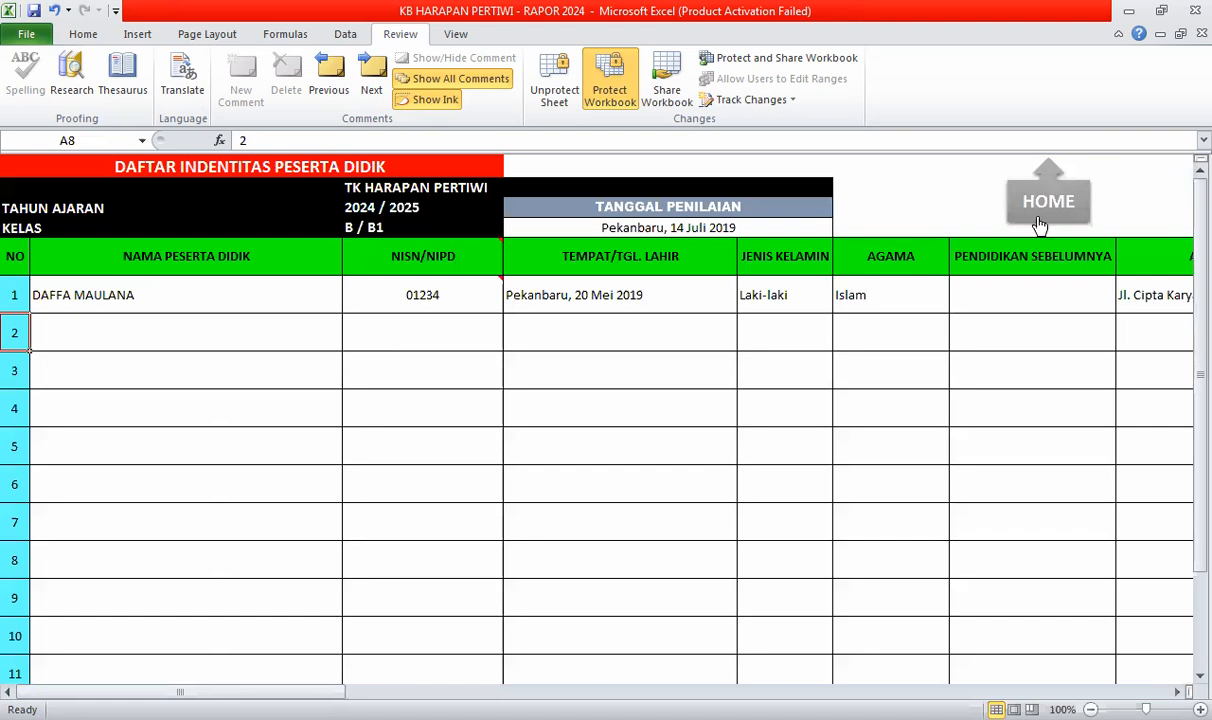
# - Change TANGGAL PENILAIAN to Pekanbaru, 15 Desember 2024, then go back to the main menu
pyautogui.click(674, 229)
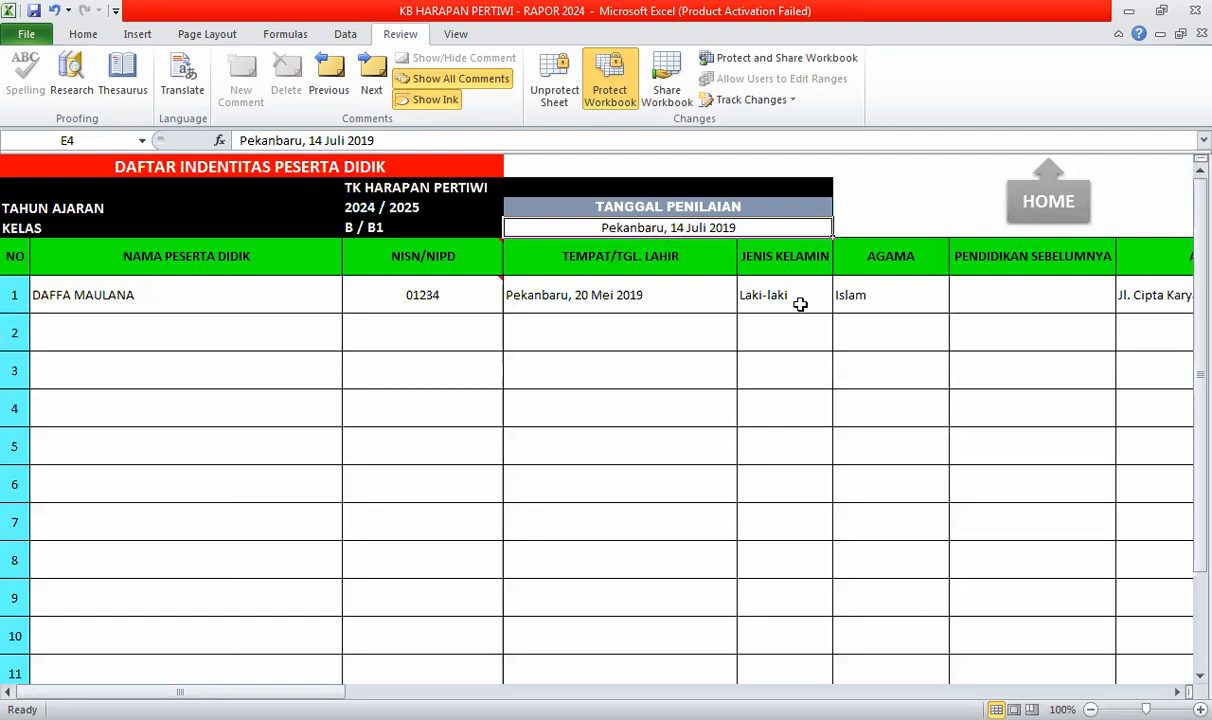
pyautogui.write('pE')
pyautogui.press('BackSpace')
pyautogui.press('BackSpace')
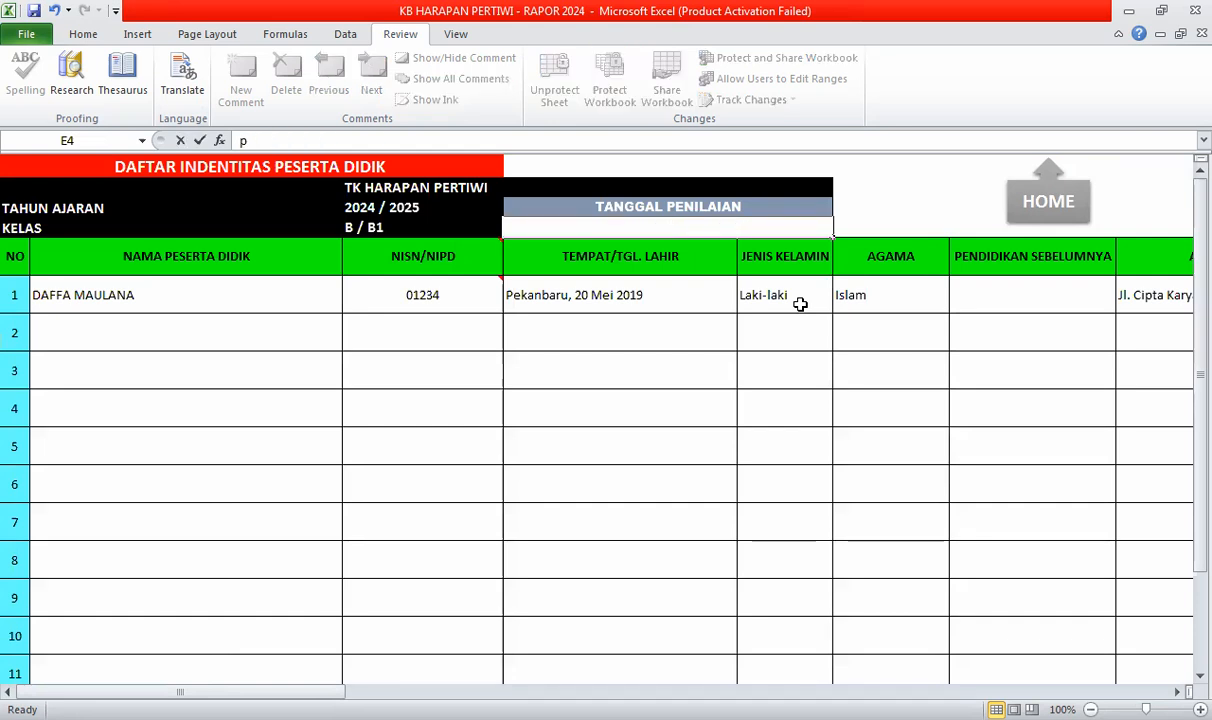
pyautogui.write('ekanbaru, ')
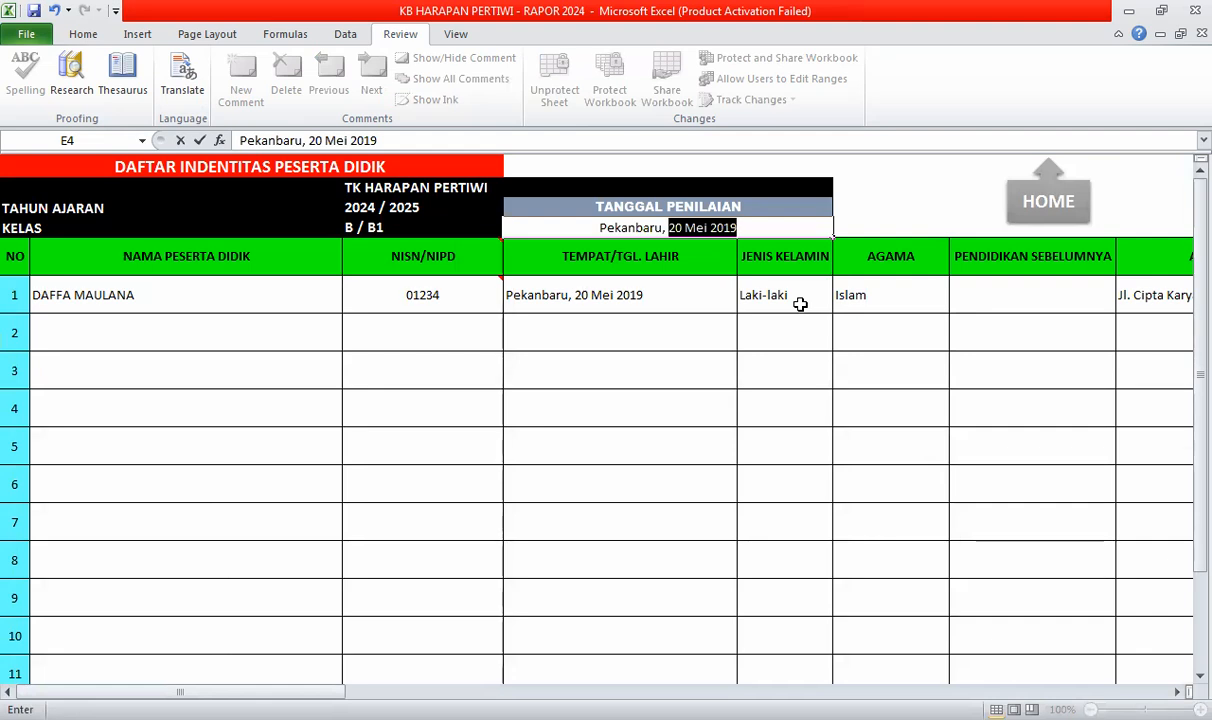
pyautogui.write('15')
pyautogui.write(' Desemb')
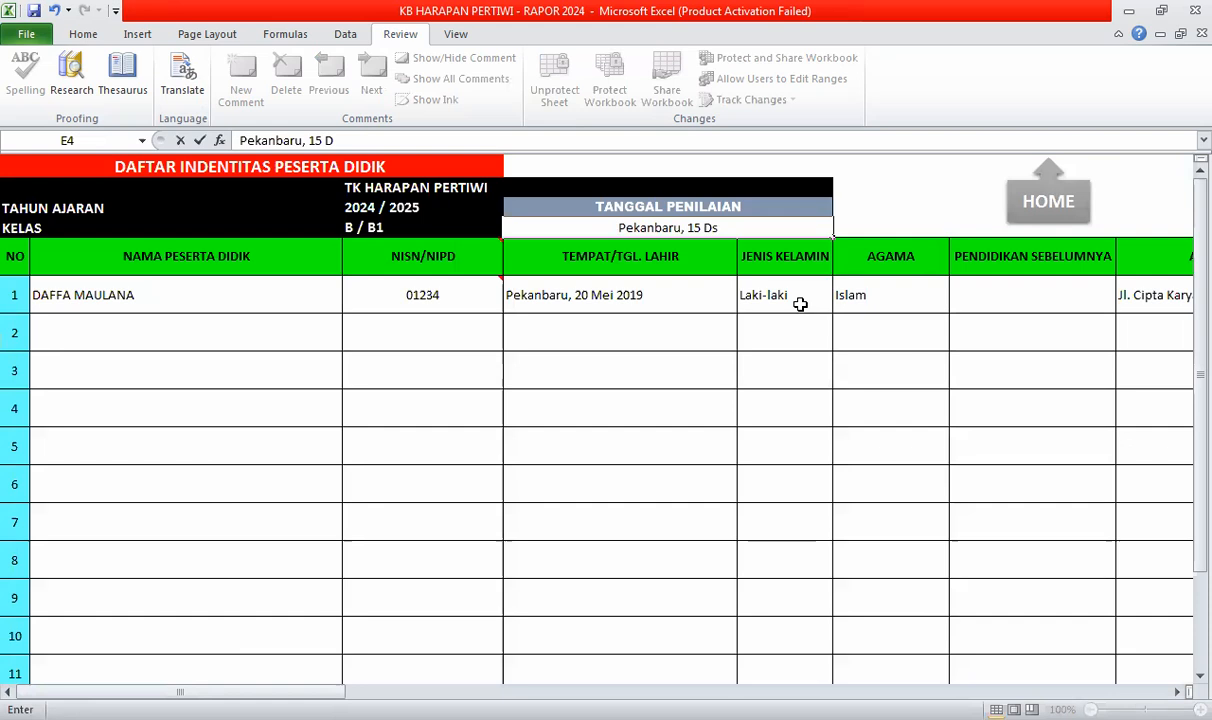
pyautogui.write('er 2024')
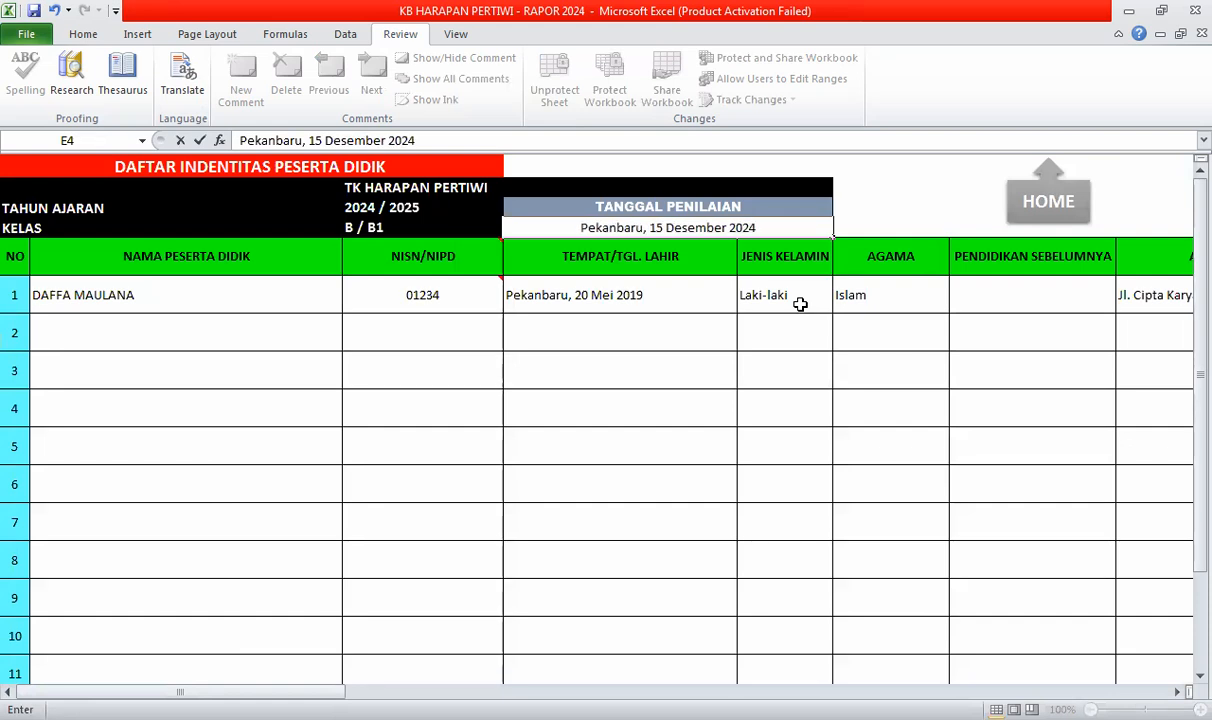
pyautogui.press('Return')
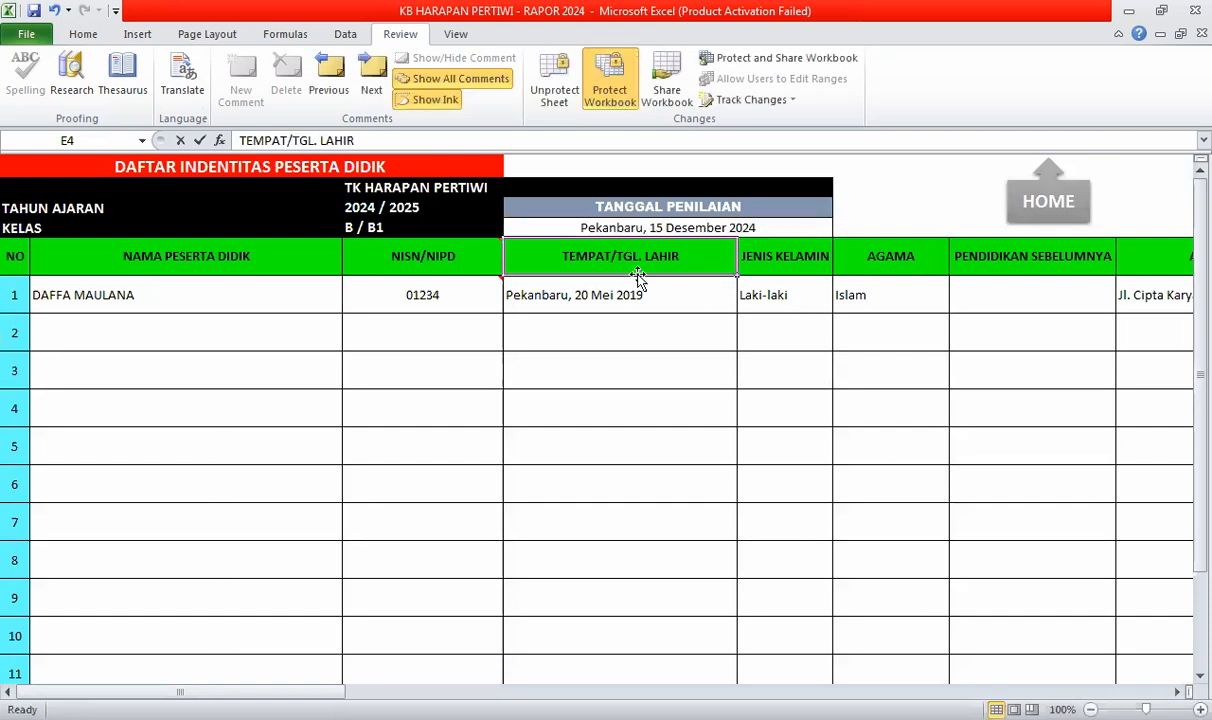
pyautogui.click(603, 228)
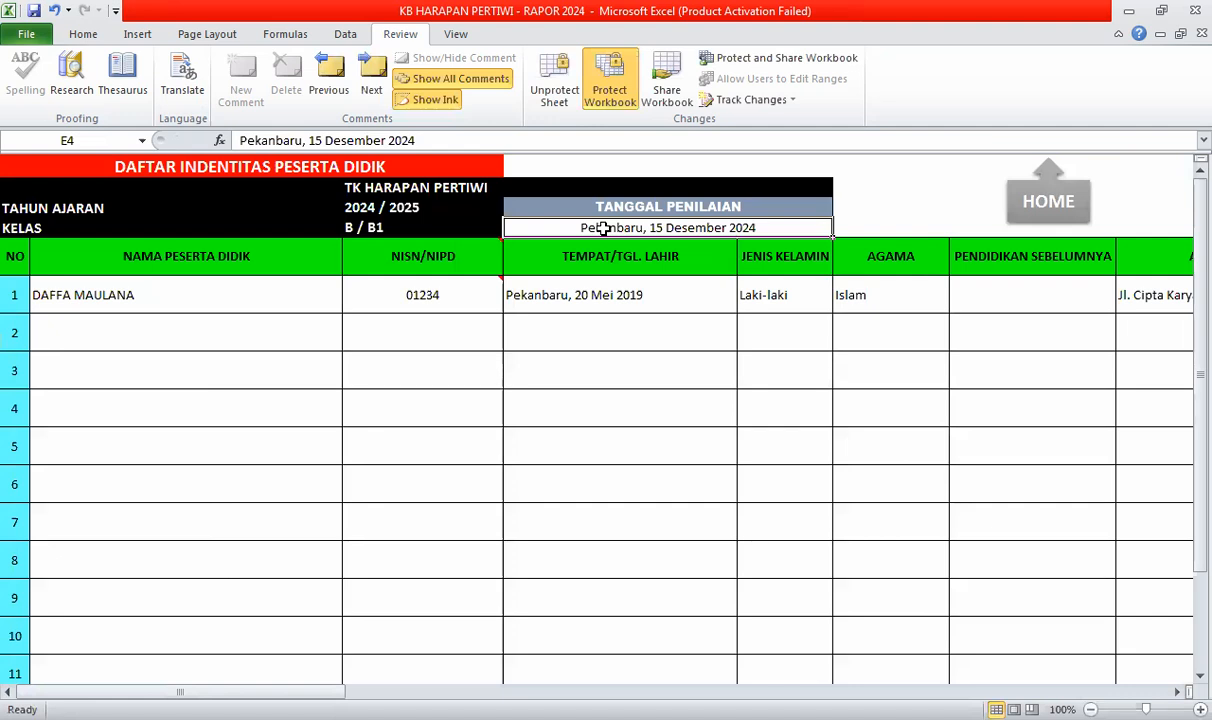
pyautogui.click(1041, 207)
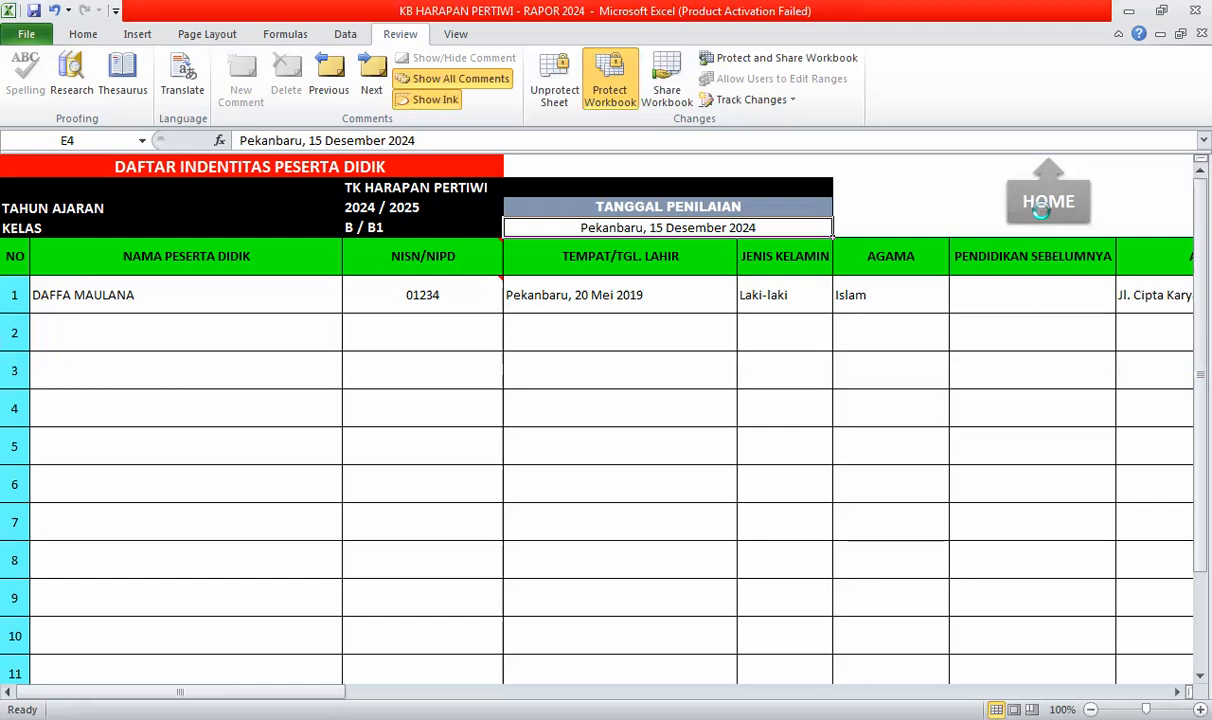
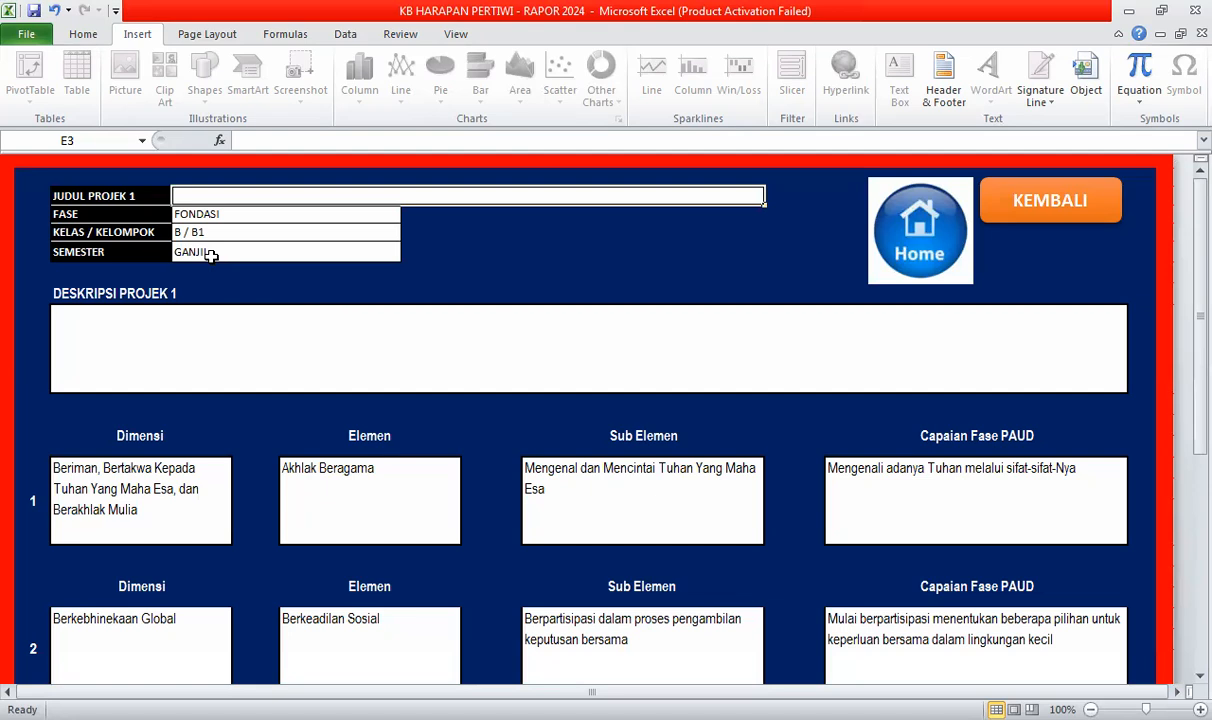
# - Enter 'HUT KEMERDEKAAN RI' as the JUDUL PROJEK 1 title in cell E3, correcting the typo
pyautogui.write('HUT')
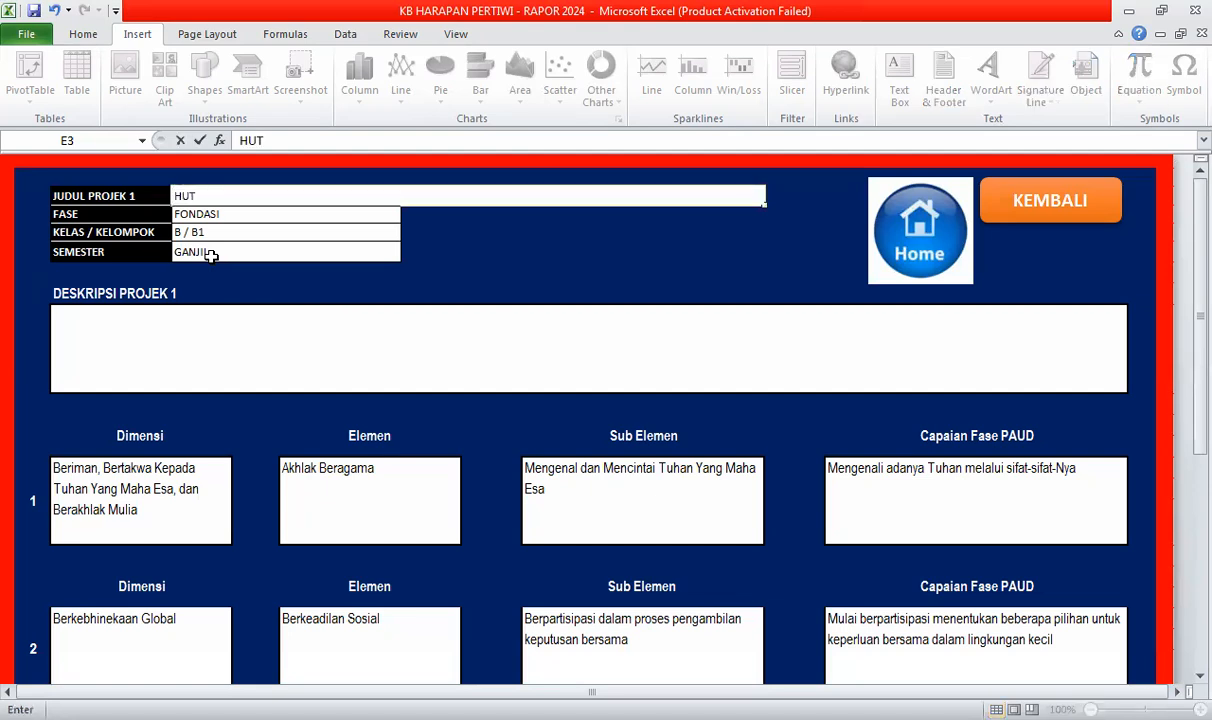
pyautogui.write(' KEMERDEKA')
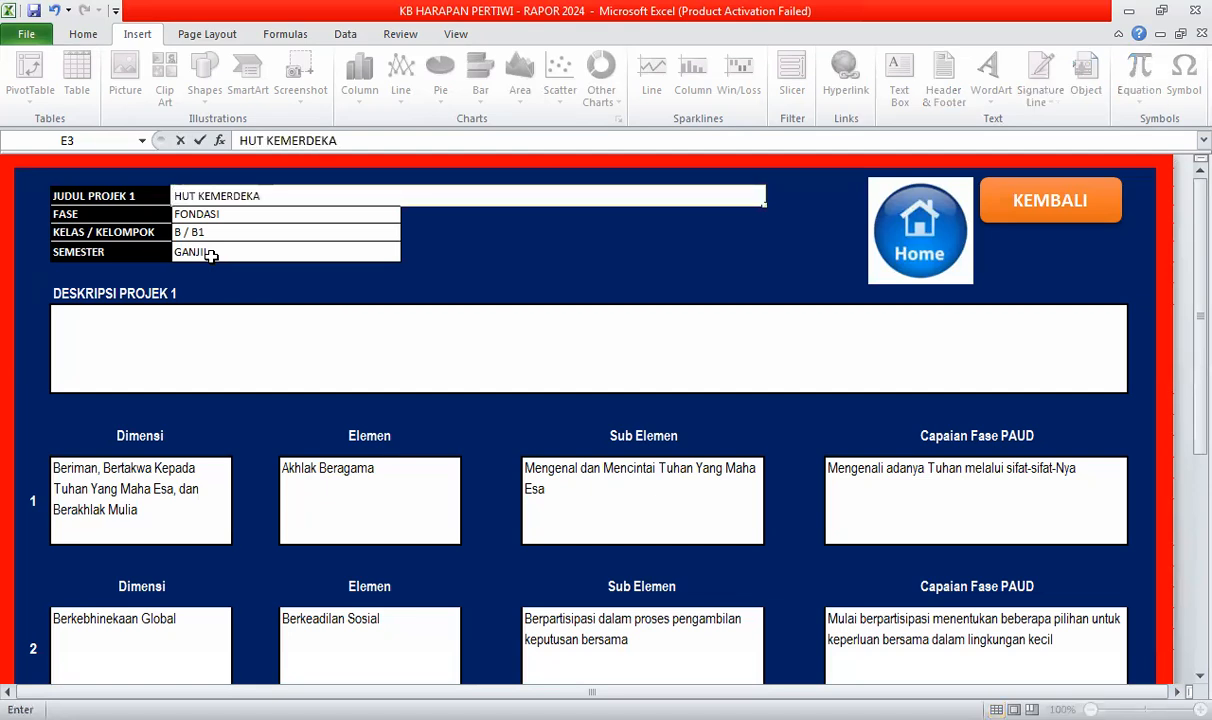
pyautogui.write('AA')
pyautogui.press('BackSpace')
pyautogui.write('N RI')
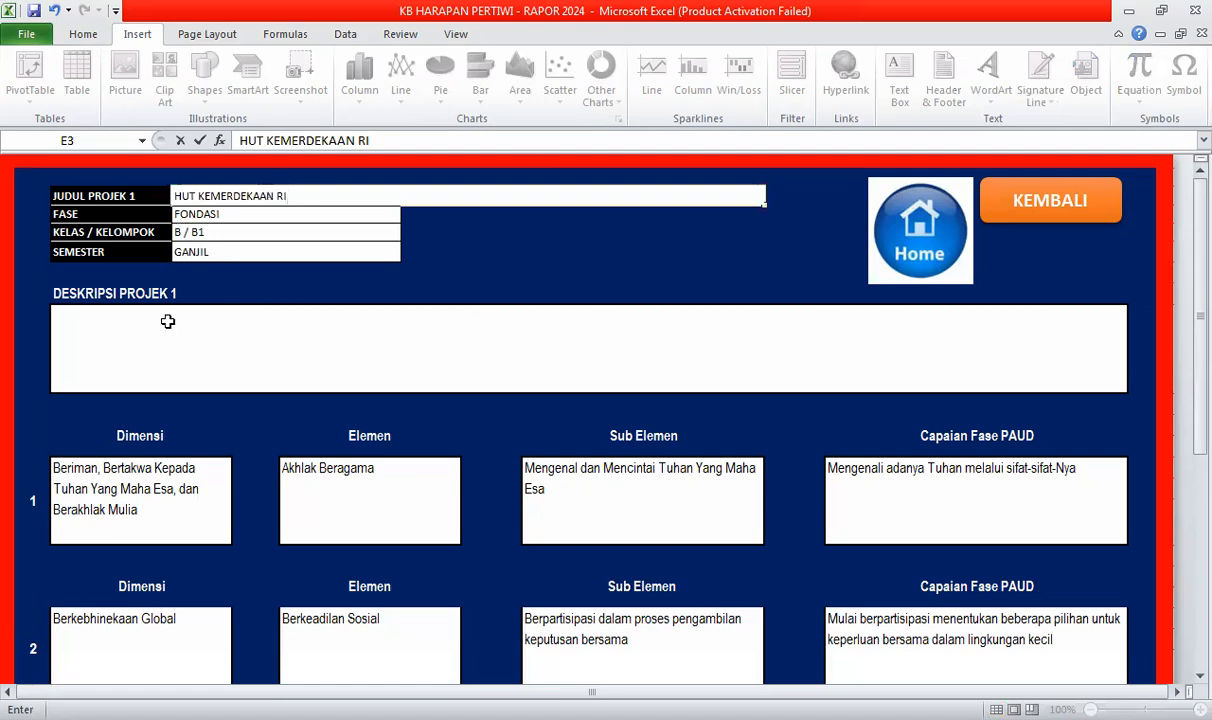
pyautogui.click(147, 353)
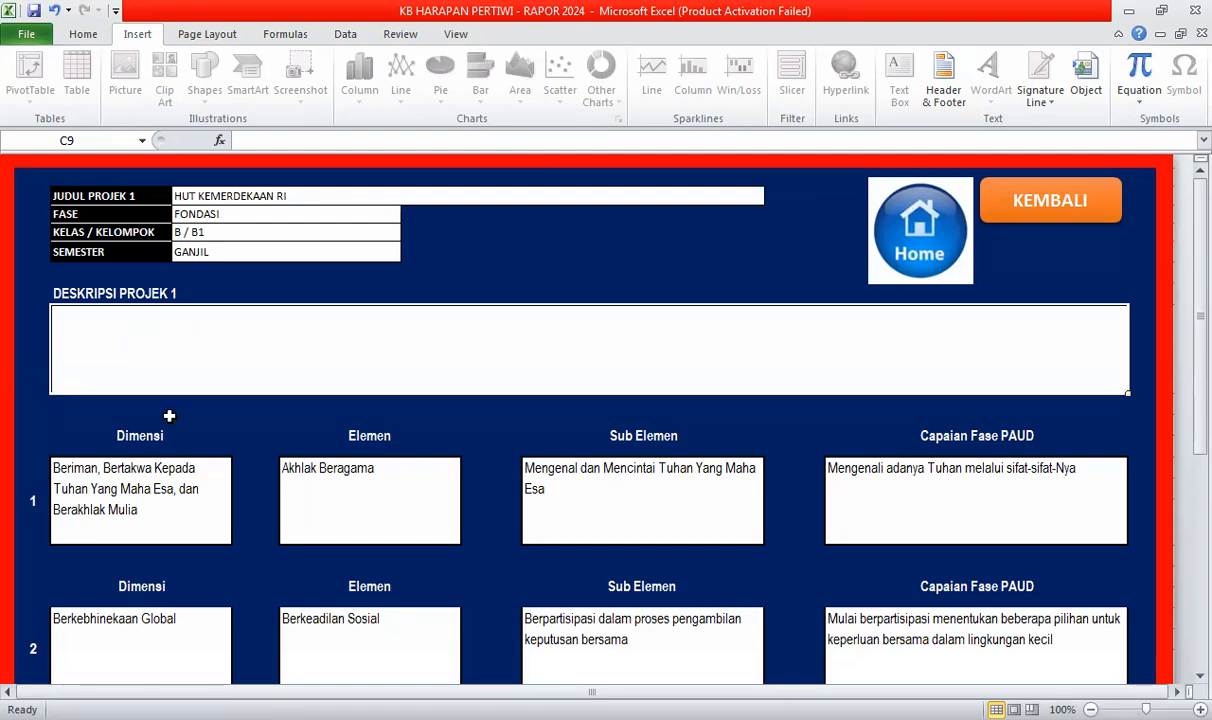
pyautogui.scroll(-1, 171, 441)
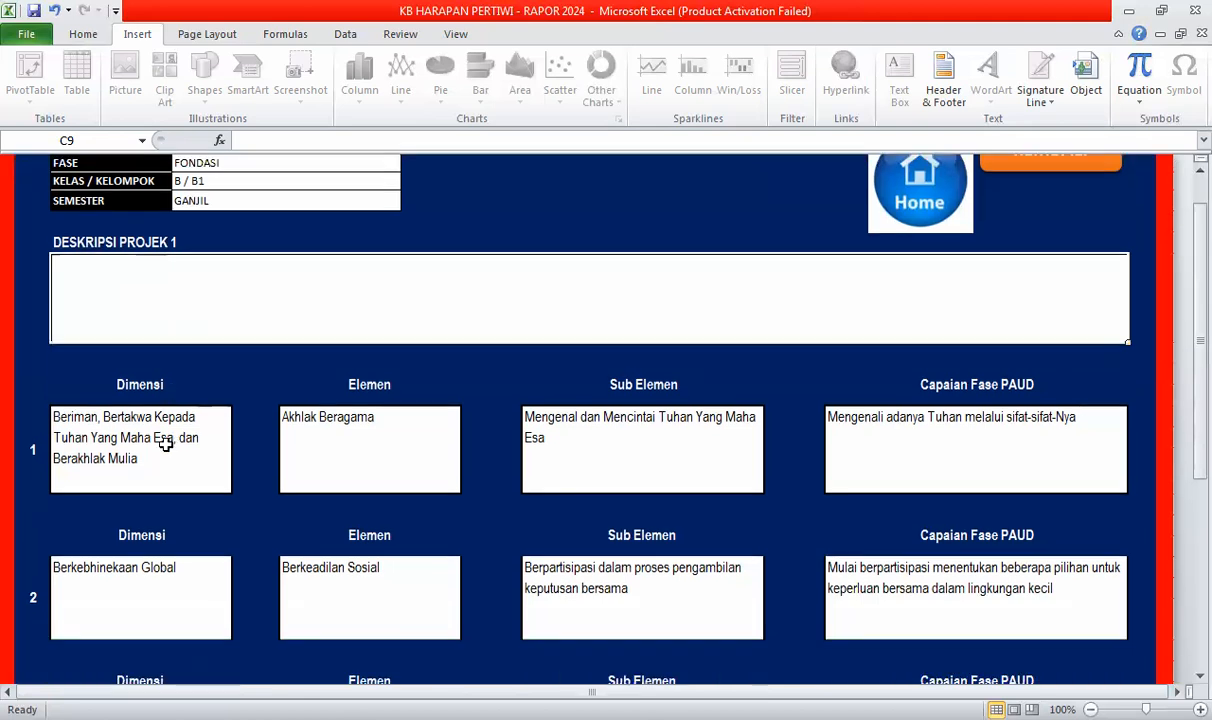
pyautogui.scroll(-1, 150, 388)
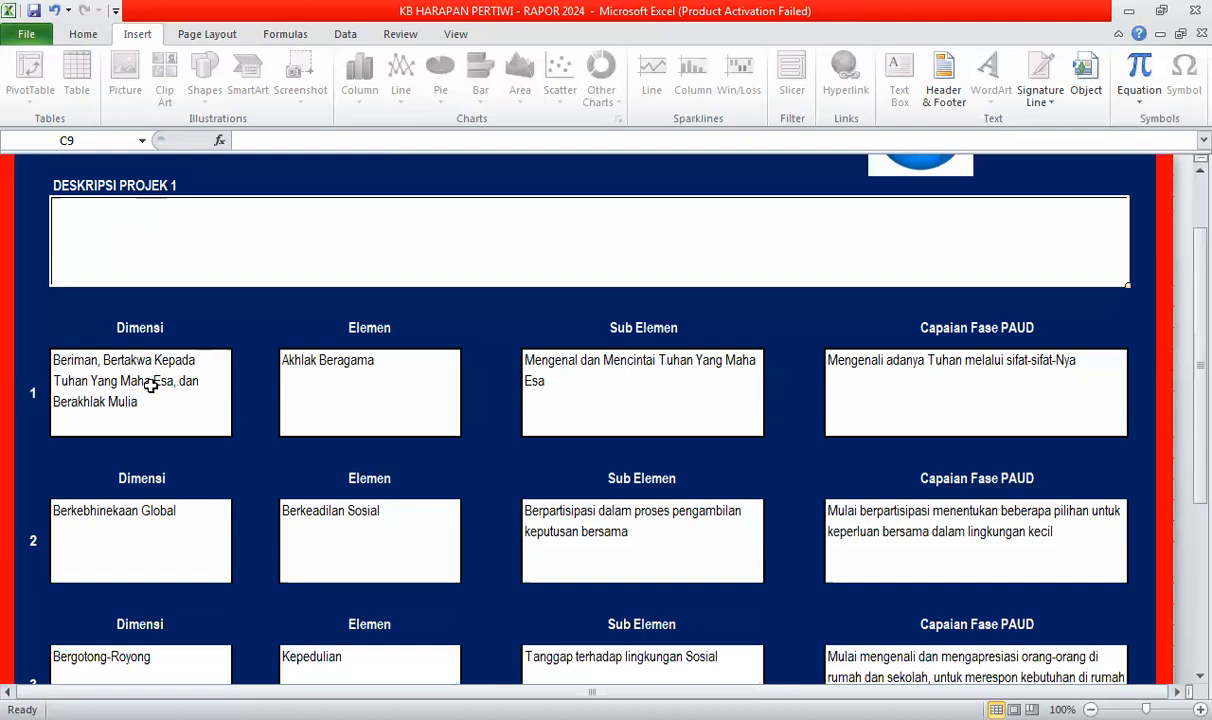
pyautogui.click(151, 385)
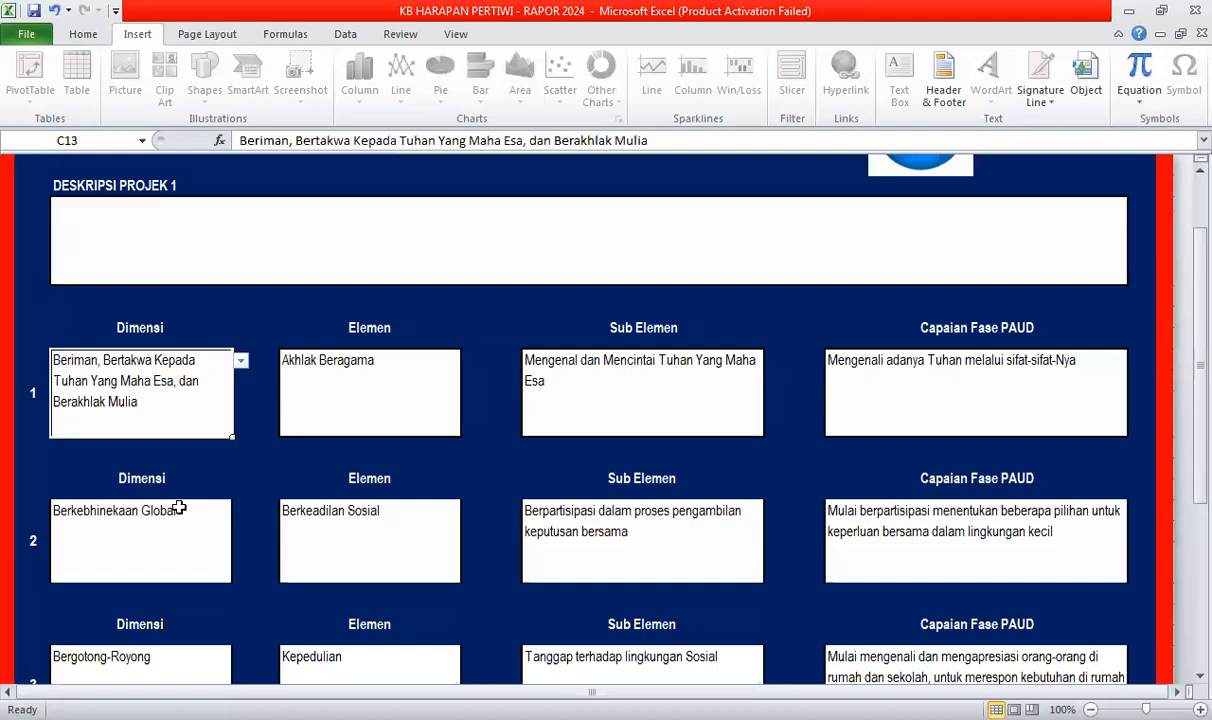
pyautogui.click(179, 538)
pyautogui.scroll(-2, 180, 542)
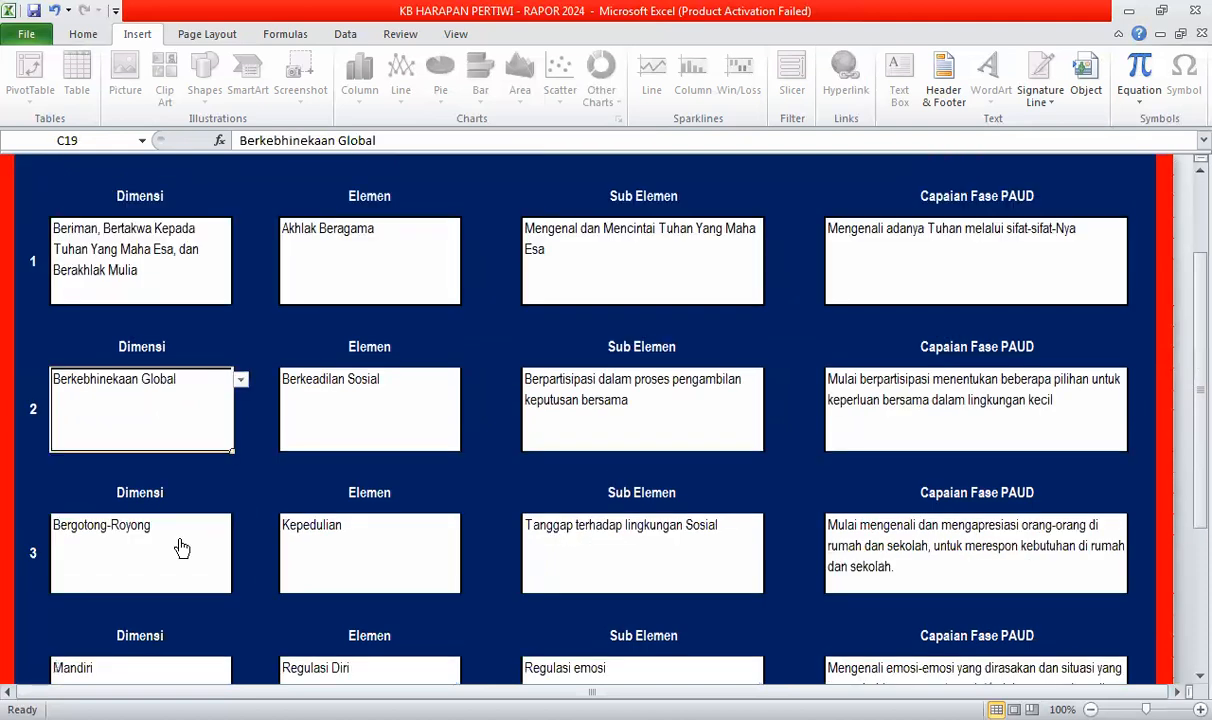
pyautogui.click(181, 547)
pyautogui.scroll(-2, 178, 540)
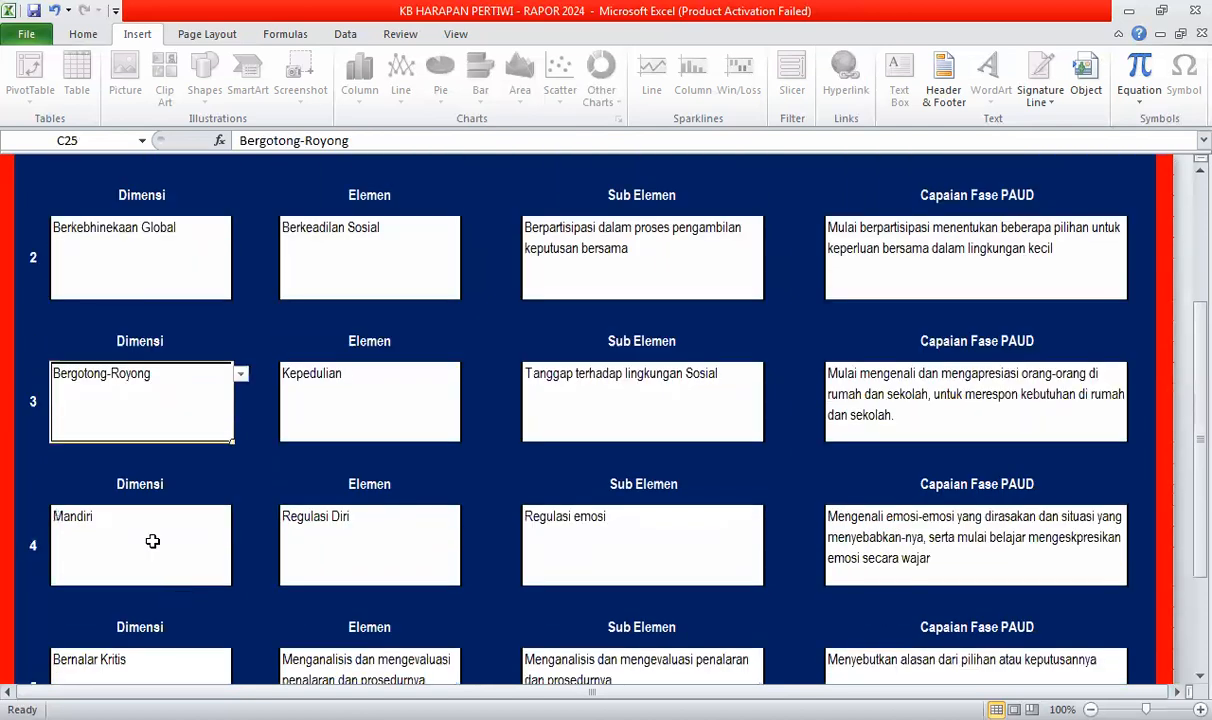
pyautogui.click(152, 541)
pyautogui.scroll(-1, 152, 541)
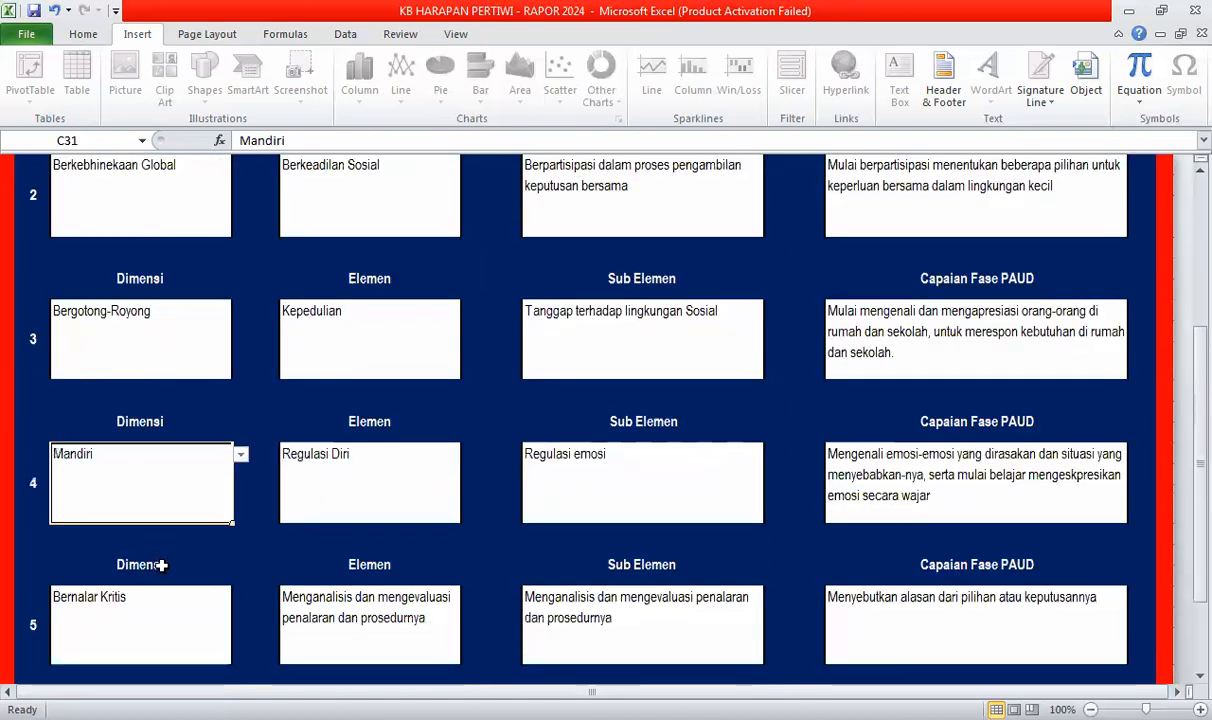
pyautogui.click(168, 617)
pyautogui.scroll(-1, 168, 620)
pyautogui.scroll(-1, 168, 610)
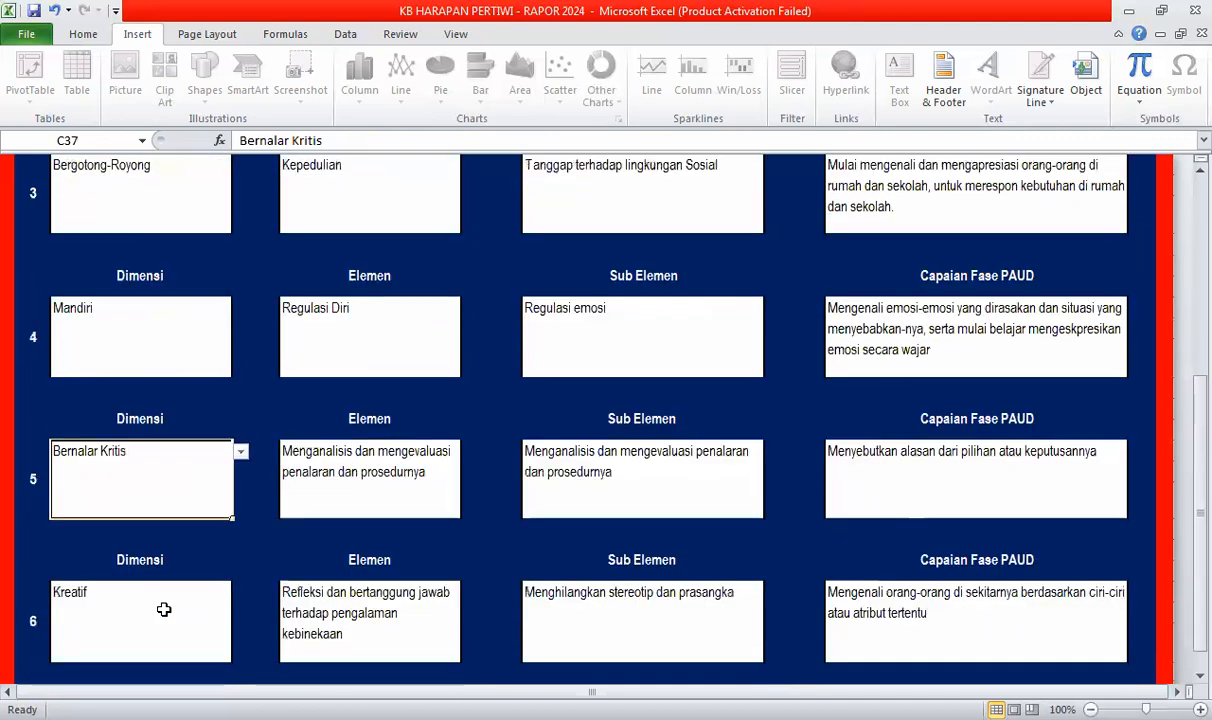
pyautogui.click(145, 592)
pyautogui.scroll(-2, 141, 545)
pyautogui.scroll(10, 141, 544)
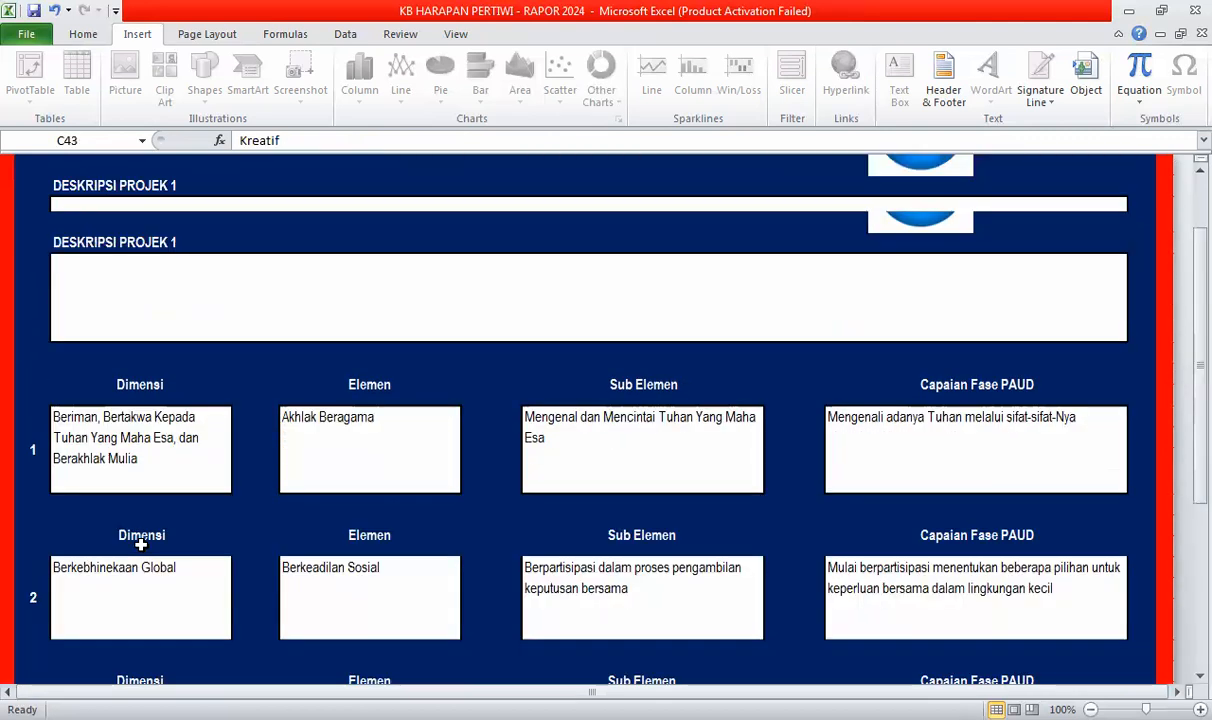
pyautogui.scroll(1, 141, 544)
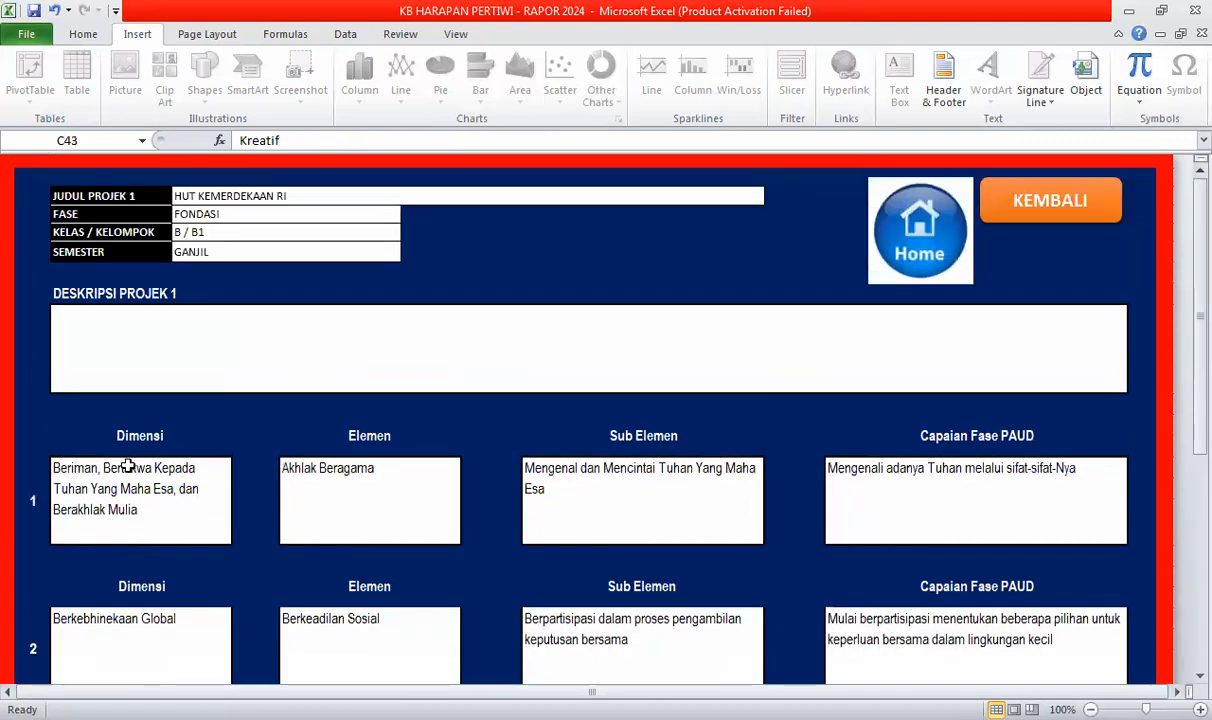
pyautogui.click(194, 495)
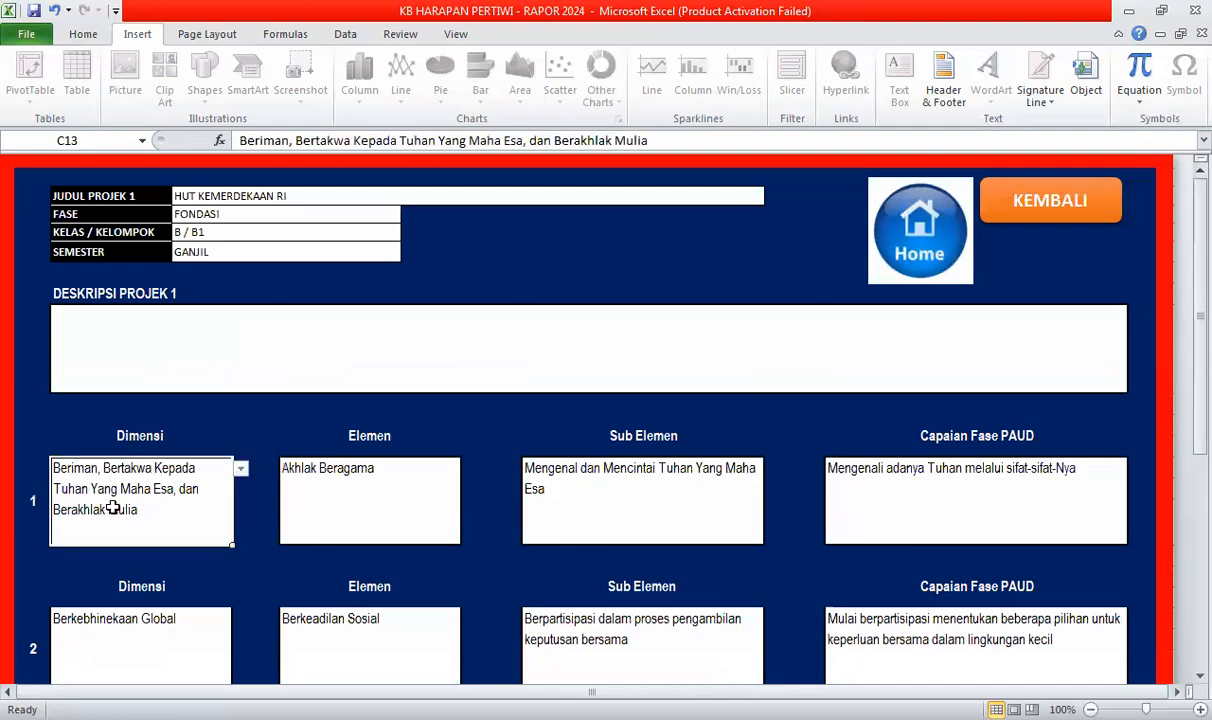
pyautogui.scroll(-1, 128, 620)
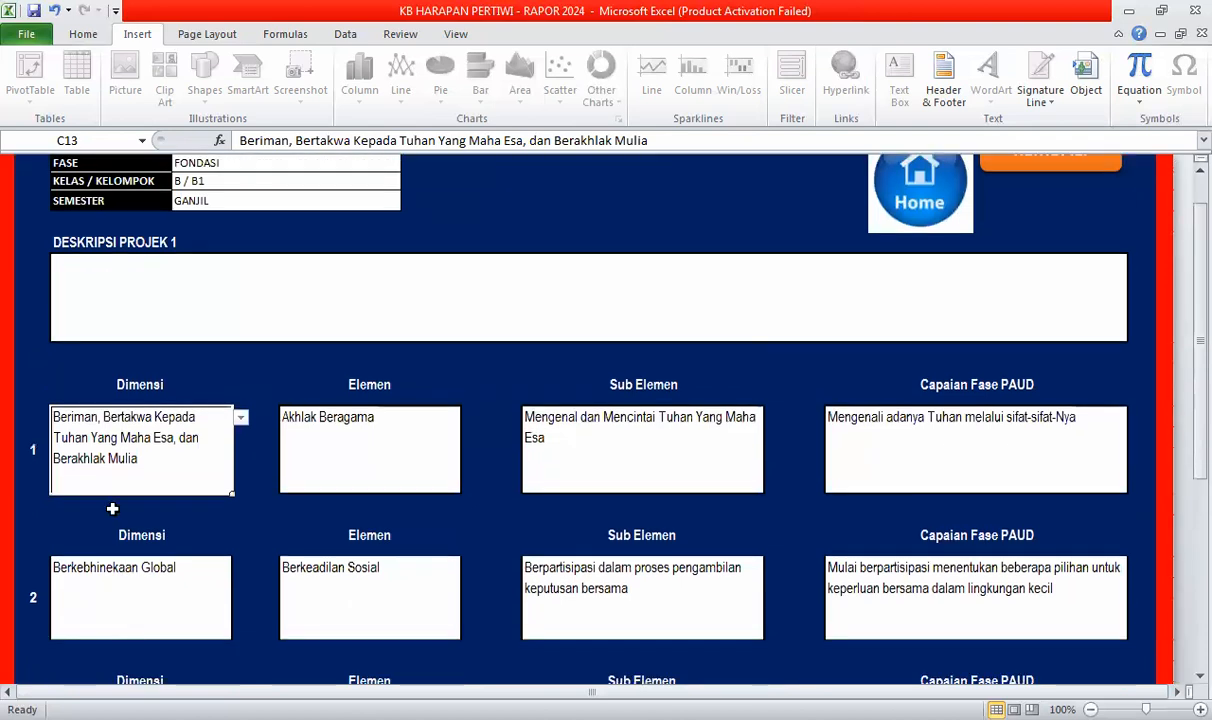
pyautogui.scroll(1, 108, 482)
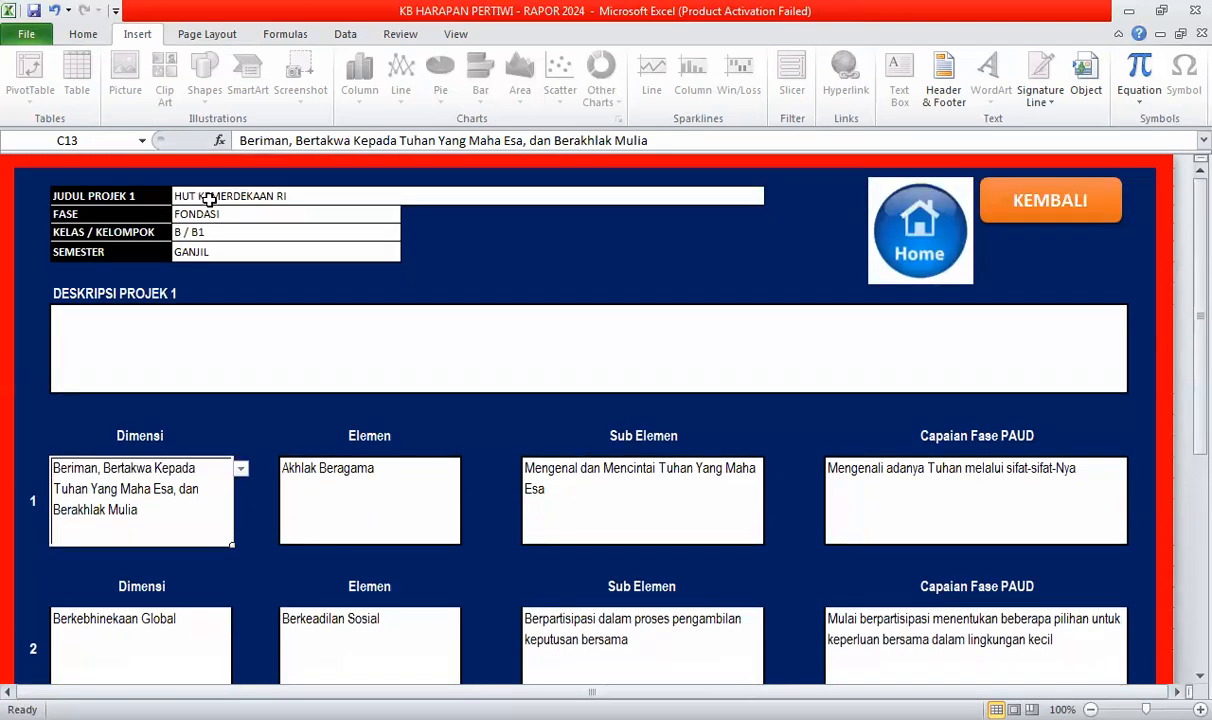
pyautogui.scroll(-3, 133, 566)
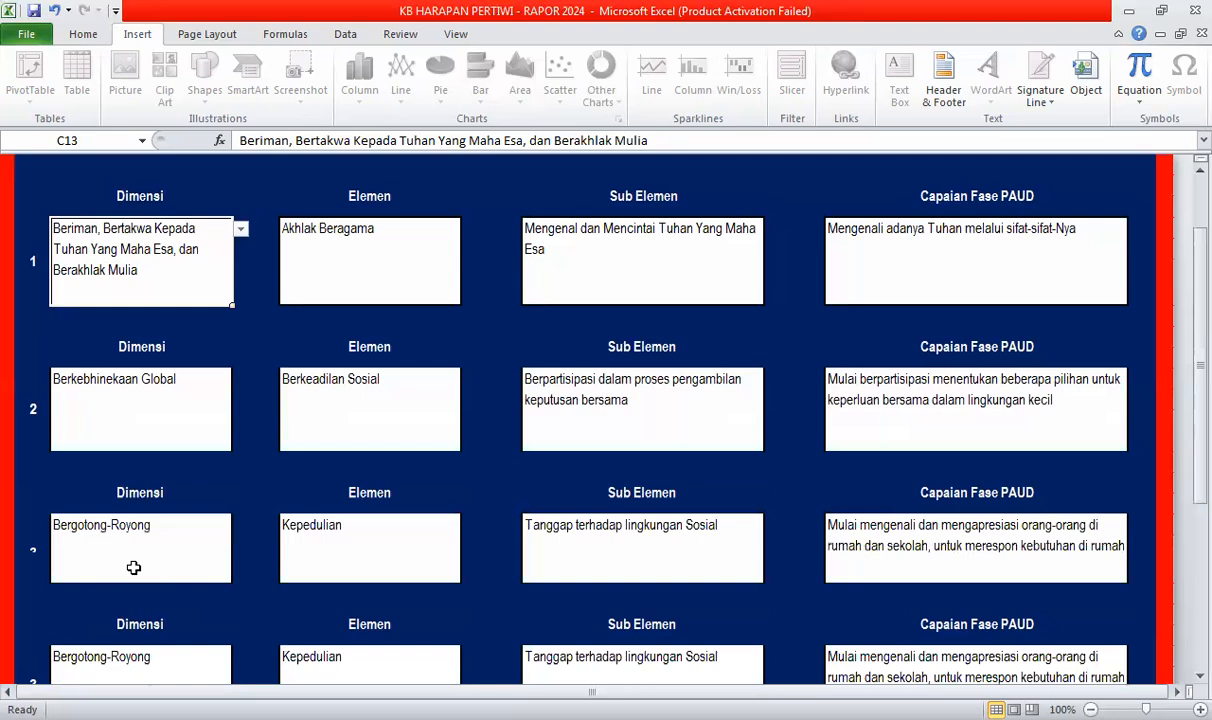
pyautogui.scroll(-3, 133, 566)
pyautogui.scroll(-1, 150, 587)
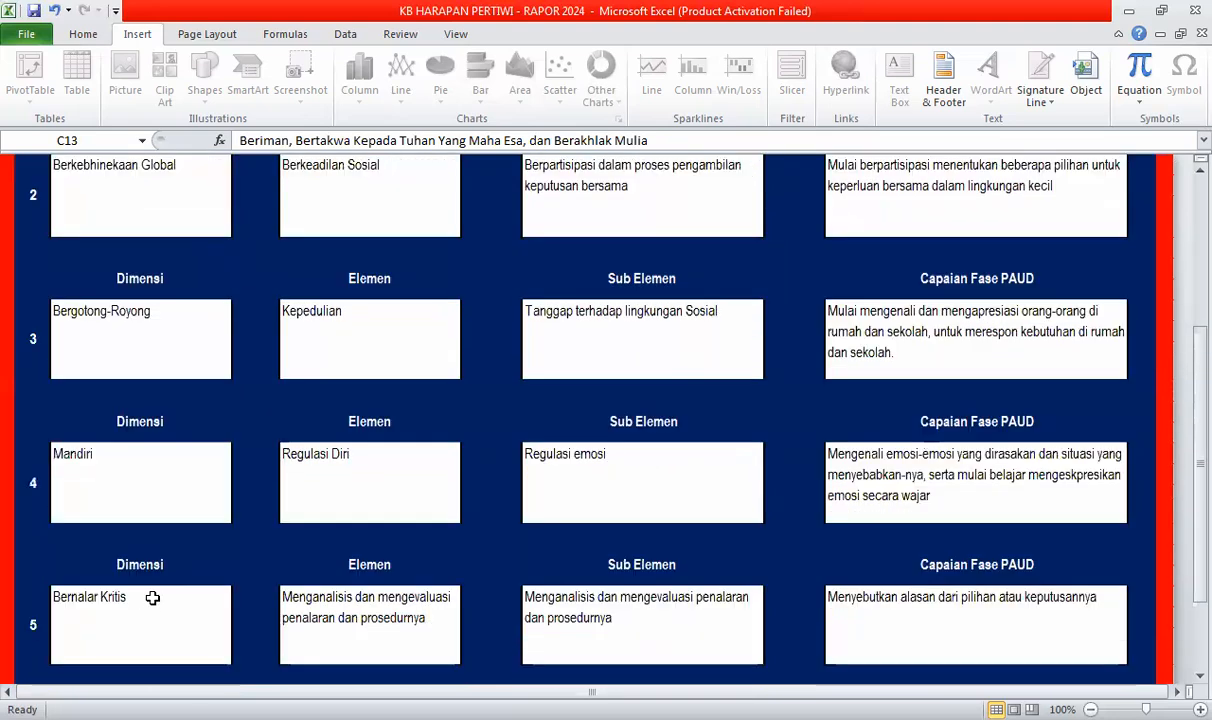
pyautogui.scroll(-2, 127, 570)
pyautogui.scroll(-1, 121, 533)
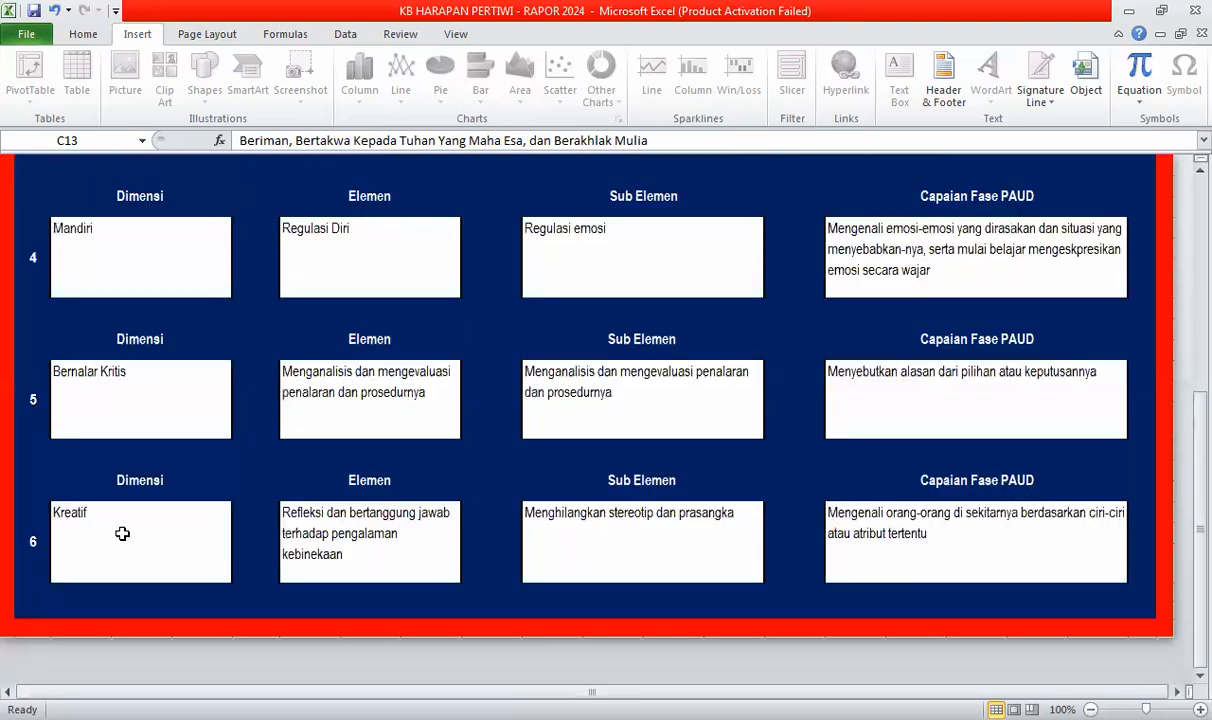
pyautogui.scroll(2, 121, 524)
pyautogui.scroll(2, 119, 512)
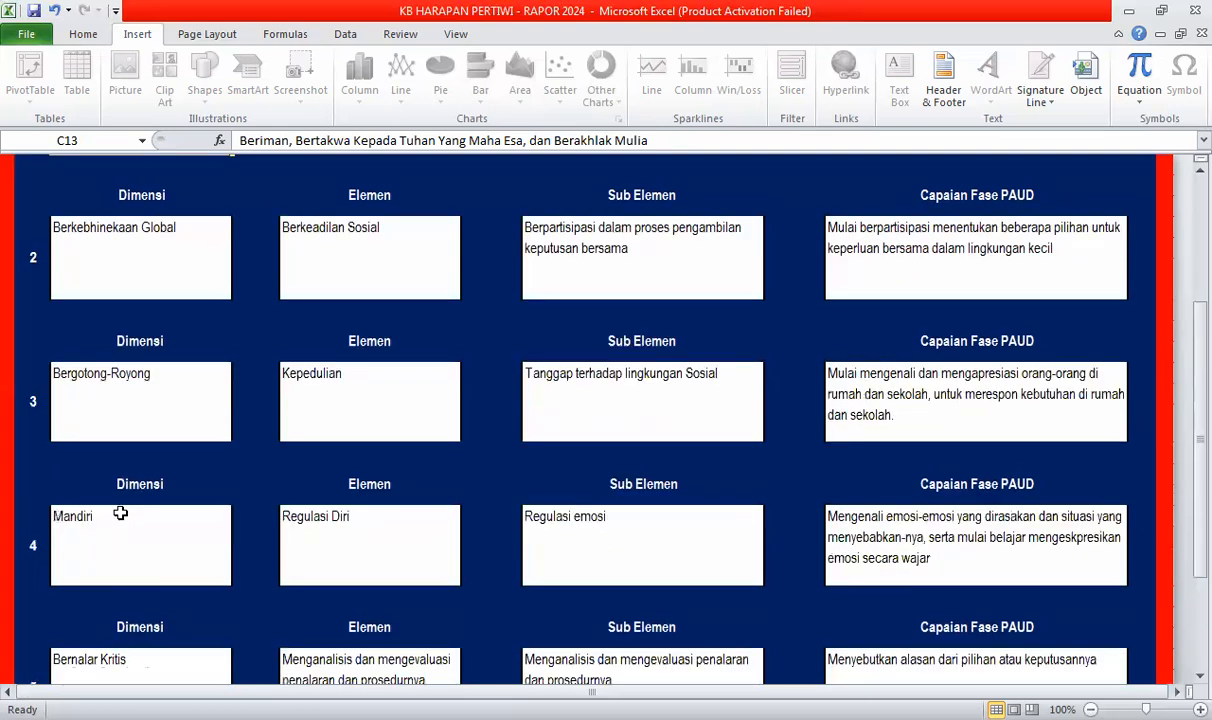
pyautogui.scroll(3, 118, 505)
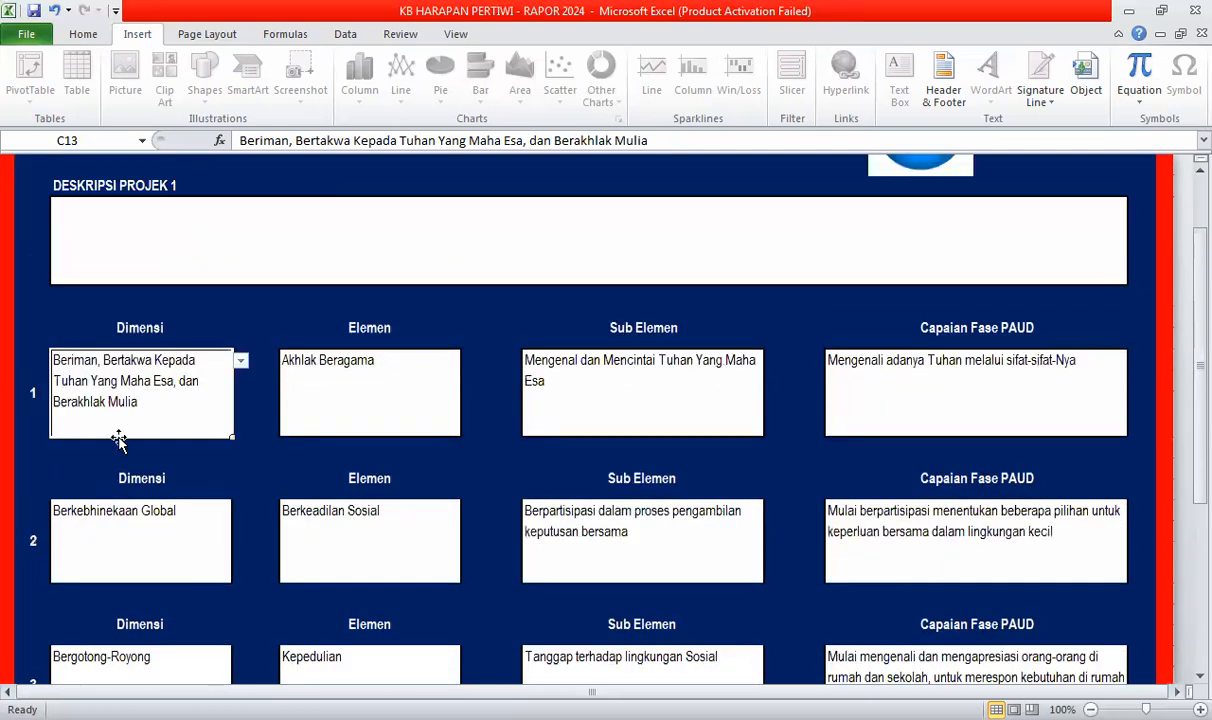
pyautogui.scroll(-3, 143, 549)
pyautogui.scroll(4, 163, 533)
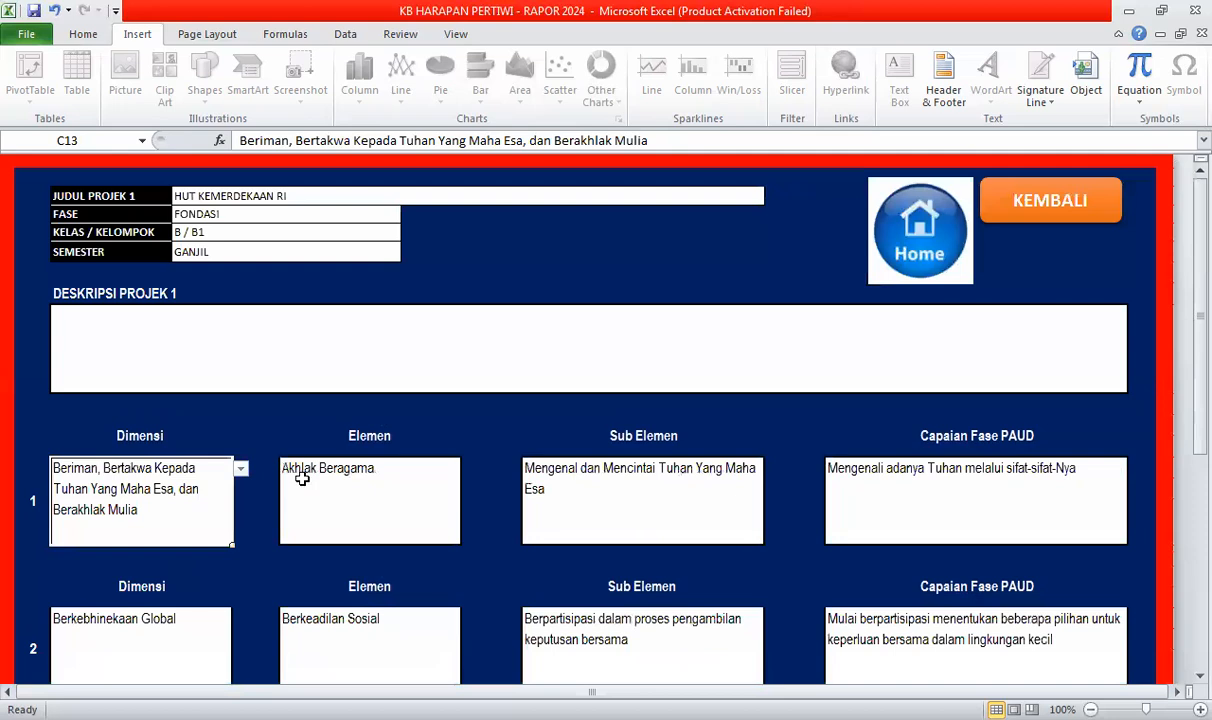
# - Set the first three Elemen entries: Akhlak Bernegara, the diversity-reflection element, and Kepedulian
pyautogui.click(455, 484)
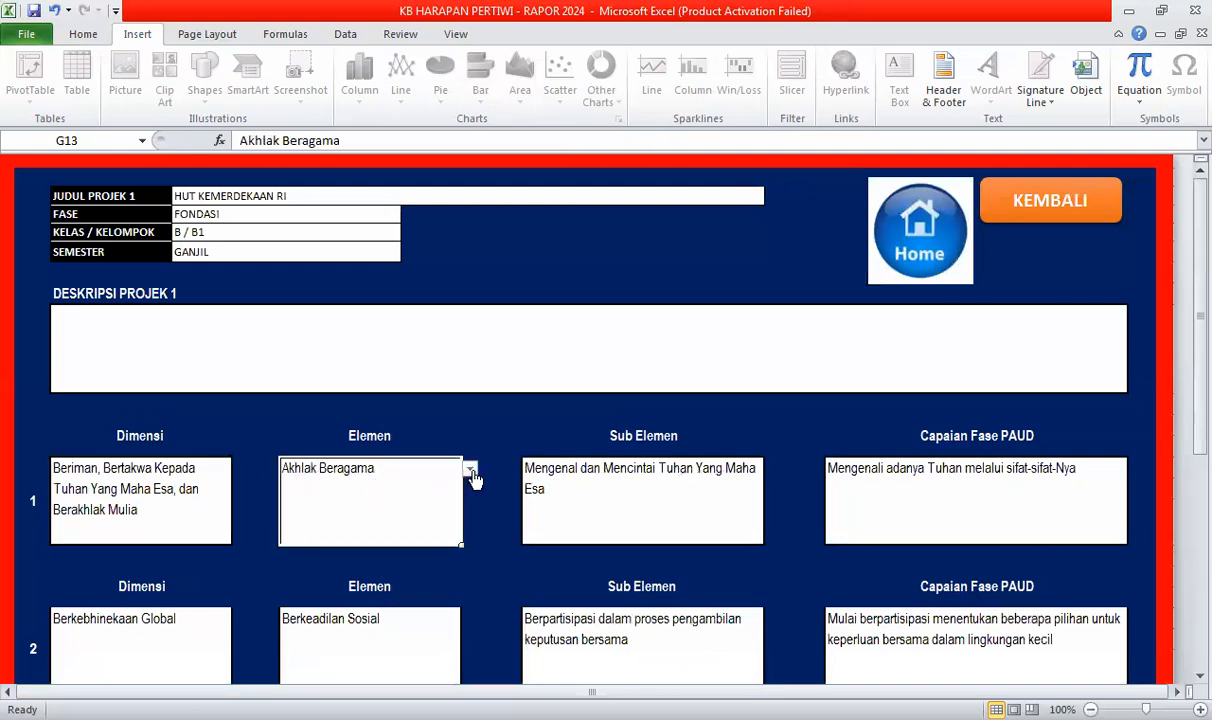
pyautogui.click(471, 472)
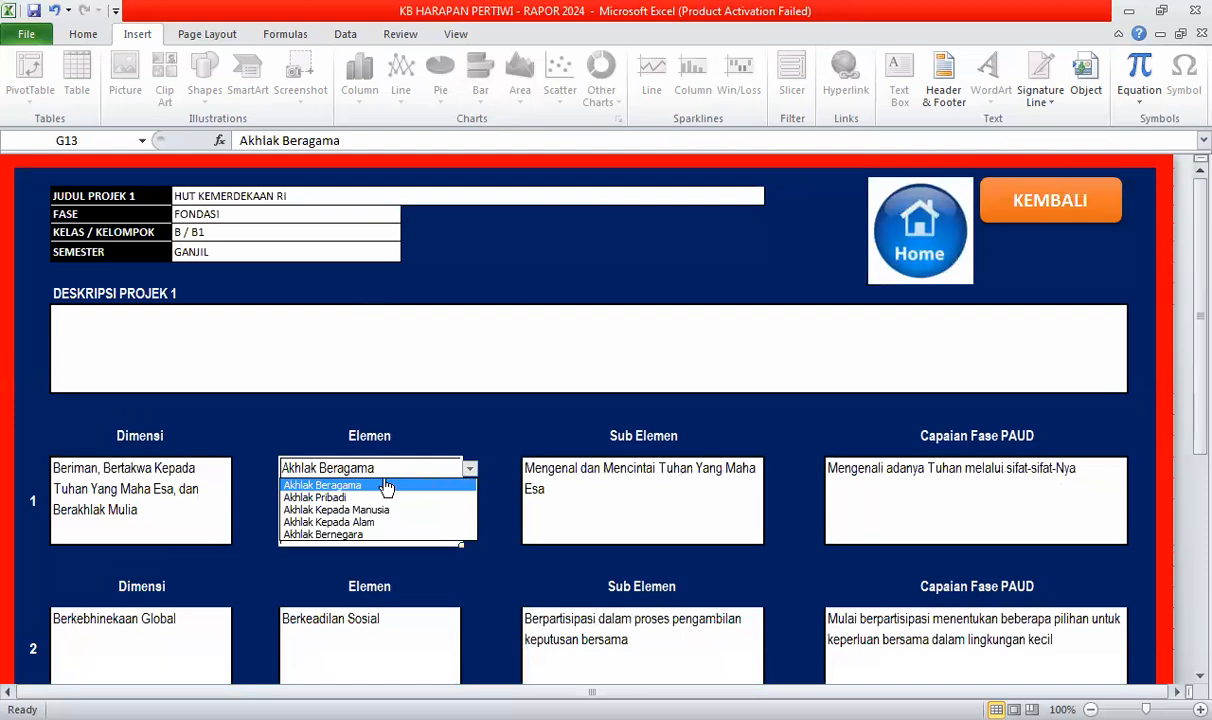
pyautogui.click(334, 532)
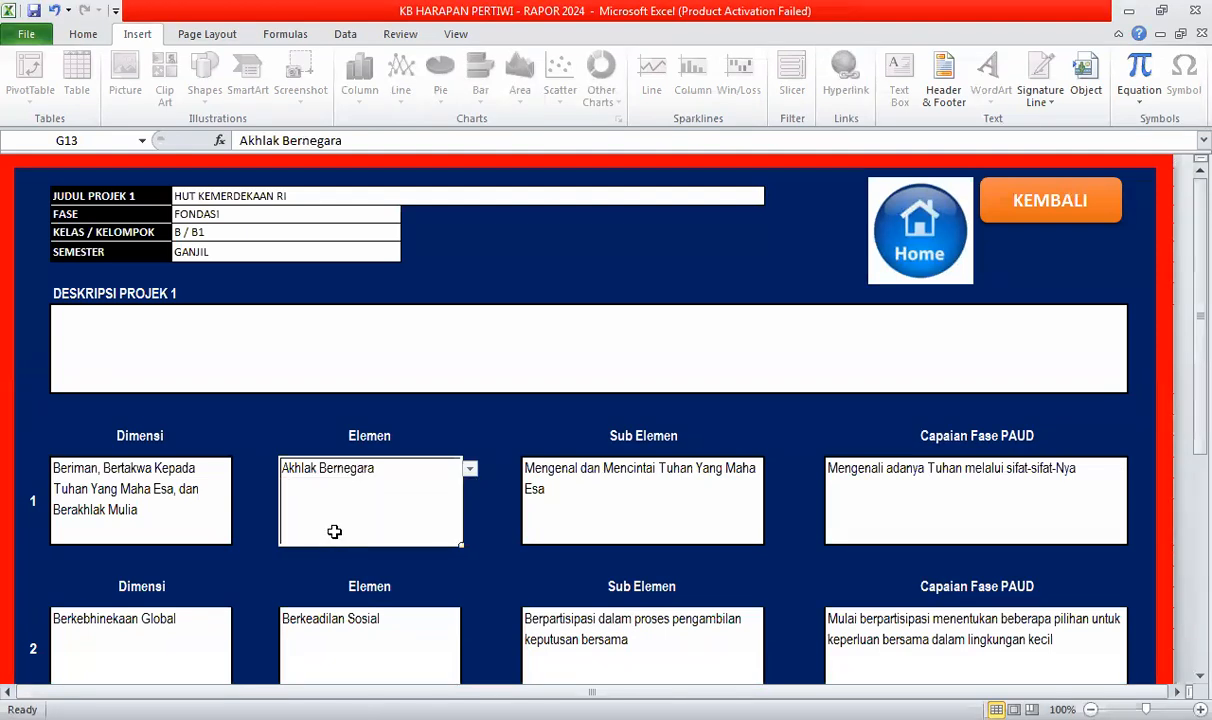
pyautogui.click(323, 645)
pyautogui.scroll(-1, 466, 530)
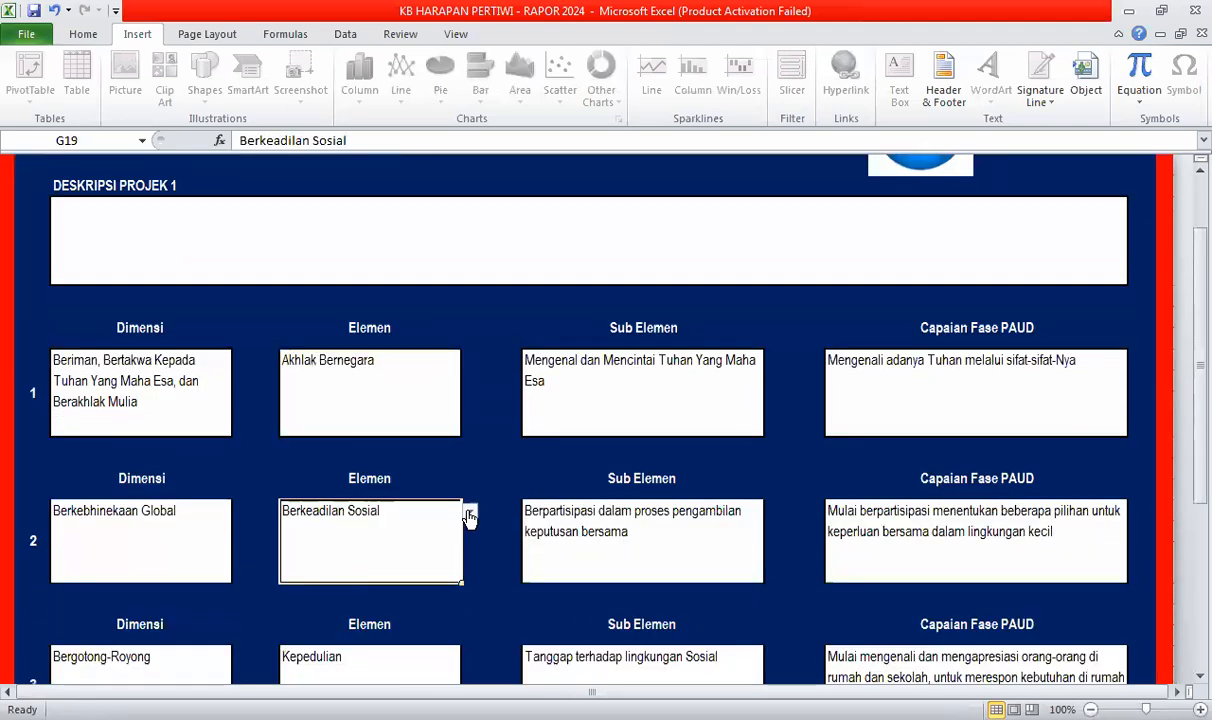
pyautogui.click(469, 515)
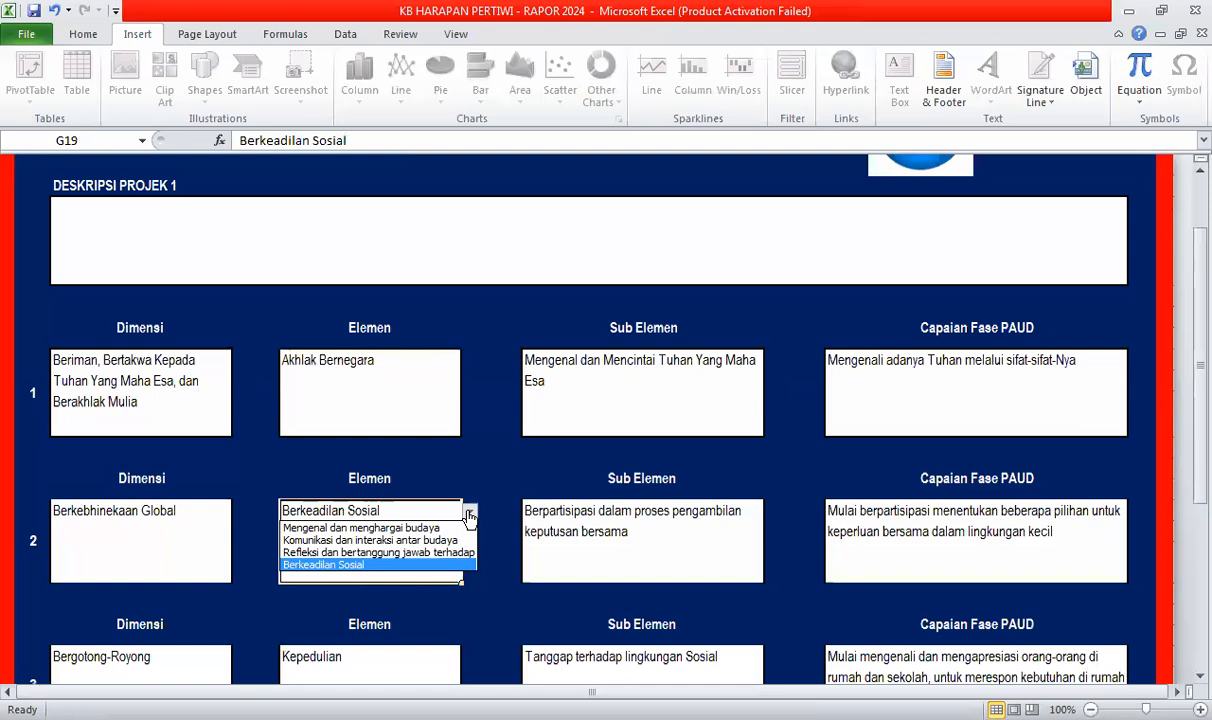
pyautogui.click(398, 566)
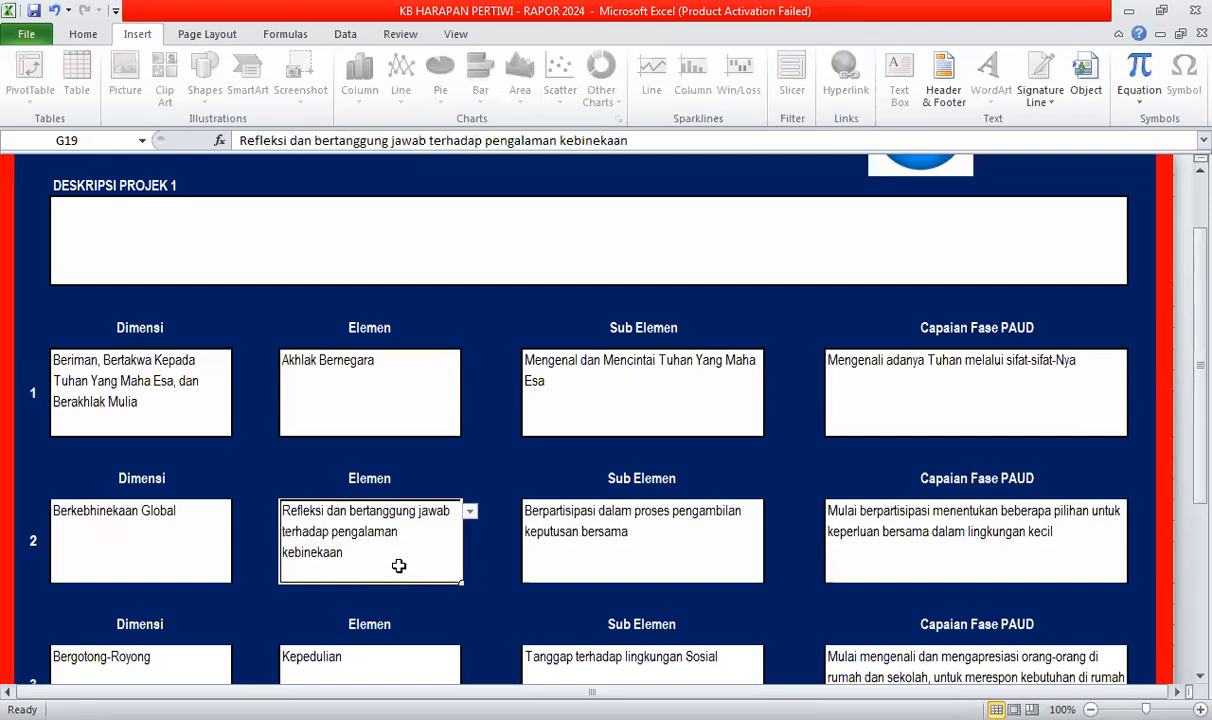
pyautogui.scroll(-1, 388, 560)
pyautogui.click(360, 545)
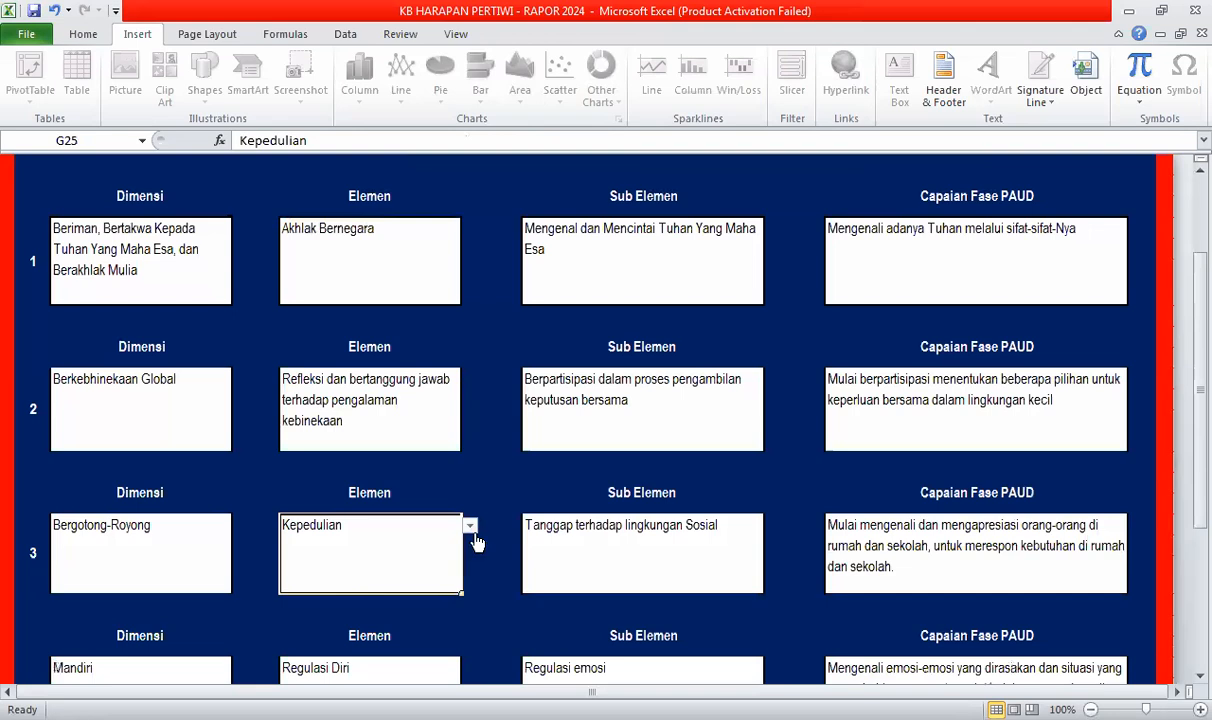
pyautogui.click(470, 529)
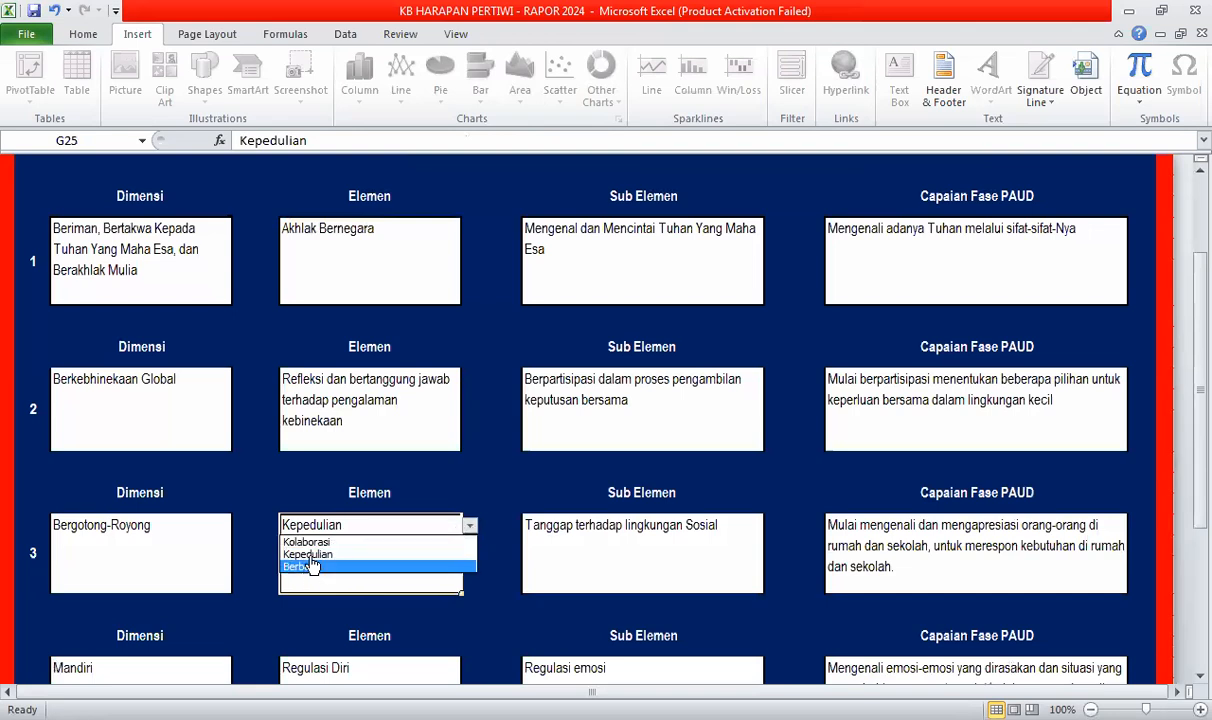
pyautogui.click(330, 555)
# - Set Mandiri's and Bernalar Kritis's Elemen entries: self-understanding and processing information and ideas
pyautogui.scroll(-2, 346, 544)
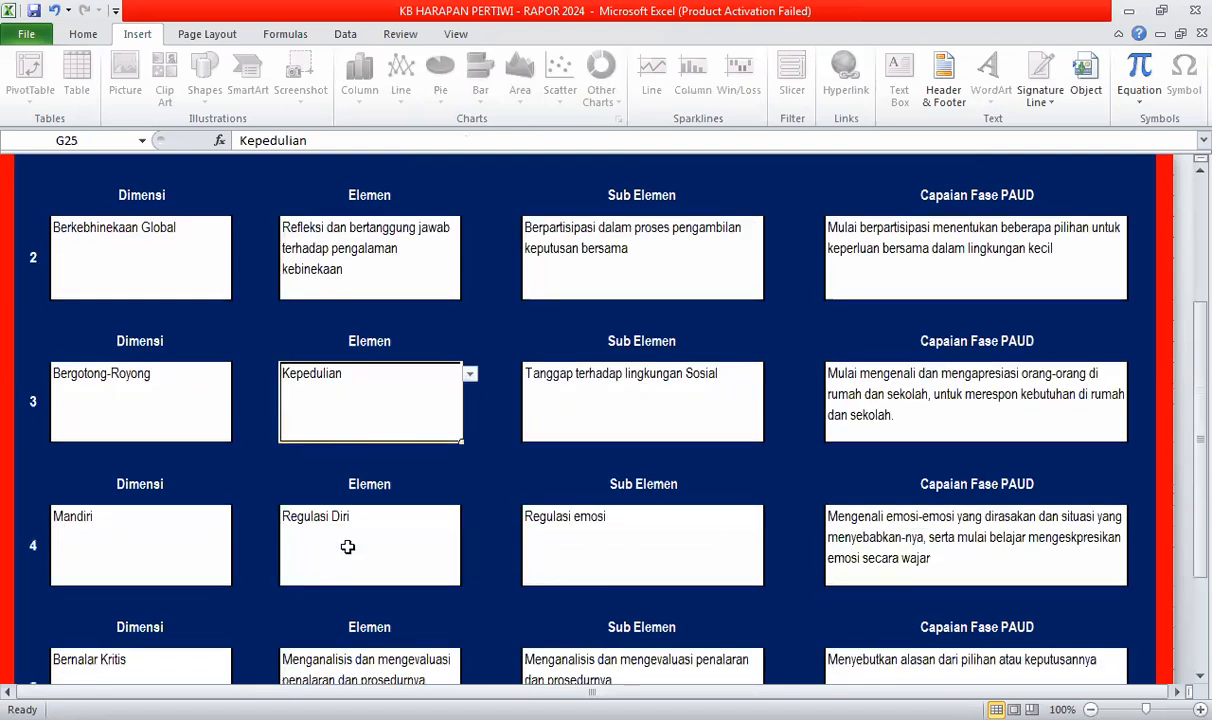
pyautogui.click(440, 540)
pyautogui.click(468, 519)
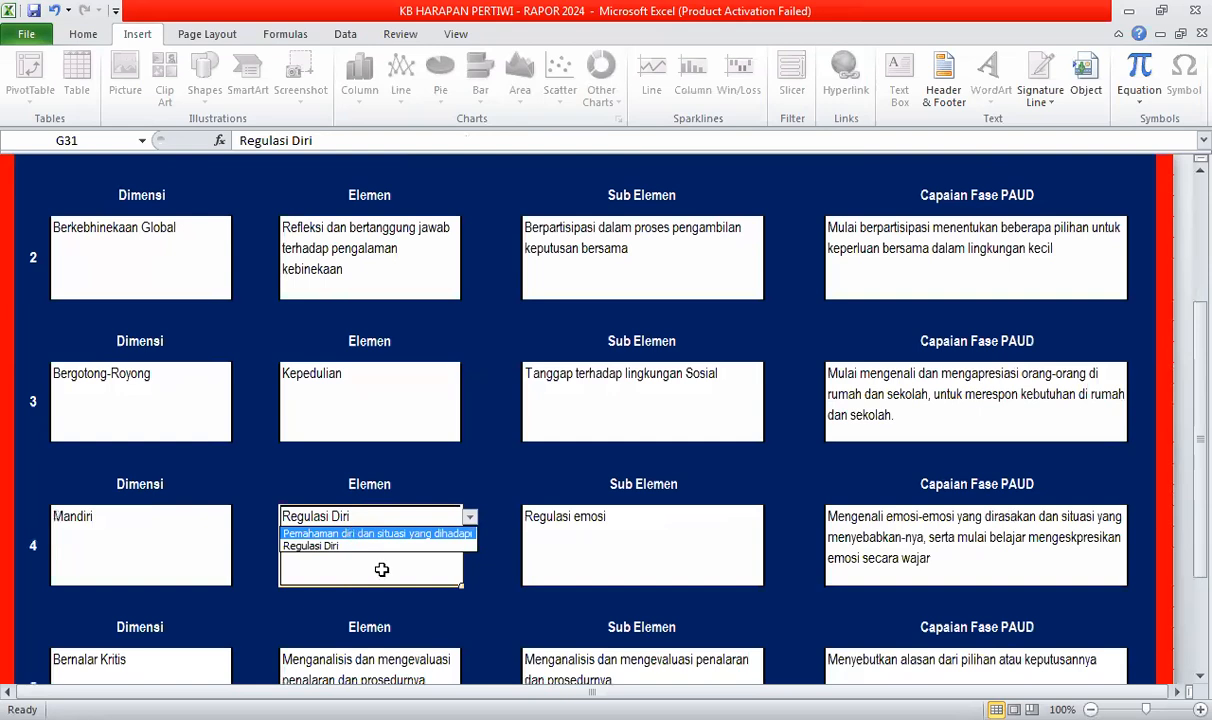
pyautogui.click(370, 534)
pyautogui.scroll(-2, 361, 539)
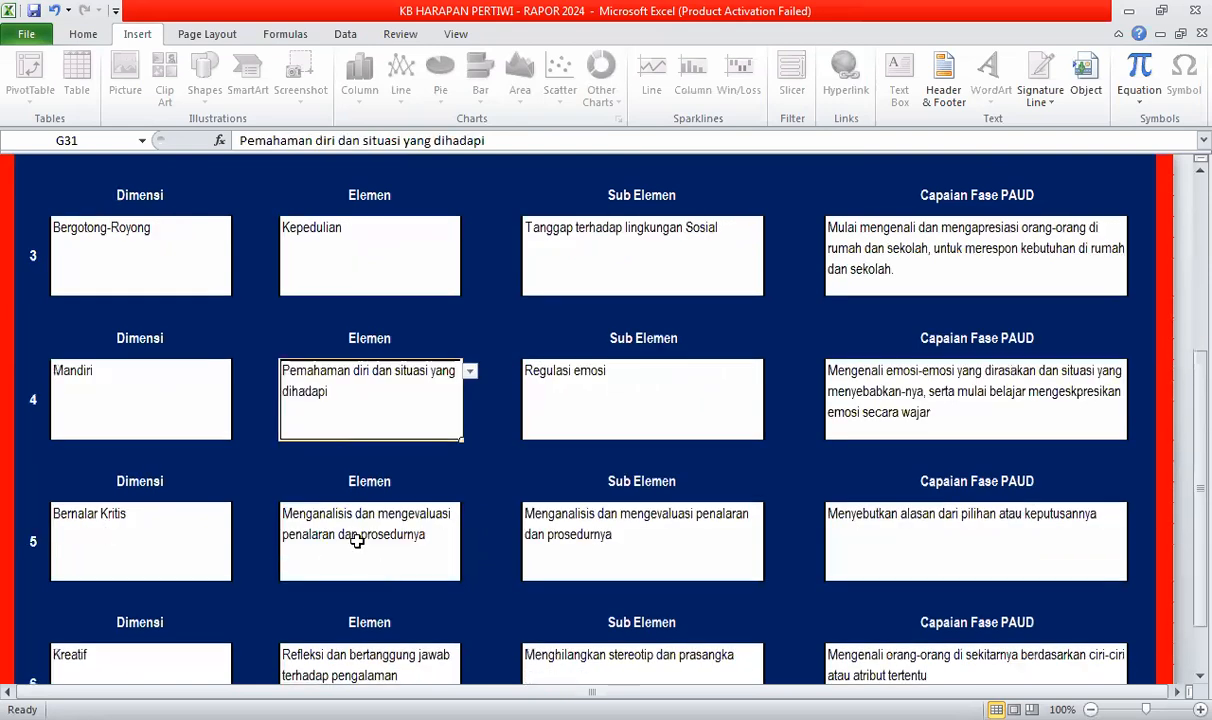
pyautogui.click(460, 524)
pyautogui.click(469, 514)
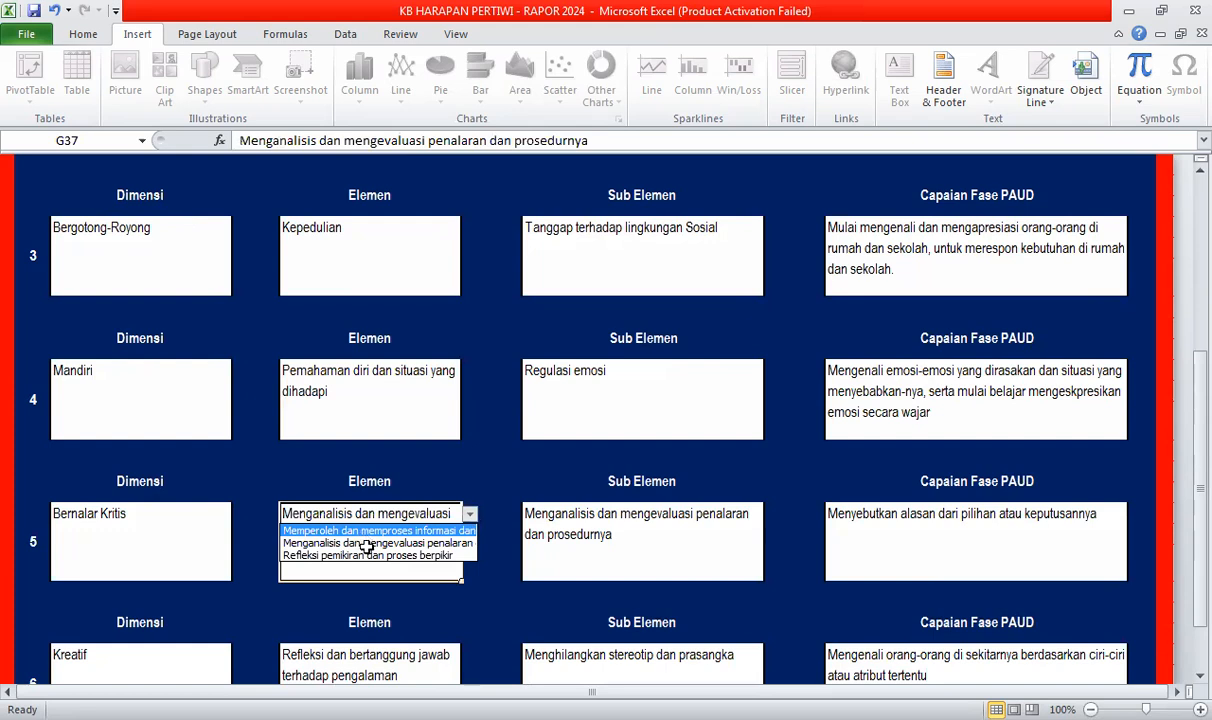
pyautogui.click(362, 531)
# - Set the Kreatif Elemen to 'Menghasilkan karya dan tindakan yang orisinal'
pyautogui.scroll(-2, 300, 540)
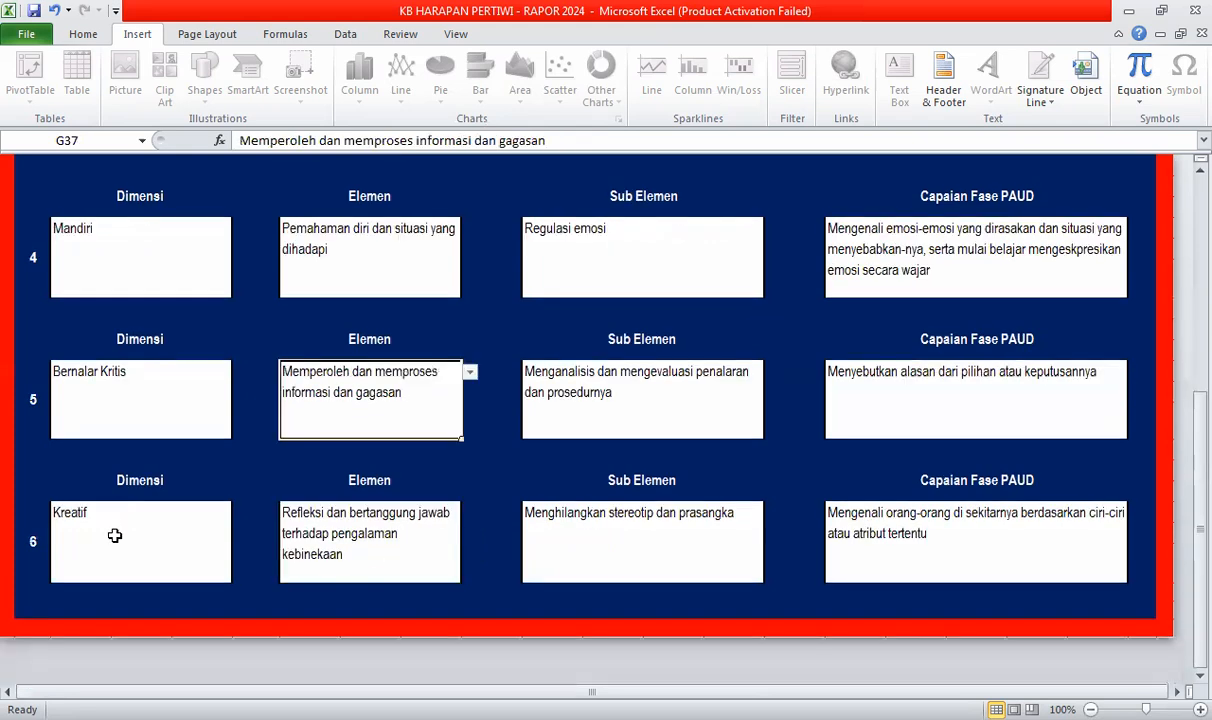
pyautogui.click(285, 535)
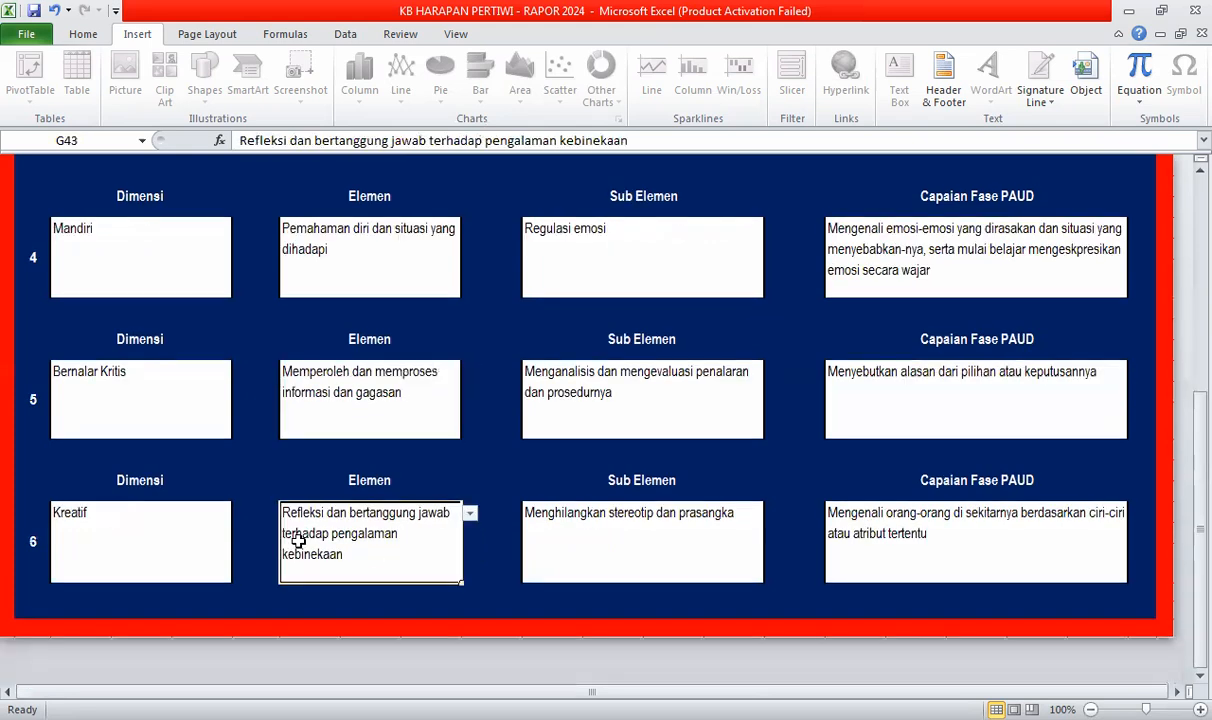
pyautogui.click(470, 516)
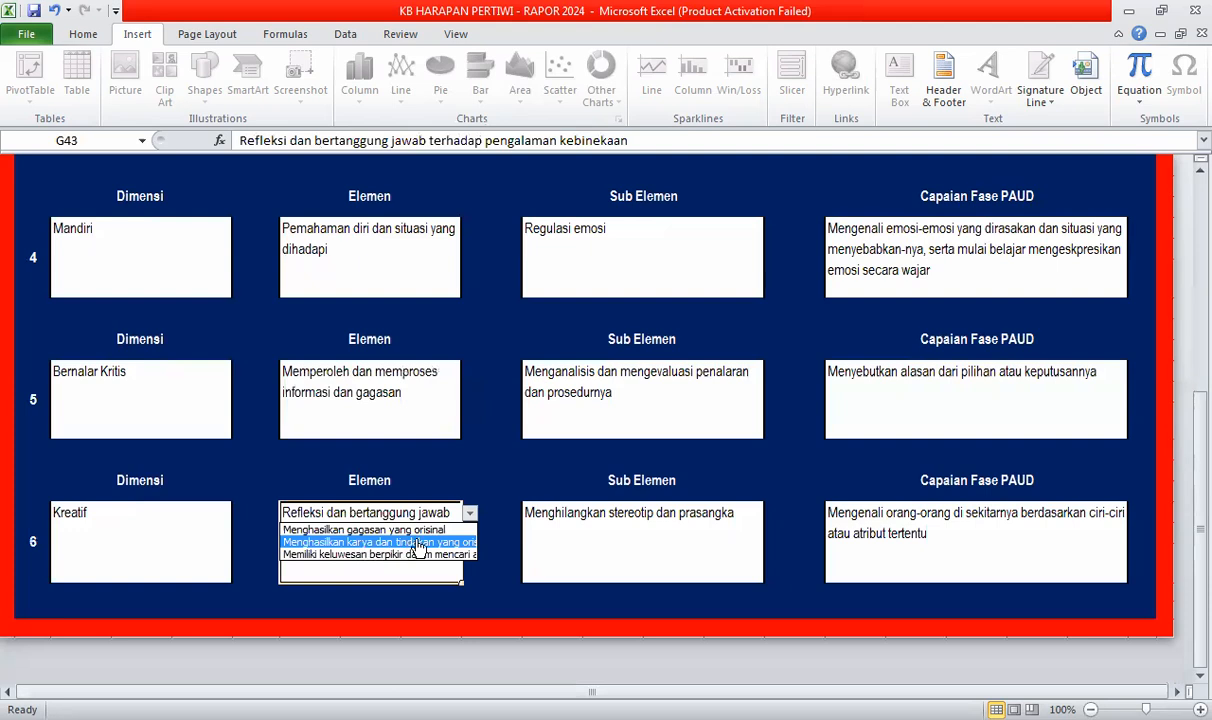
pyautogui.click(358, 543)
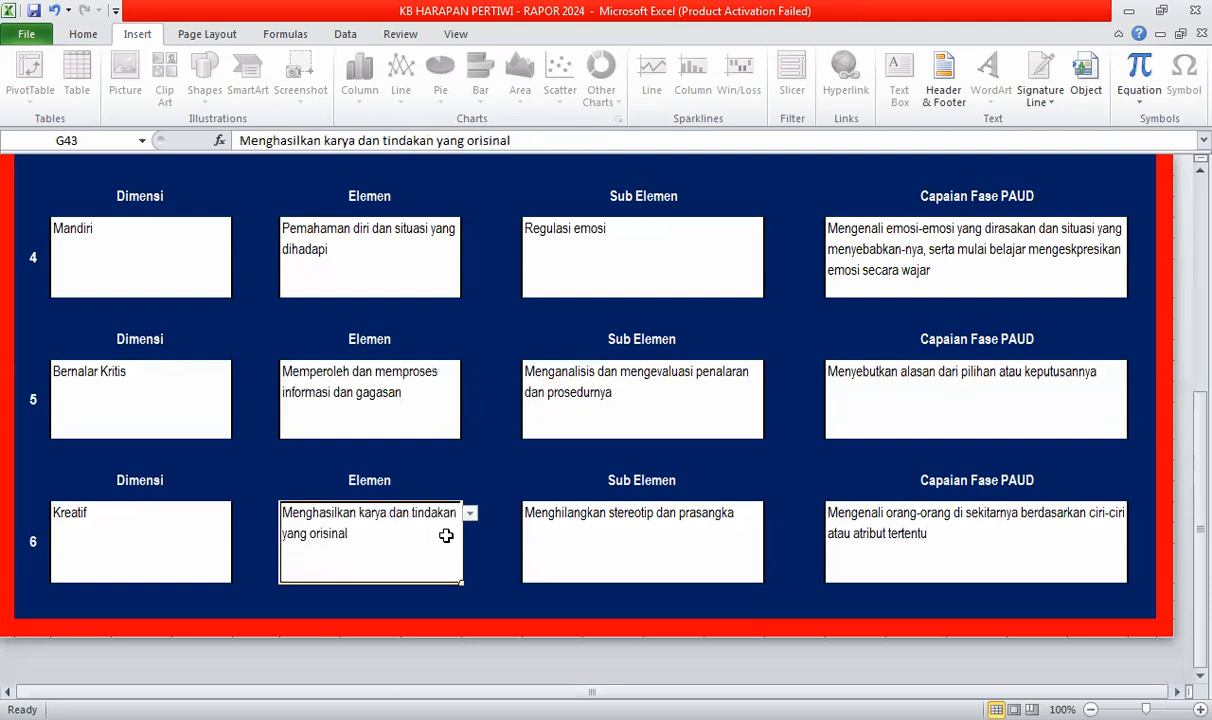
pyautogui.scroll(5, 446, 536)
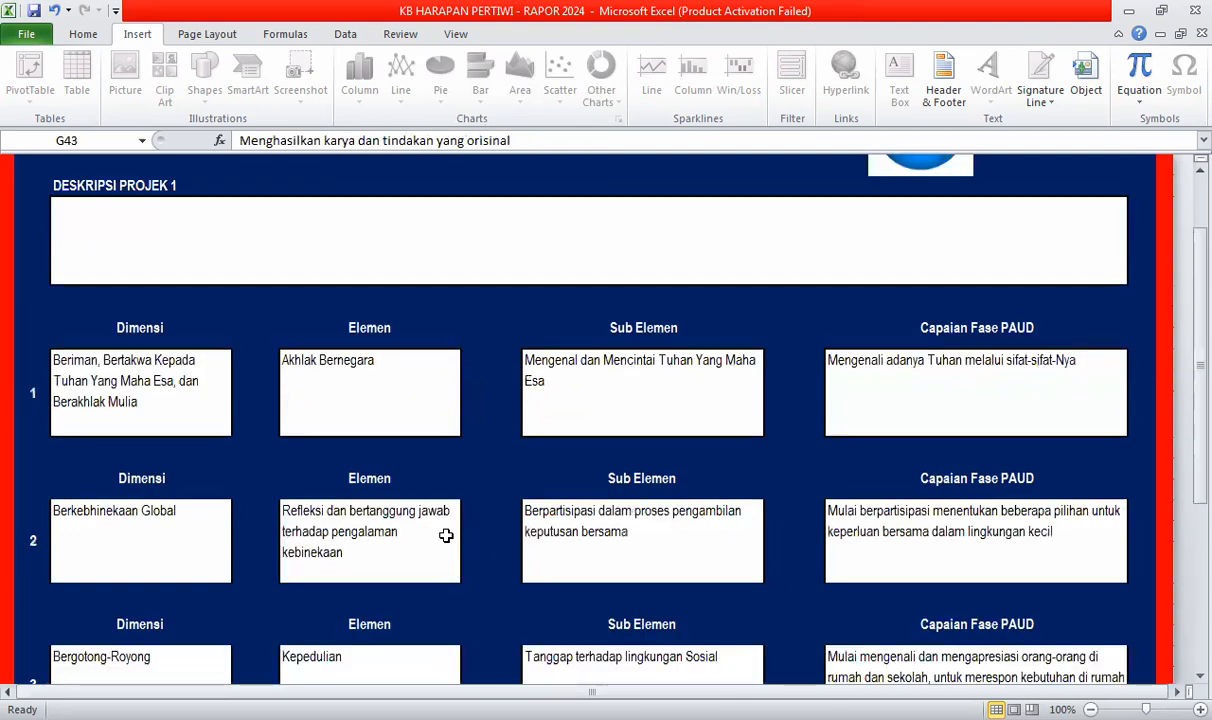
pyautogui.scroll(1, 611, 509)
# - Set dimension 1's Sub Elemen to 'Melaksanakan Hak dan Kewajiban sebagai Warga Negara Indonesia'
pyautogui.click(705, 524)
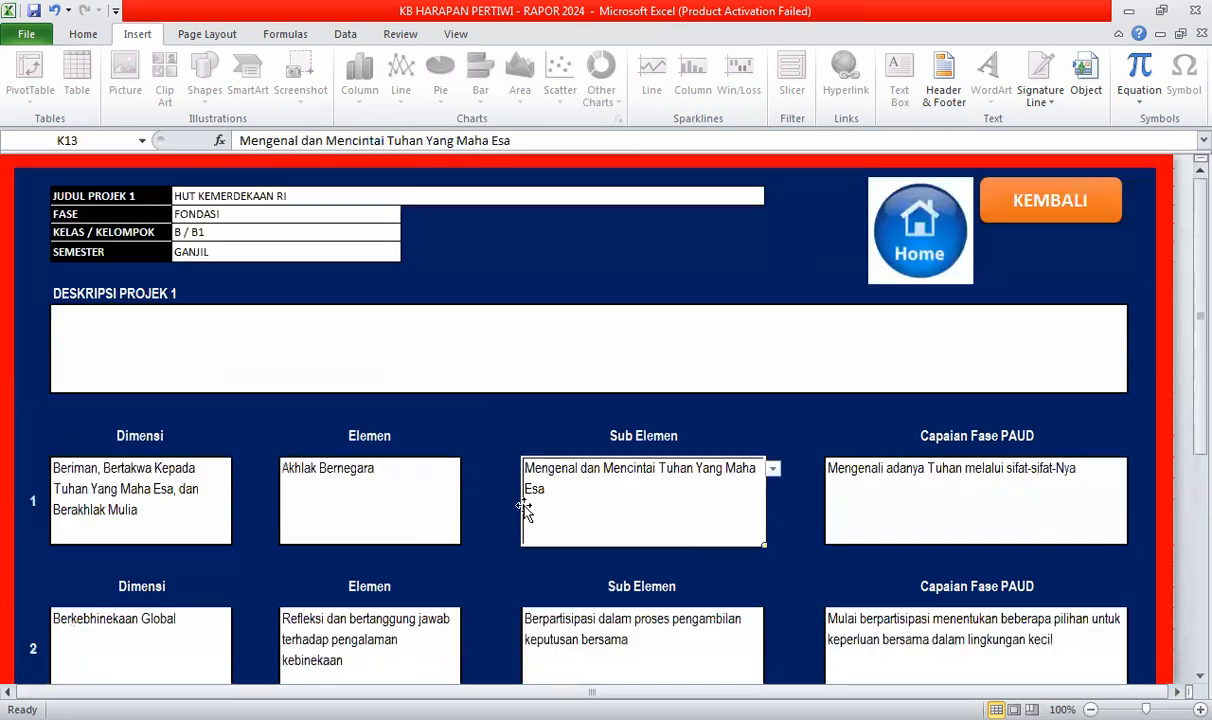
pyautogui.click(775, 470)
pyautogui.click(712, 483)
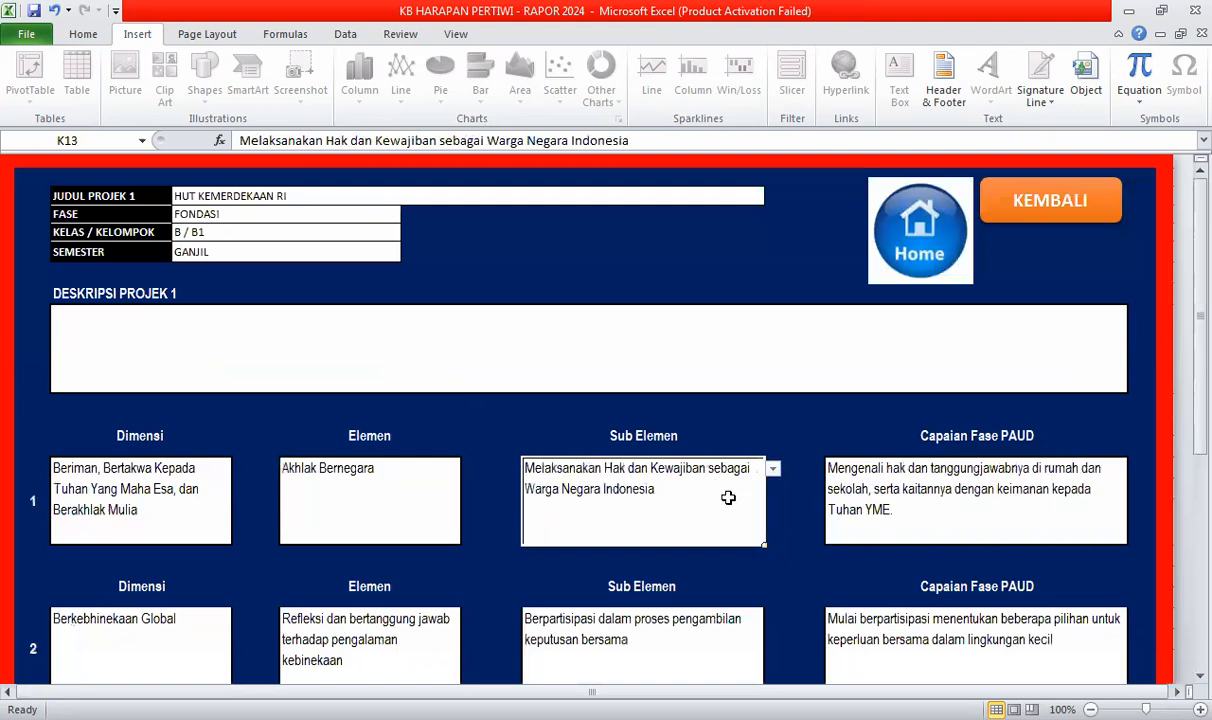
pyautogui.click(925, 482)
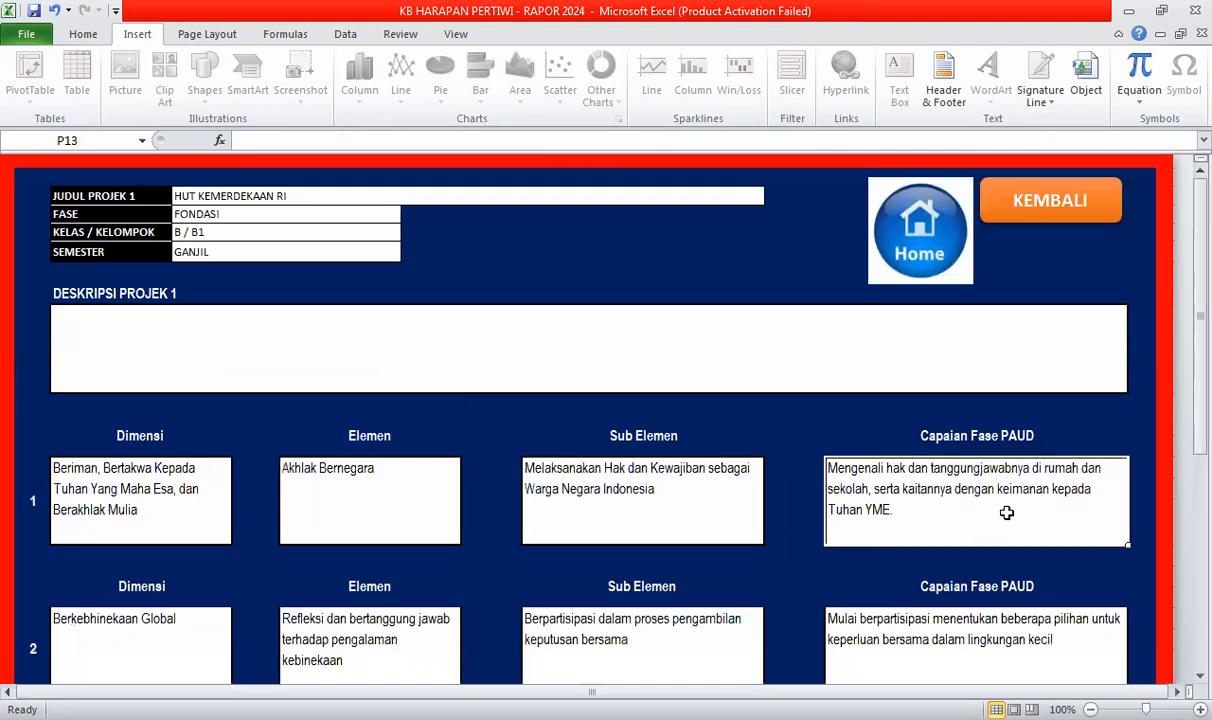
pyautogui.scroll(-1, 800, 565)
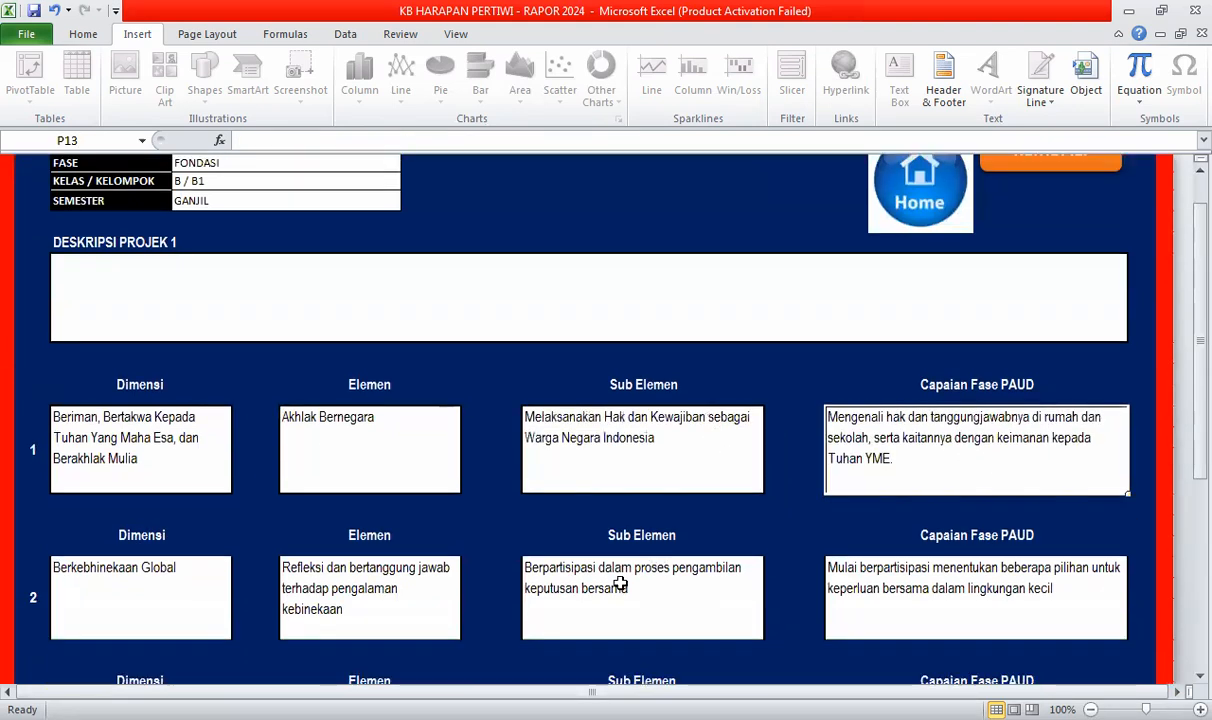
# - Set dimension 2's Sub Elemen to 'Refleksi terhadap pengalaman kebinekaan' and check its PAUD text
pyautogui.click(667, 585)
pyautogui.scroll(-1, 723, 402)
pyautogui.scroll(-2, 777, 420)
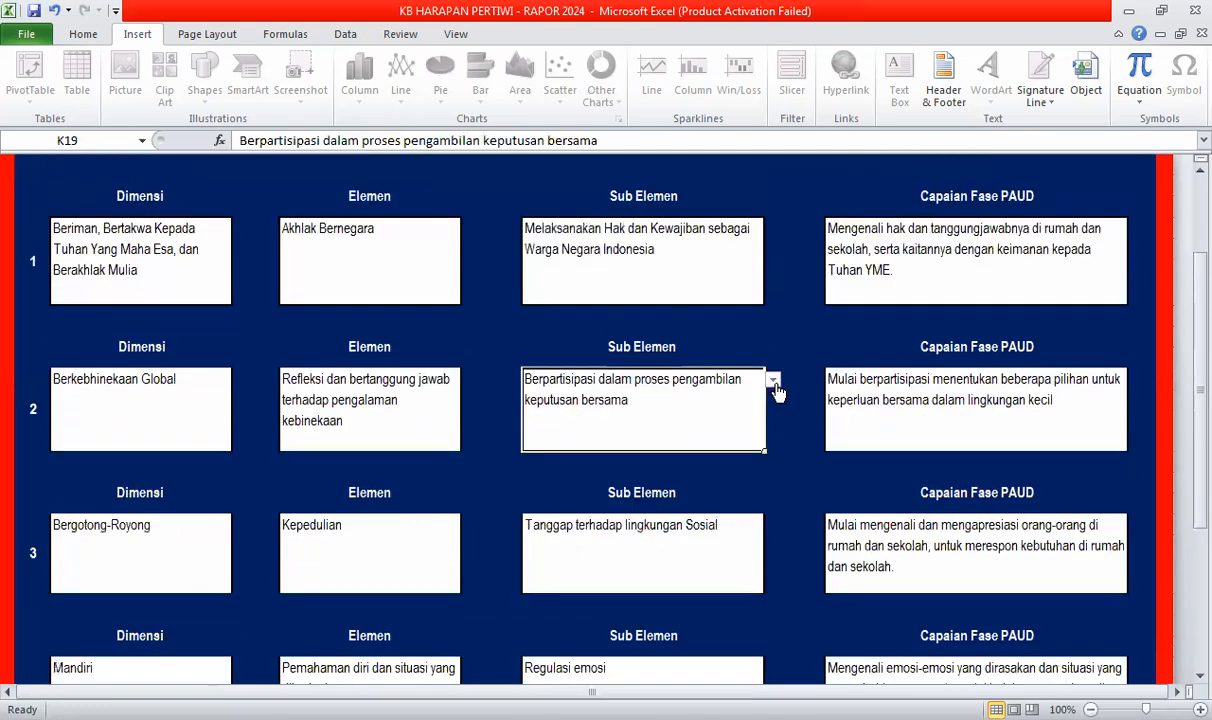
pyautogui.hotkey('alt', 'Down')
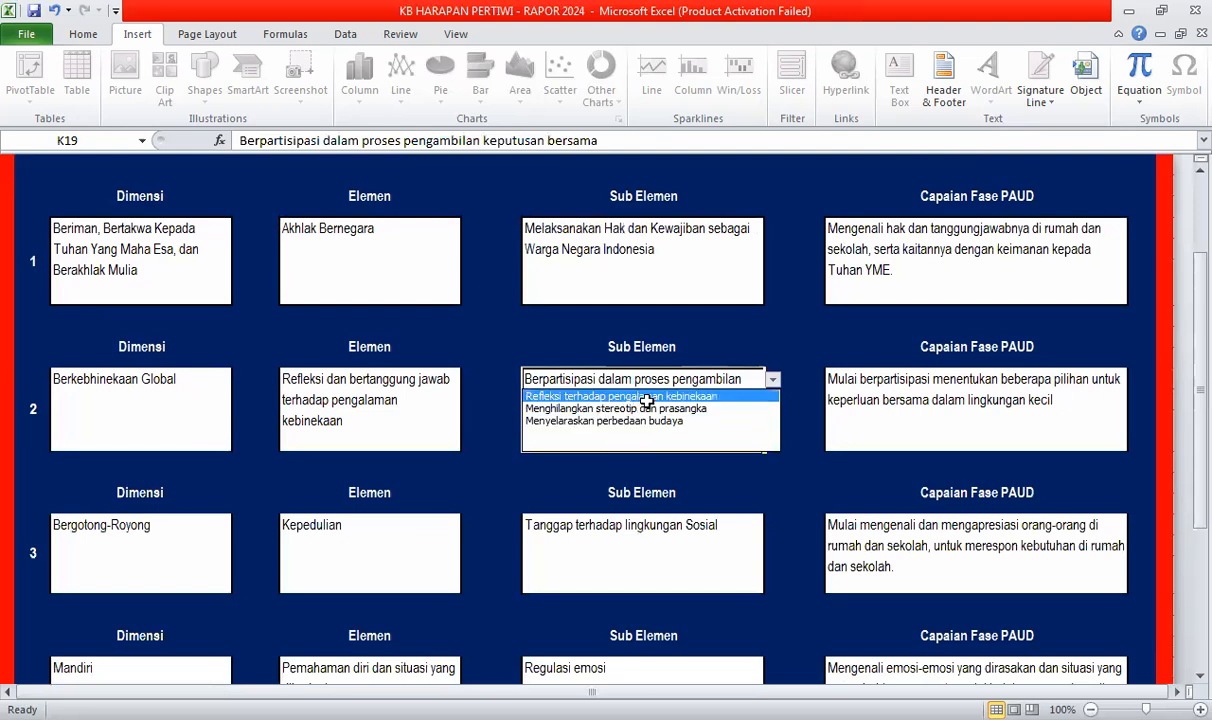
pyautogui.press('Return')
pyautogui.click(911, 430)
pyautogui.scroll(-1, 914, 530)
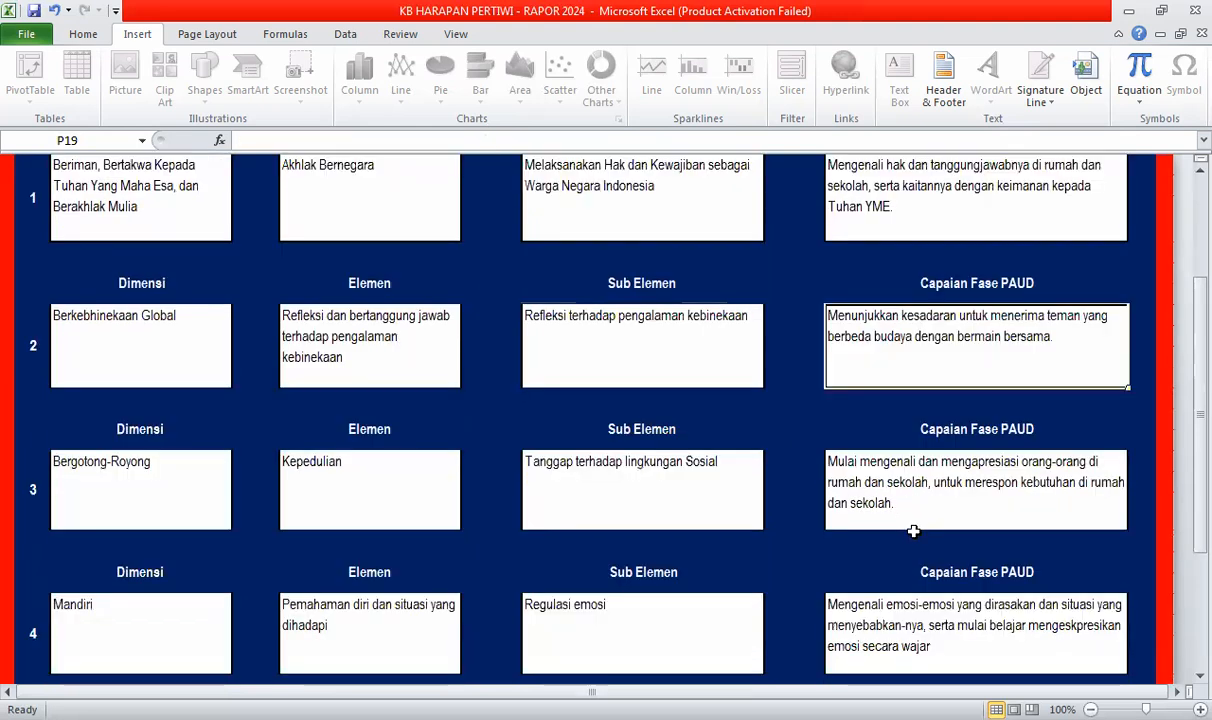
pyautogui.scroll(-2, 918, 543)
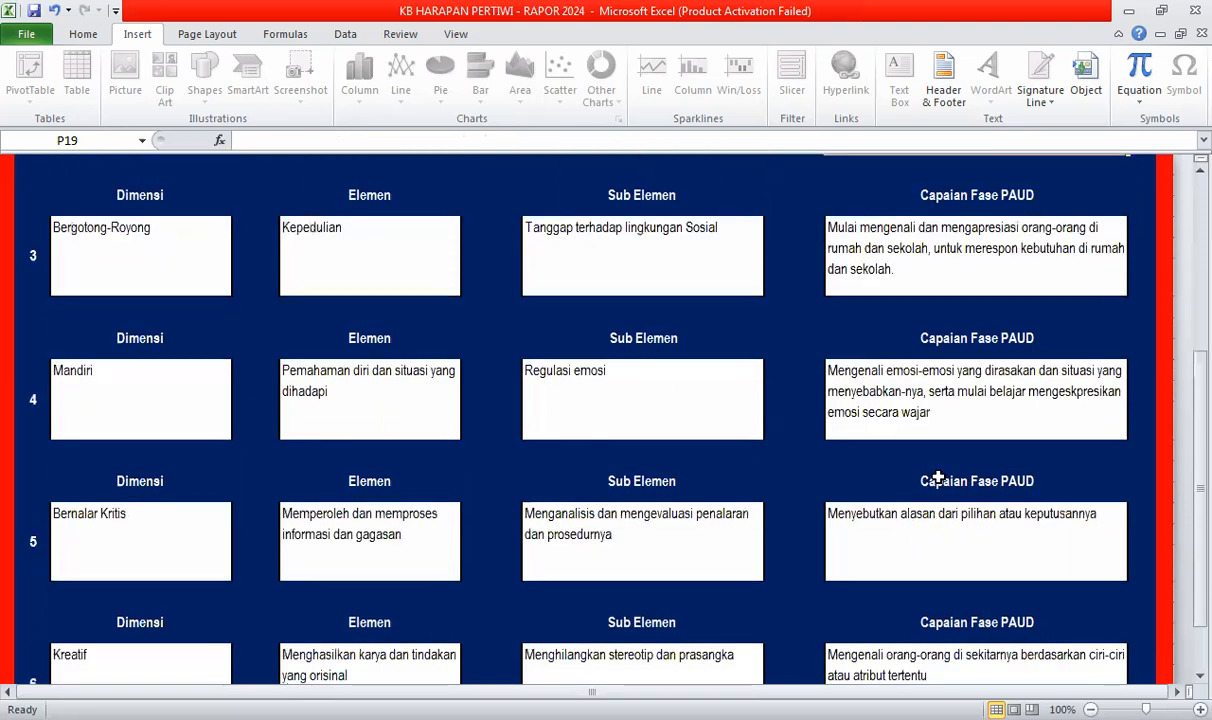
pyautogui.scroll(3, 880, 538)
pyautogui.scroll(2, 875, 541)
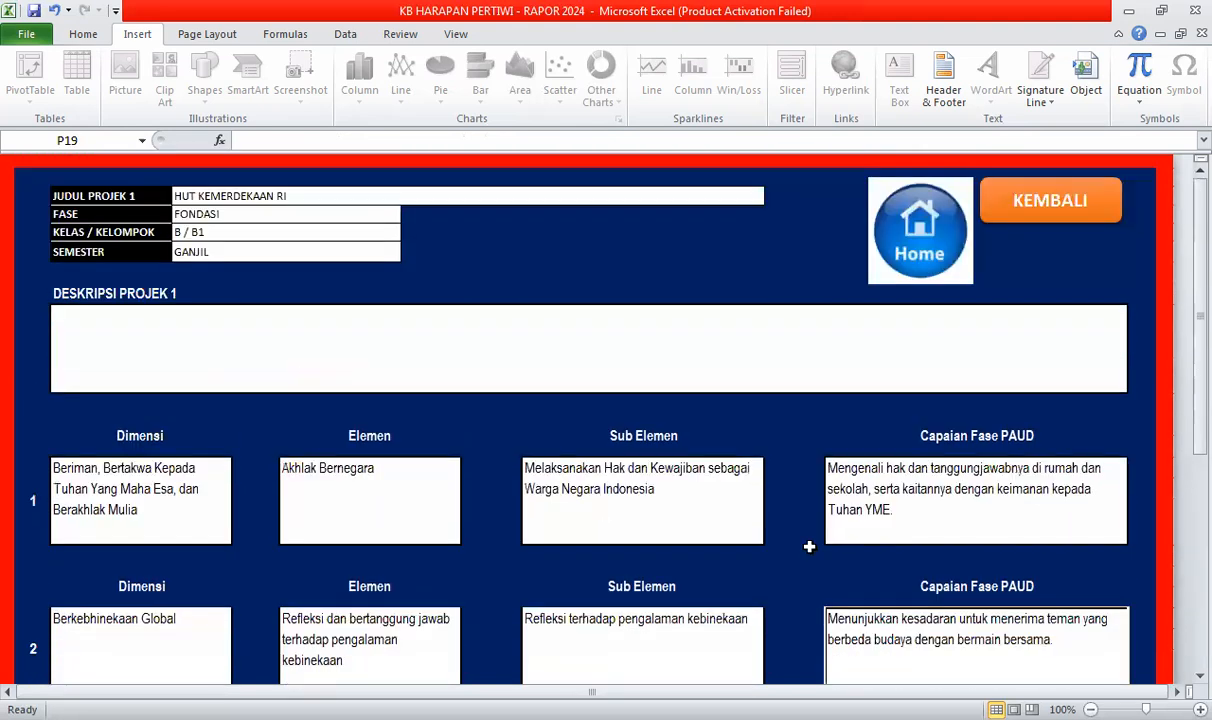
# - Return via KEMBALI to open PENILAIAN 1 and review its six dimension achievement descriptions
pyautogui.click(1048, 215)
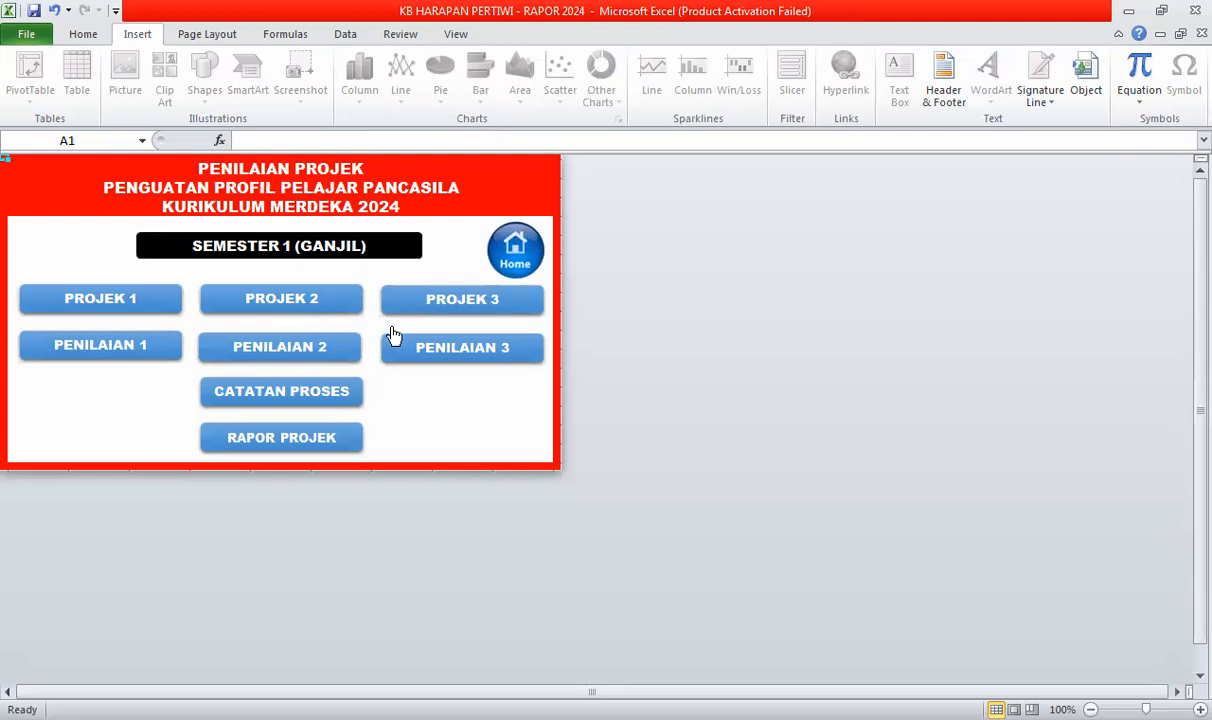
pyautogui.click(118, 348)
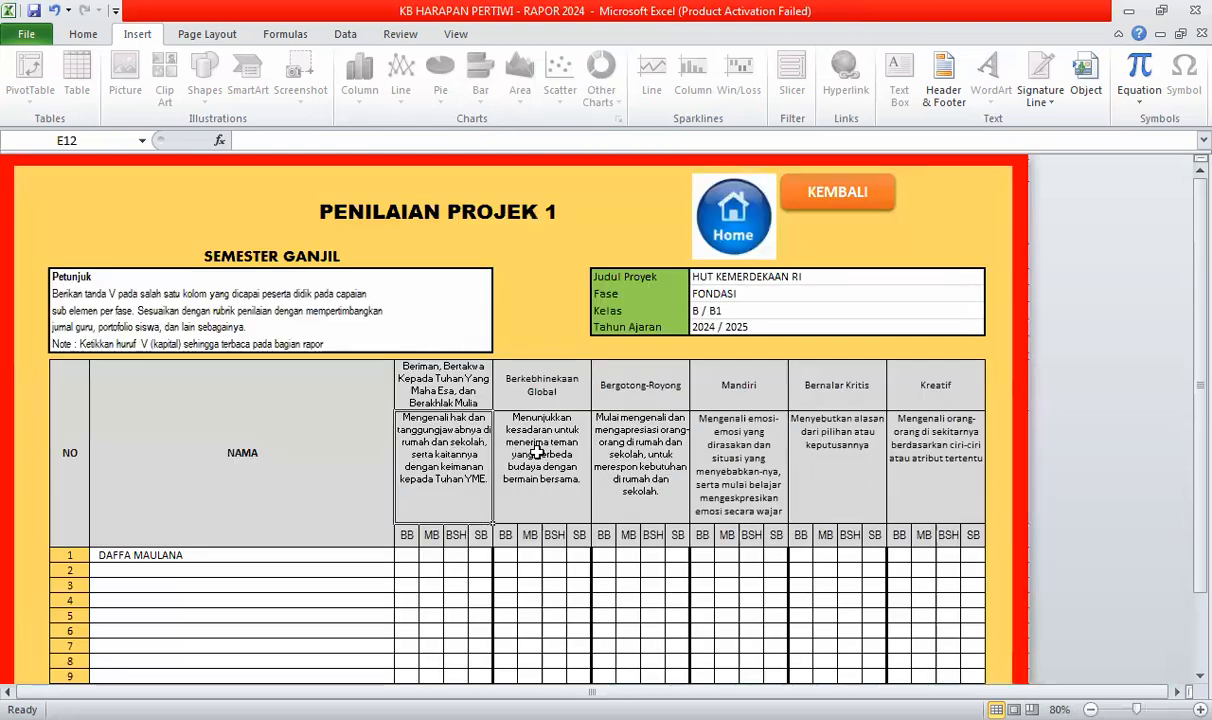
pyautogui.click(633, 437)
pyautogui.click(825, 463)
pyautogui.click(911, 467)
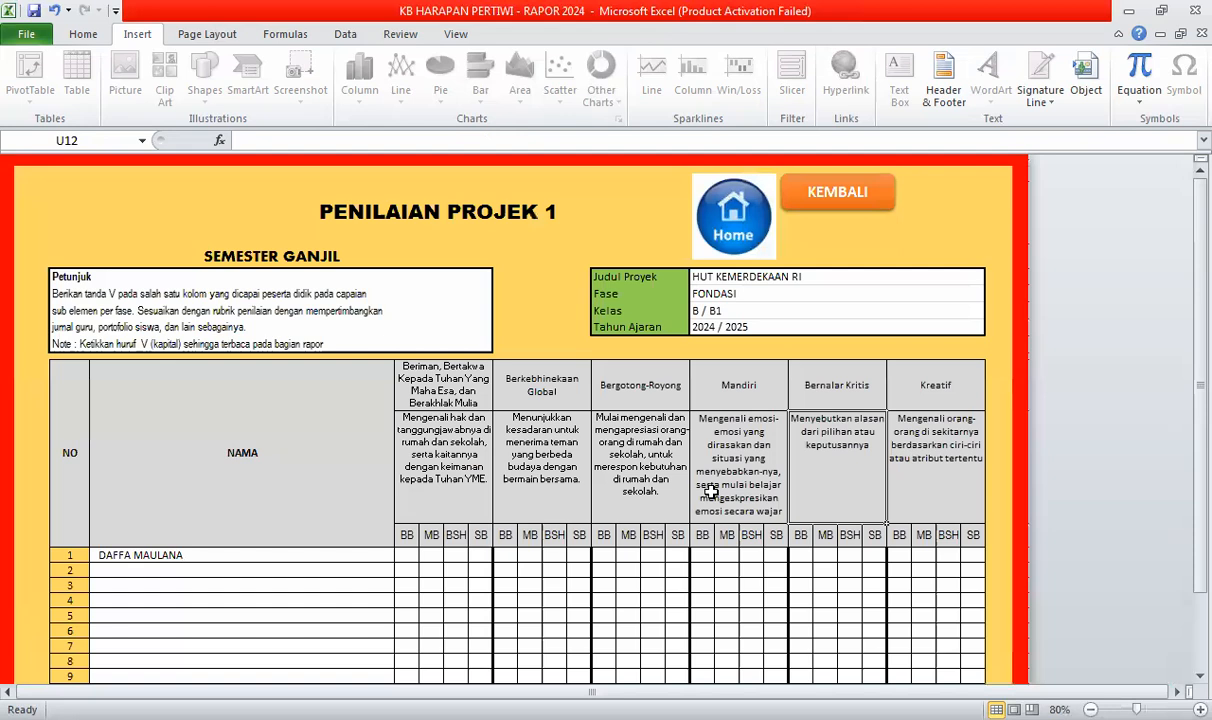
pyautogui.scroll(-1, 420, 498)
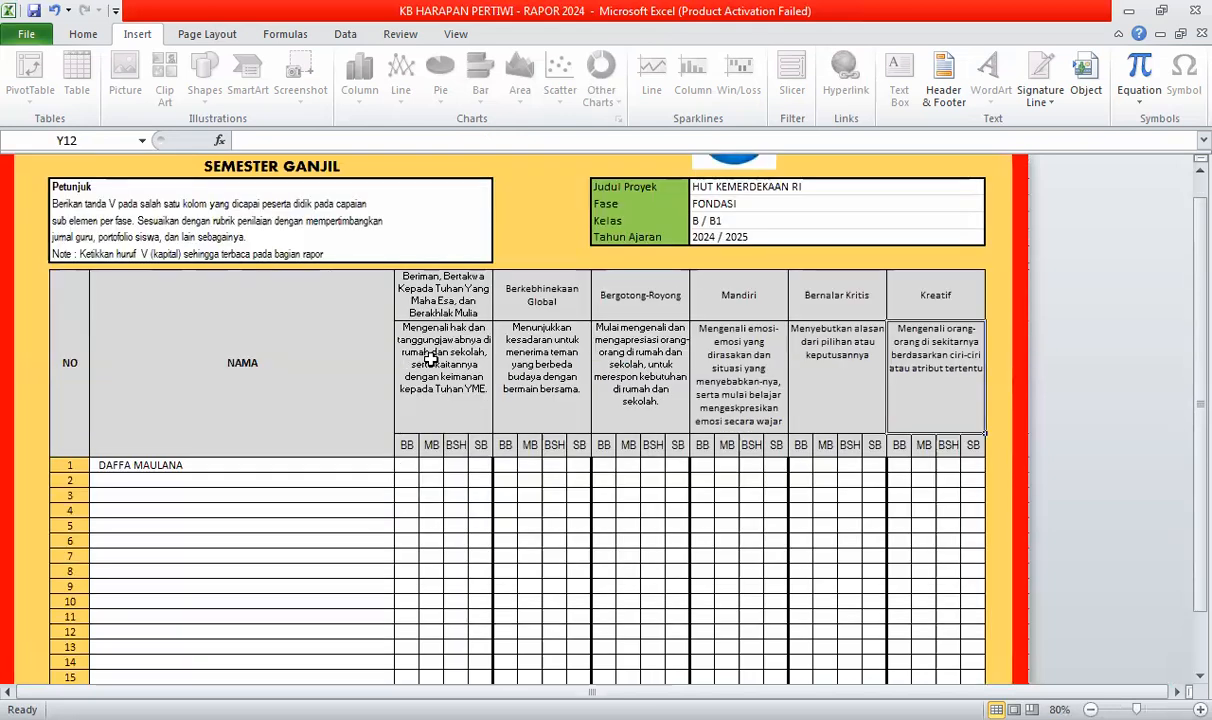
pyautogui.click(438, 429)
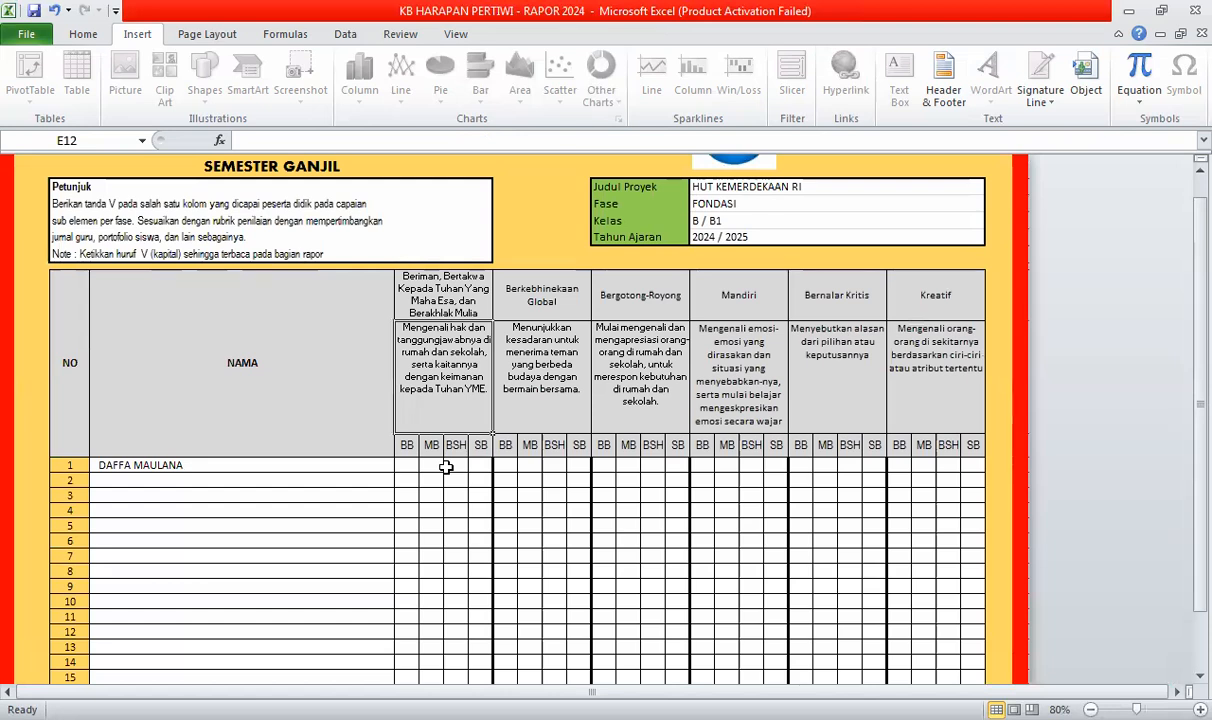
# - Mark V for the first pupil: BSH Beriman and Mandiri, SB Berkebhinekaan Global and Bernalar Kritis, MB Bergotong-Royong
pyautogui.click(451, 466)
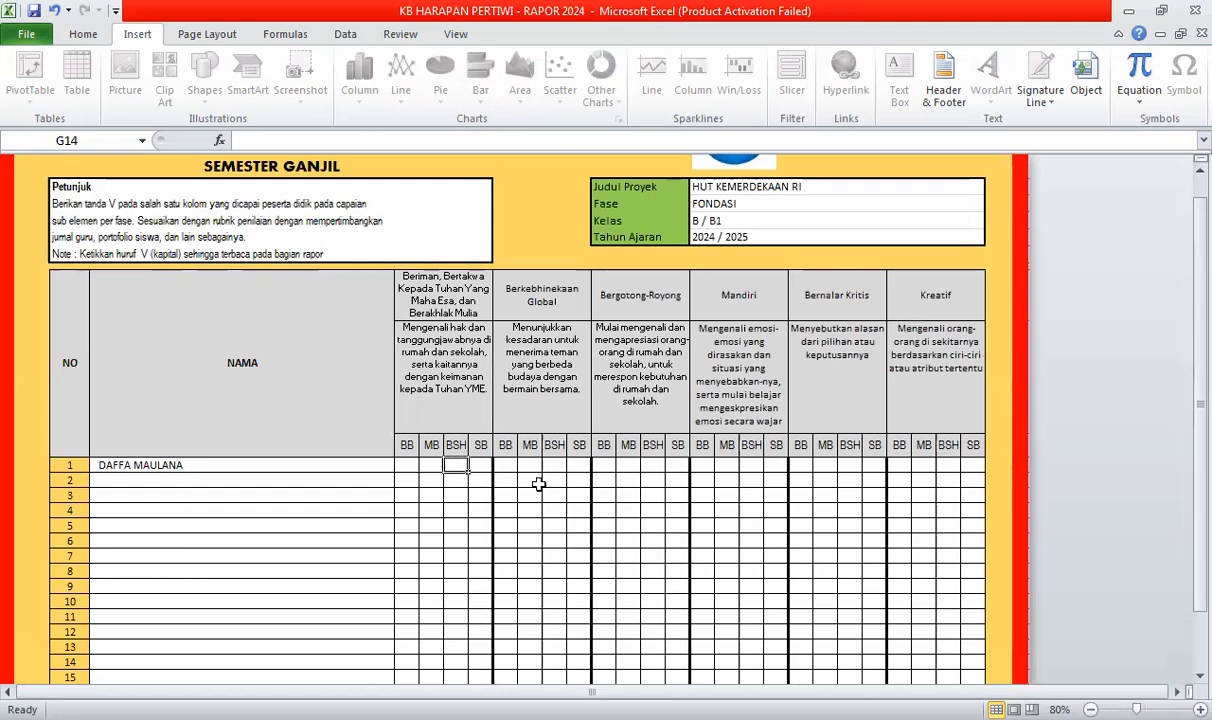
pyautogui.write('V')
pyautogui.click(579, 465)
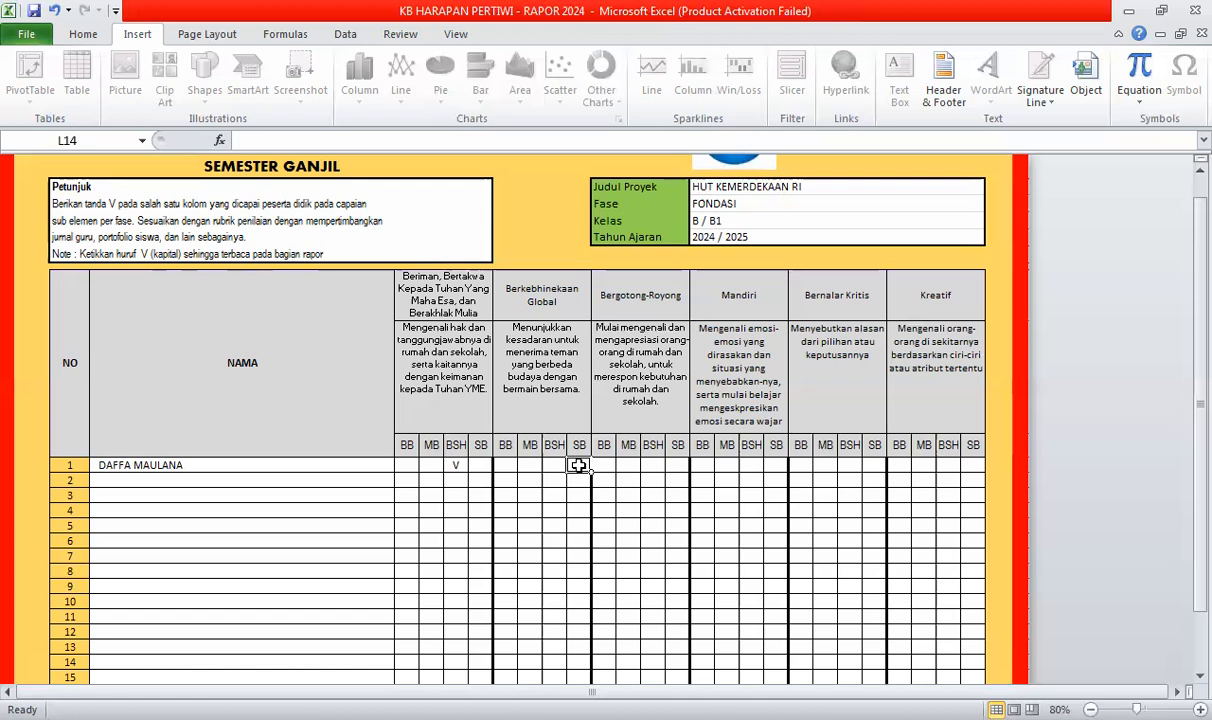
pyautogui.write('V')
pyautogui.click(628, 465)
pyautogui.write('V')
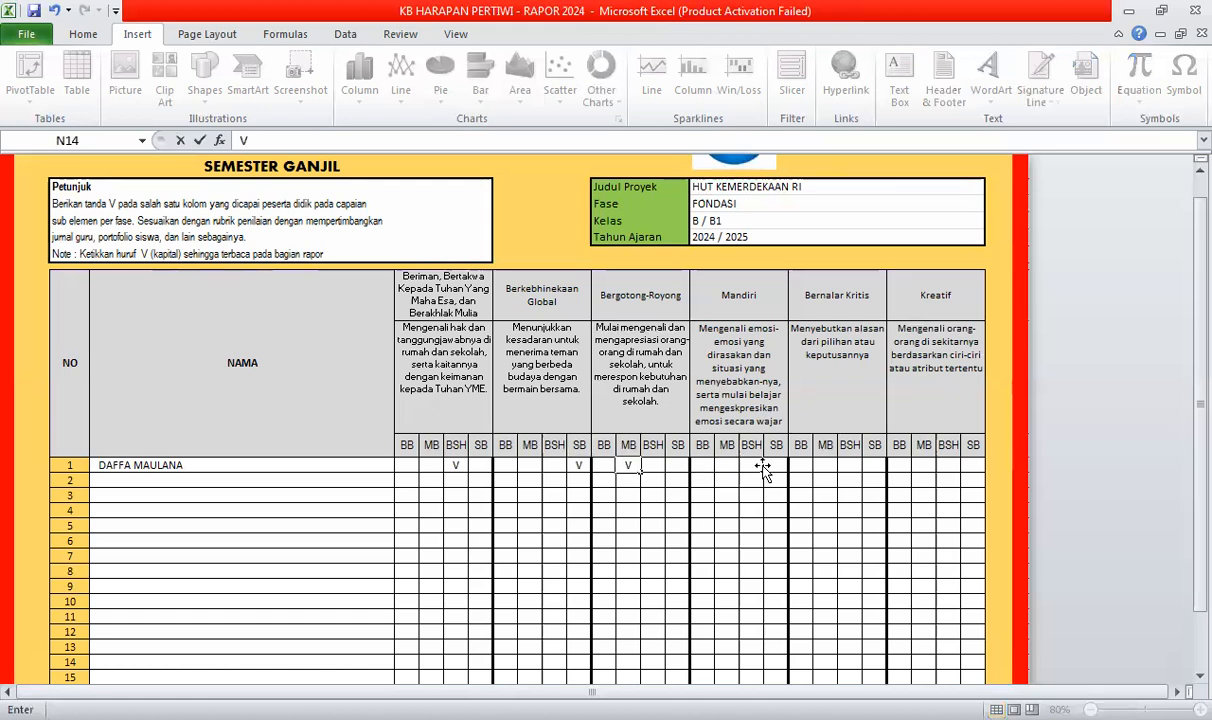
pyautogui.click(752, 466)
pyautogui.write('V')
pyautogui.click(875, 465)
pyautogui.write('V')
pyautogui.click(930, 525)
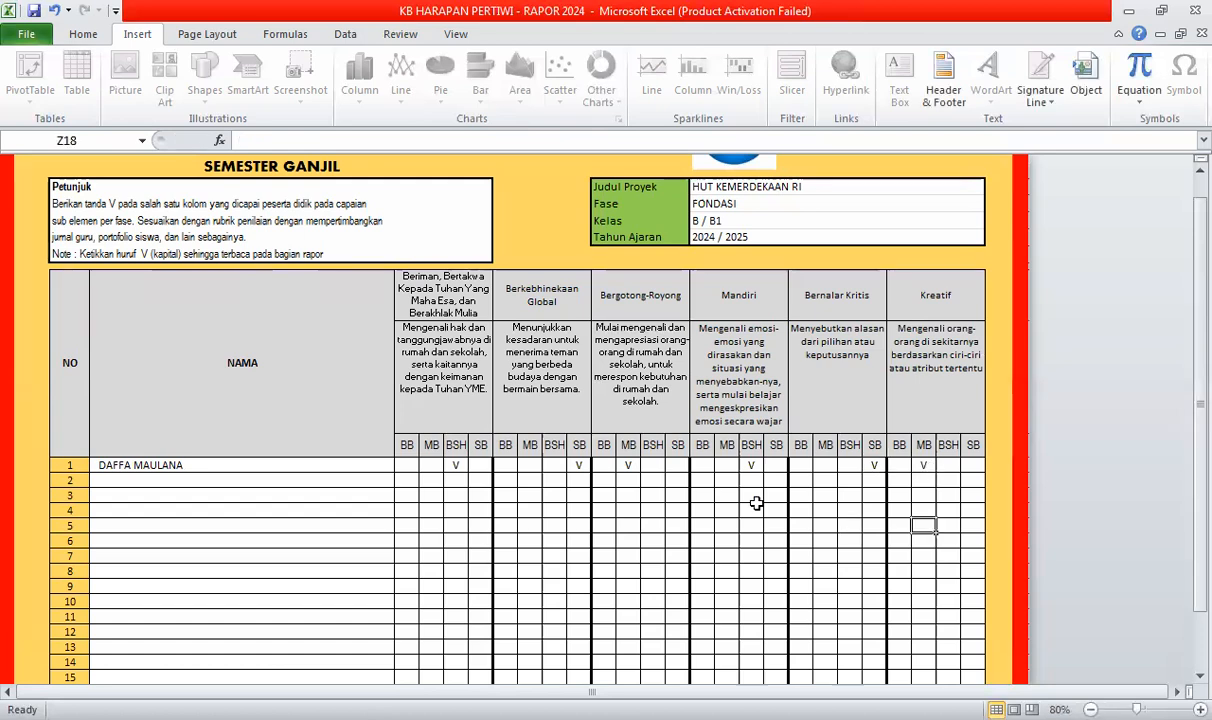
pyautogui.scroll(-2, 745, 495)
pyautogui.scroll(3, 747, 488)
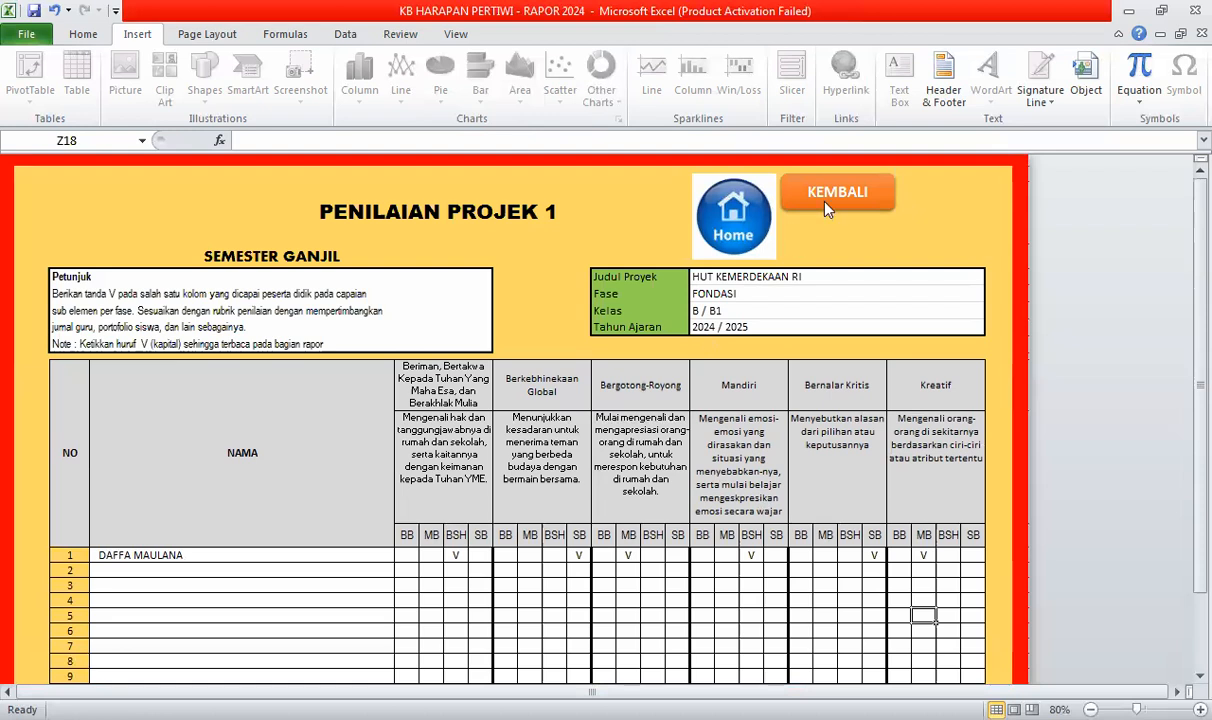
# - Open the CATATAN PROSES sheet and review the first pupil's Projek 1 note in E10
pyautogui.click(456, 316)
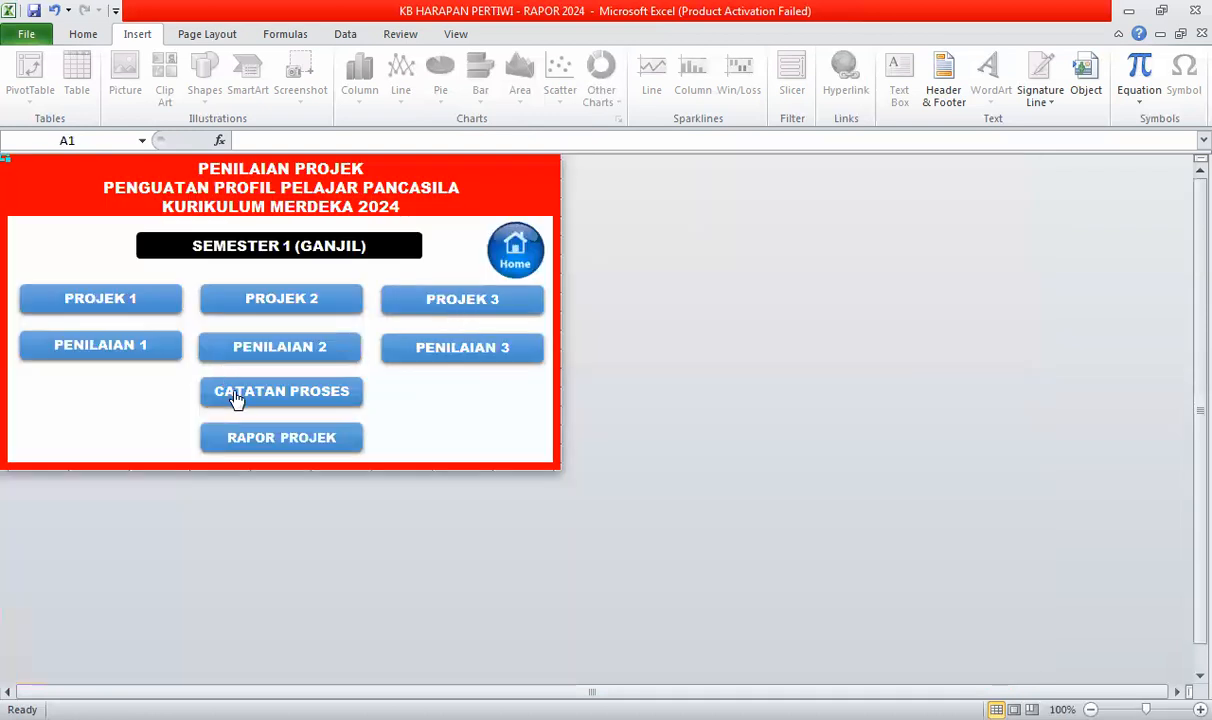
pyautogui.click(250, 398)
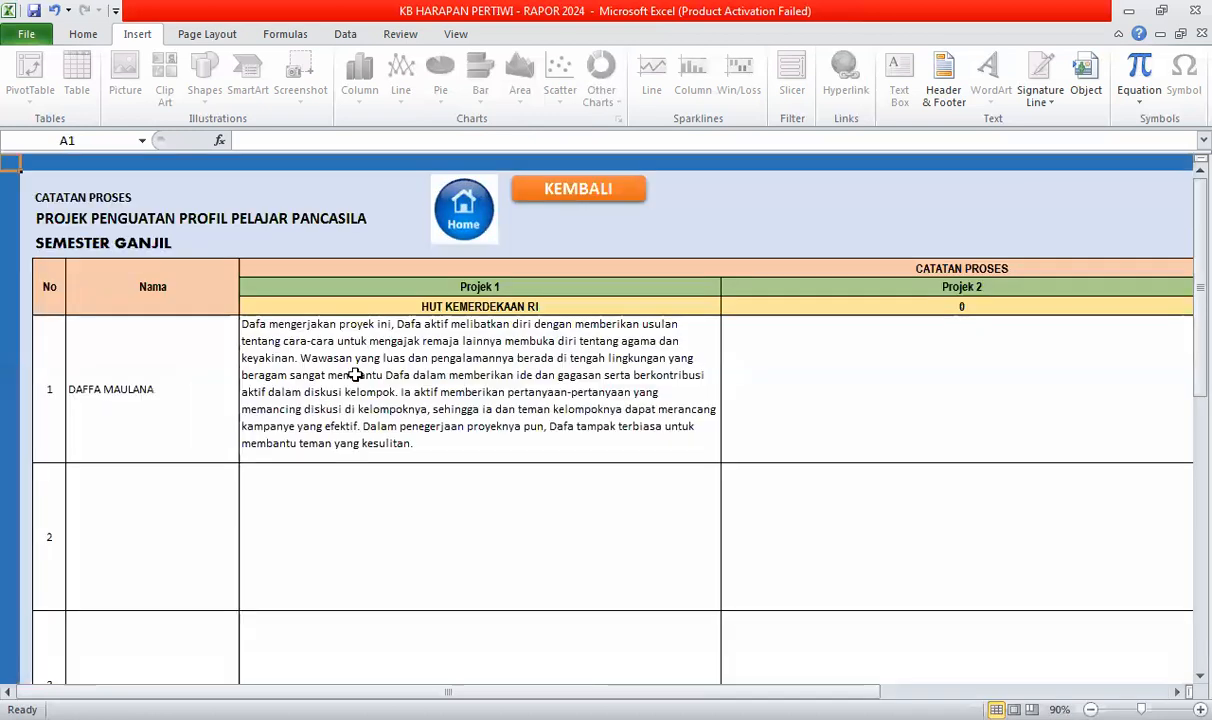
pyautogui.click(437, 426)
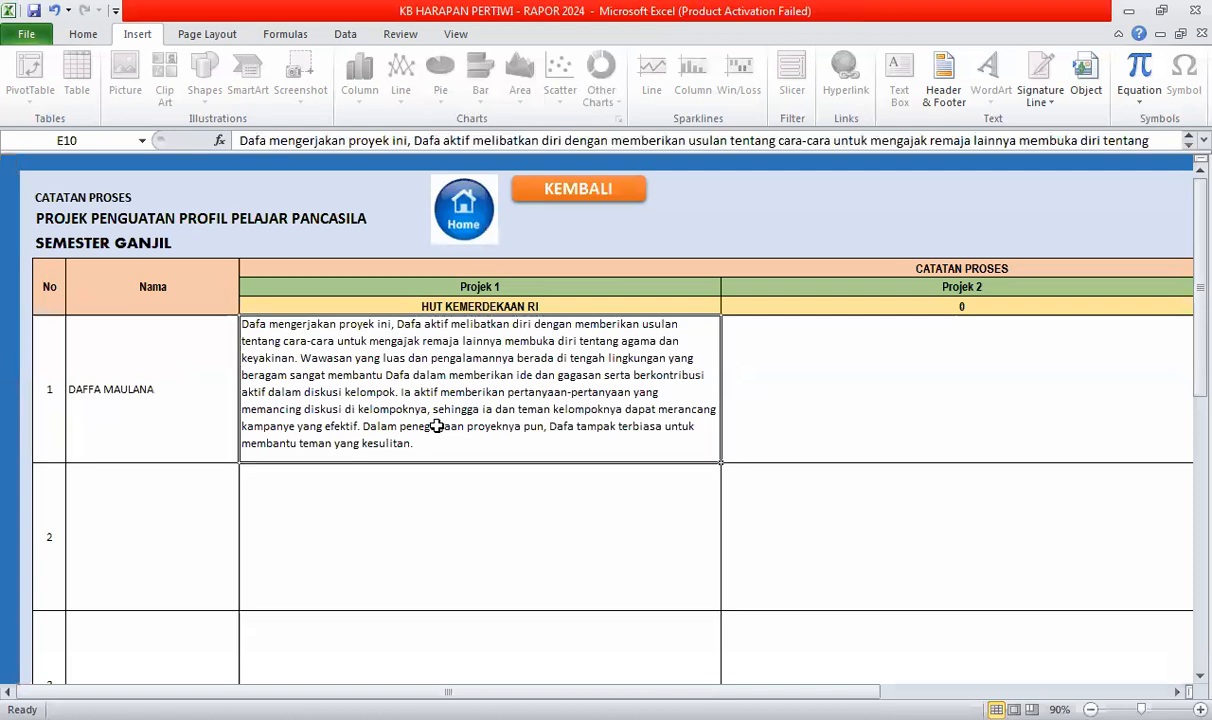
pyautogui.click(499, 307)
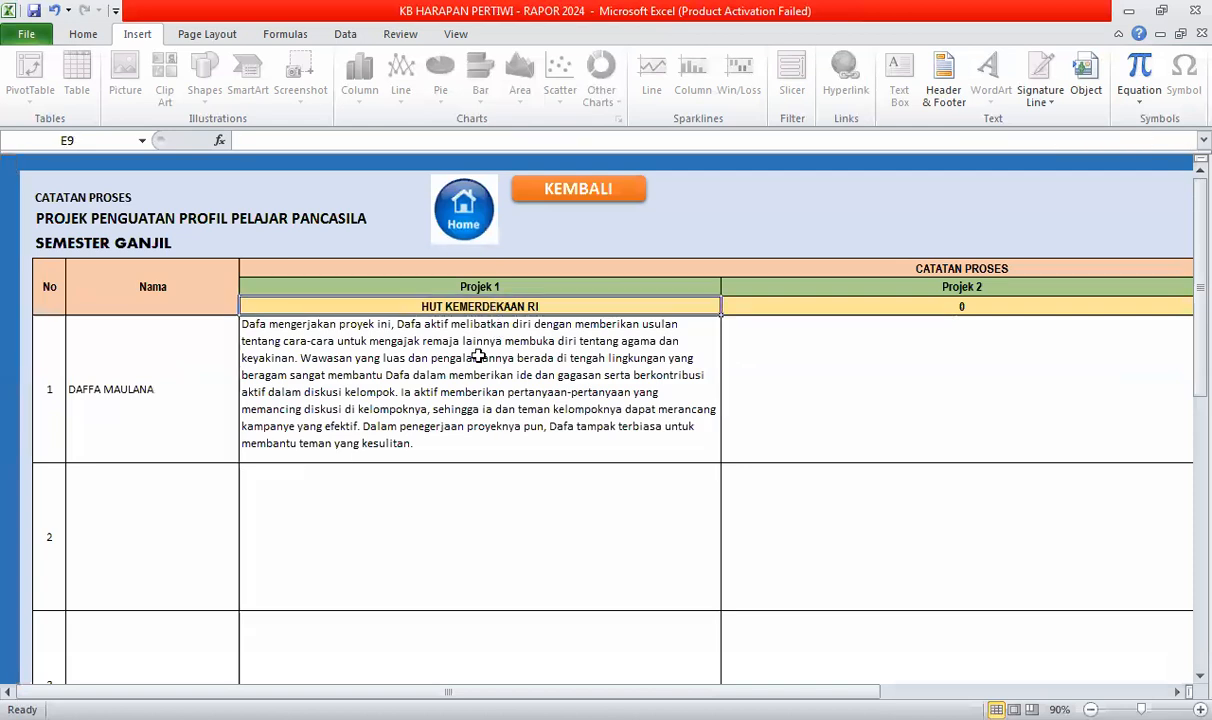
pyautogui.click(479, 356)
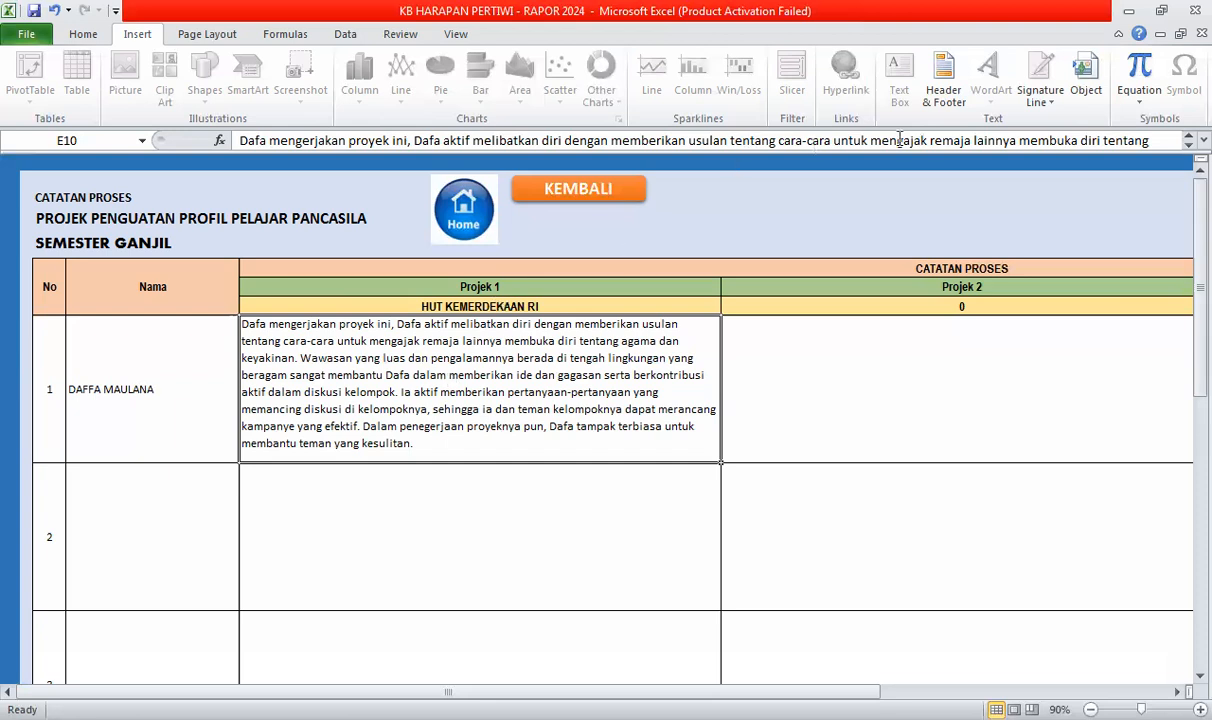
# - In the formula bar, replace 'remaja' with 'teman-temannya' in the E10 process note and commit
pyautogui.click(931, 140)
pyautogui.keyDown('shift'); pyautogui.click(970, 141); pyautogui.keyUp('shift')
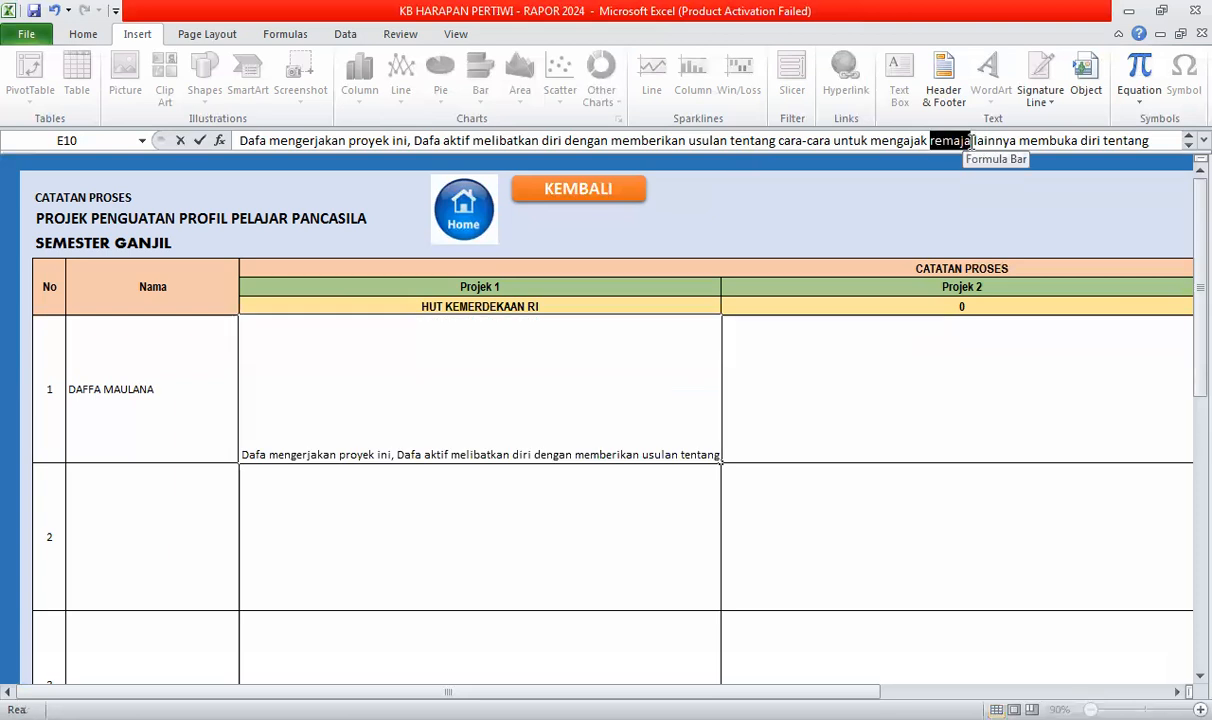
pyautogui.write('T')
pyautogui.press('BackSpace')
pyautogui.write('t')
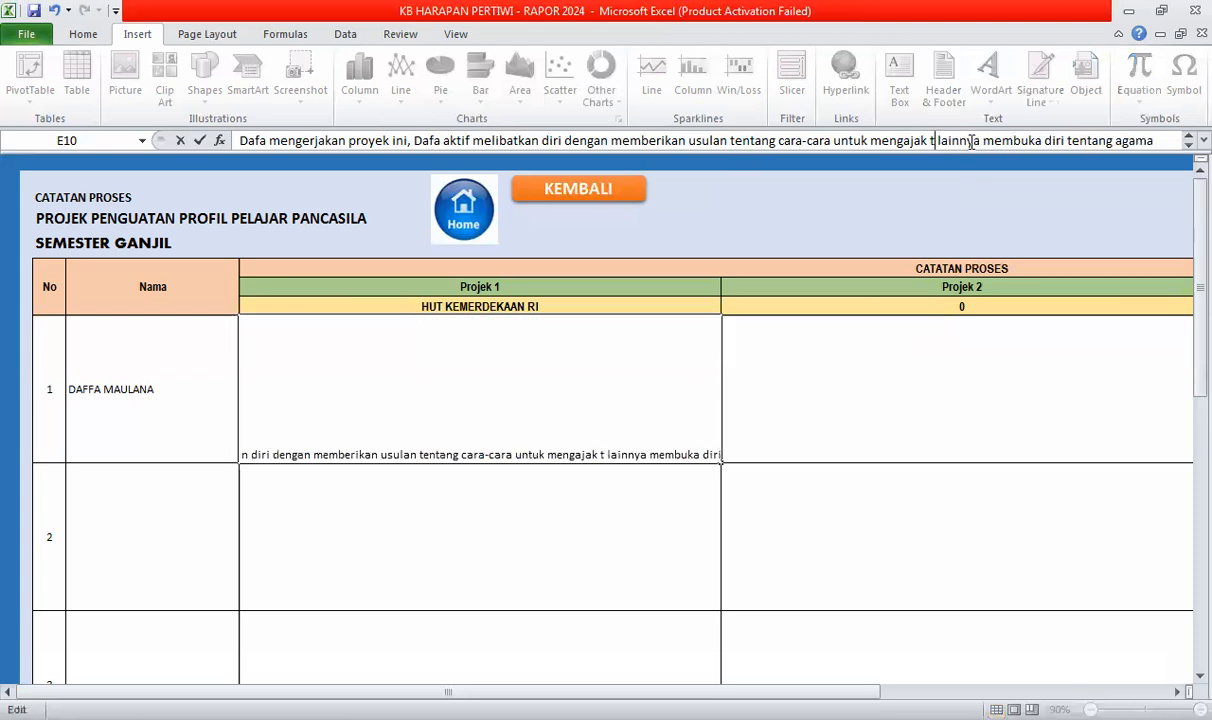
pyautogui.write('eman-')
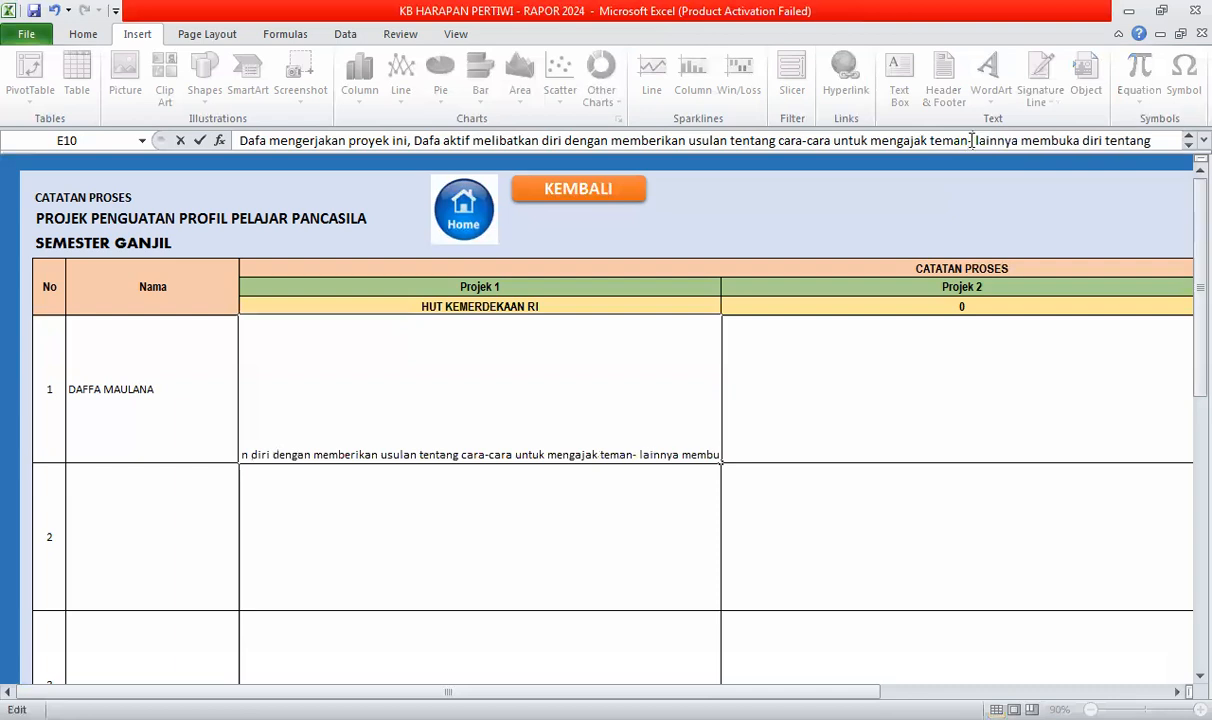
pyautogui.write('temann')
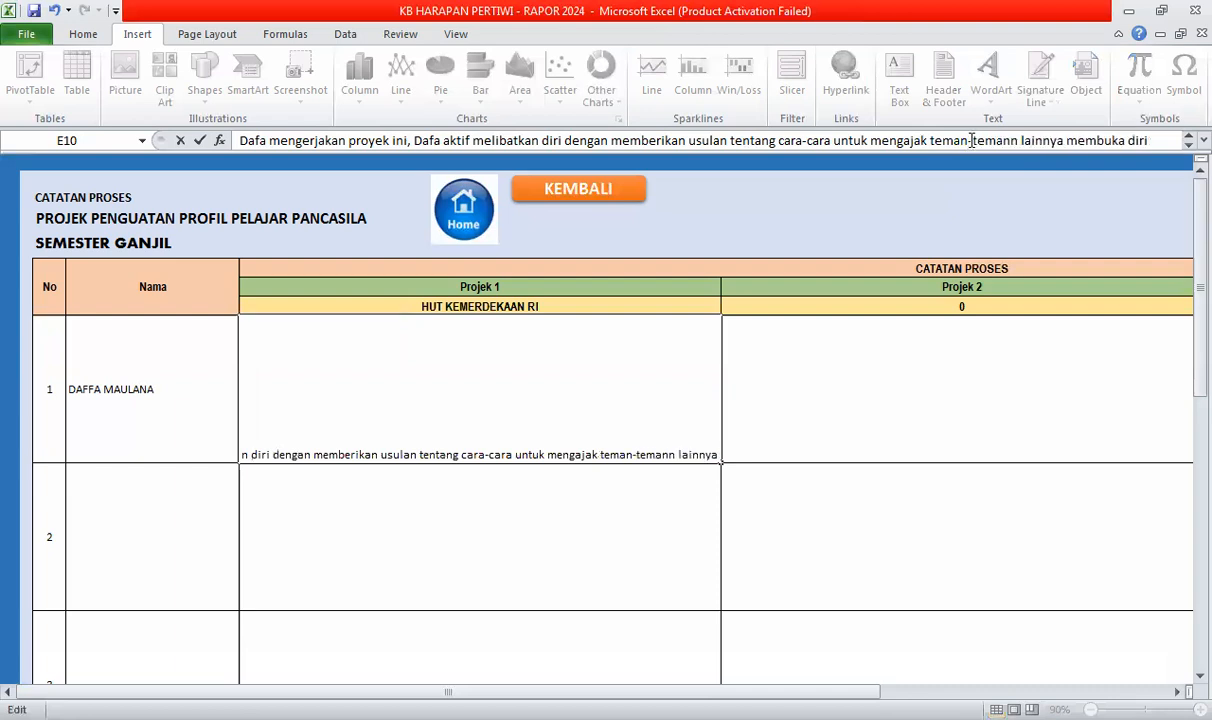
pyautogui.write('ya')
pyautogui.press('Return')
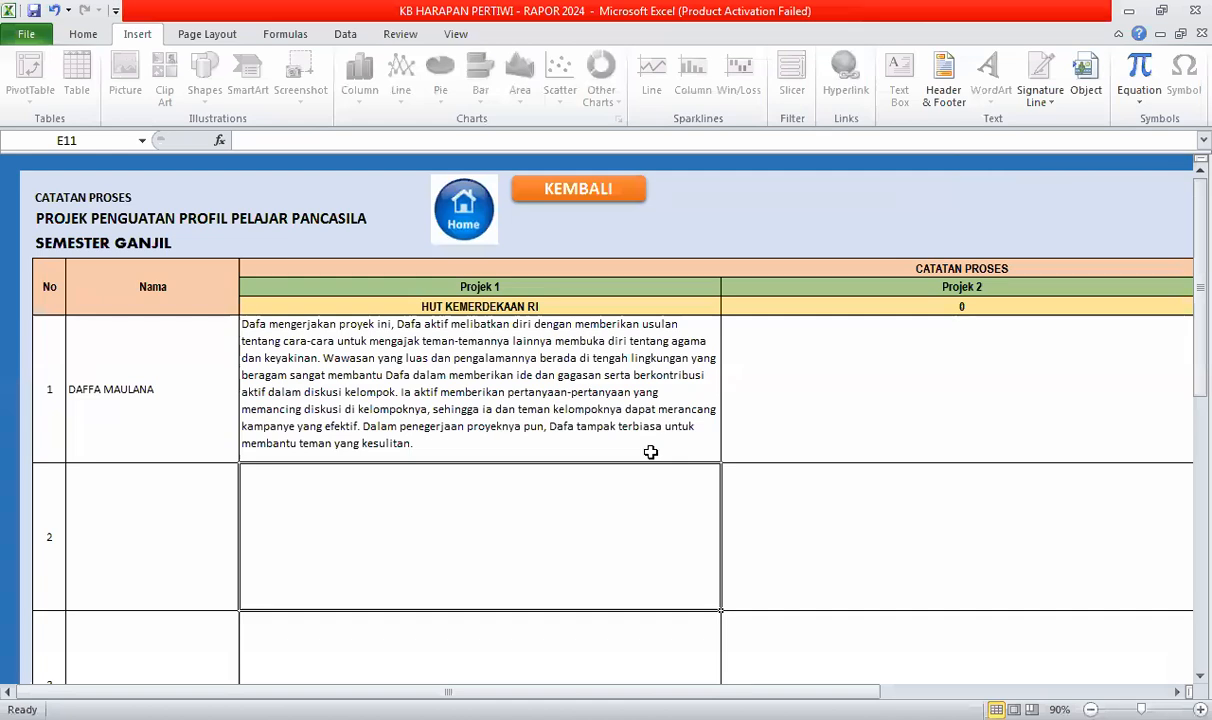
# - Open the RAPOR PROJEK sheet and scroll through its Projek 1, 2 and 3 sections
pyautogui.click(548, 192)
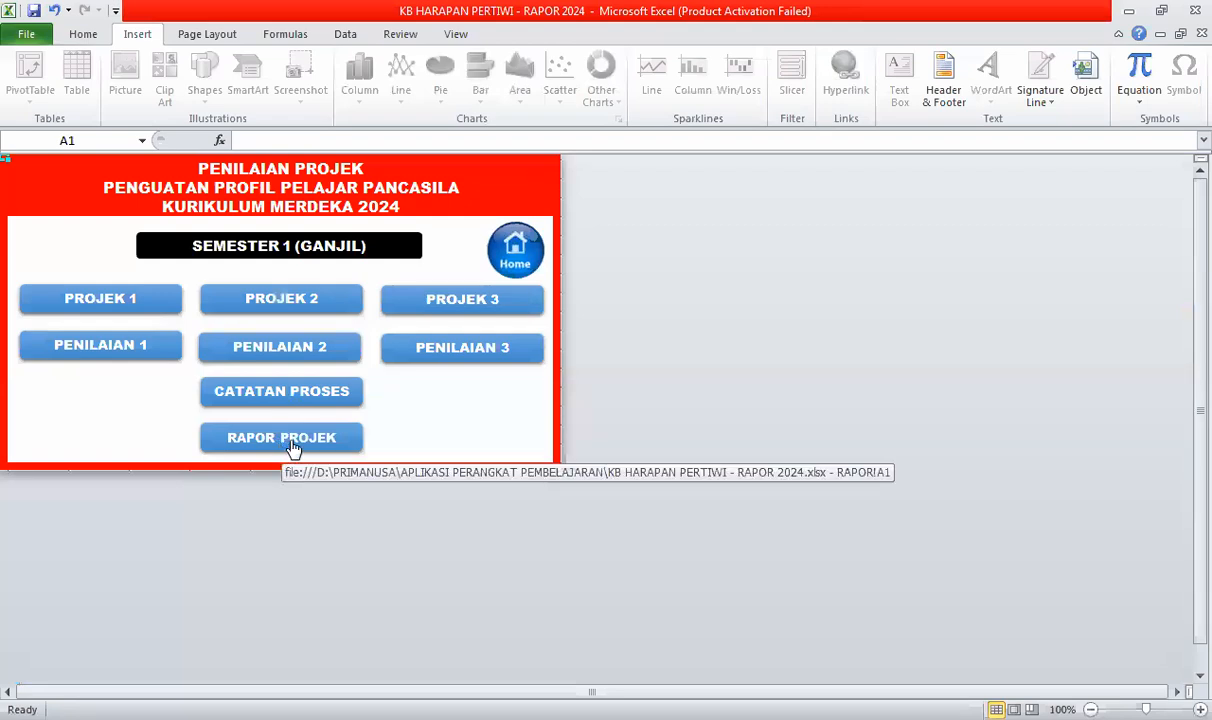
pyautogui.click(316, 428)
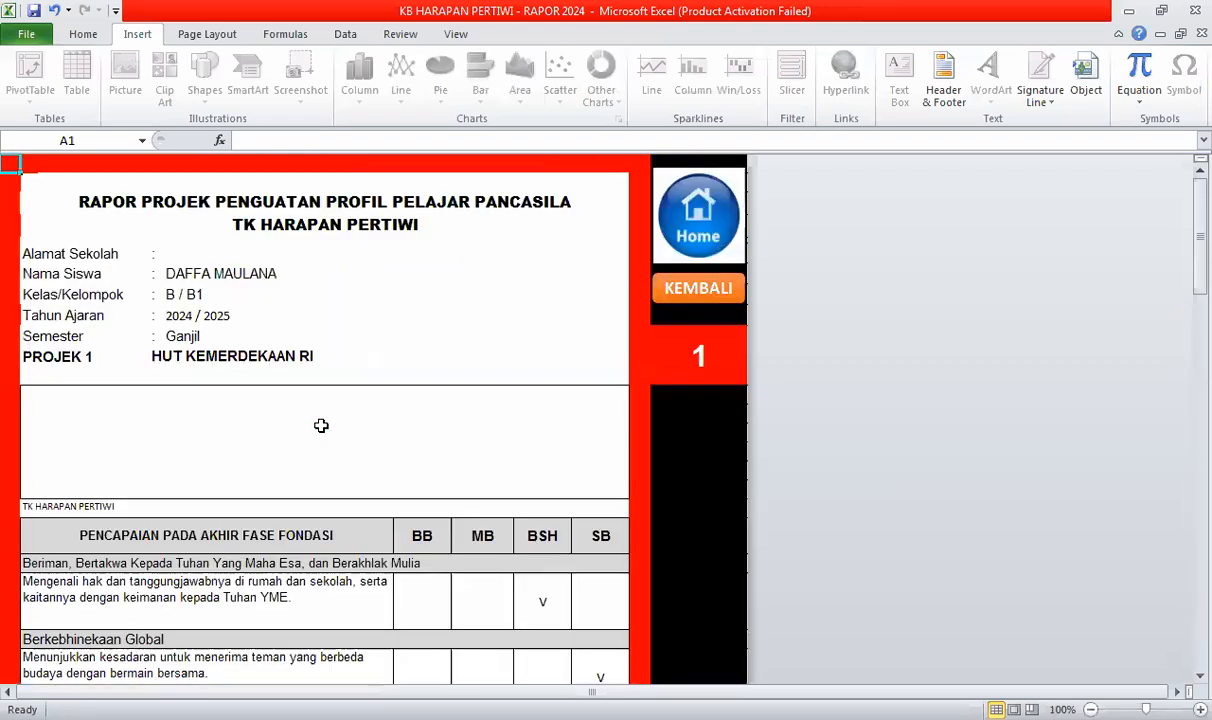
pyautogui.scroll(-1, 321, 426)
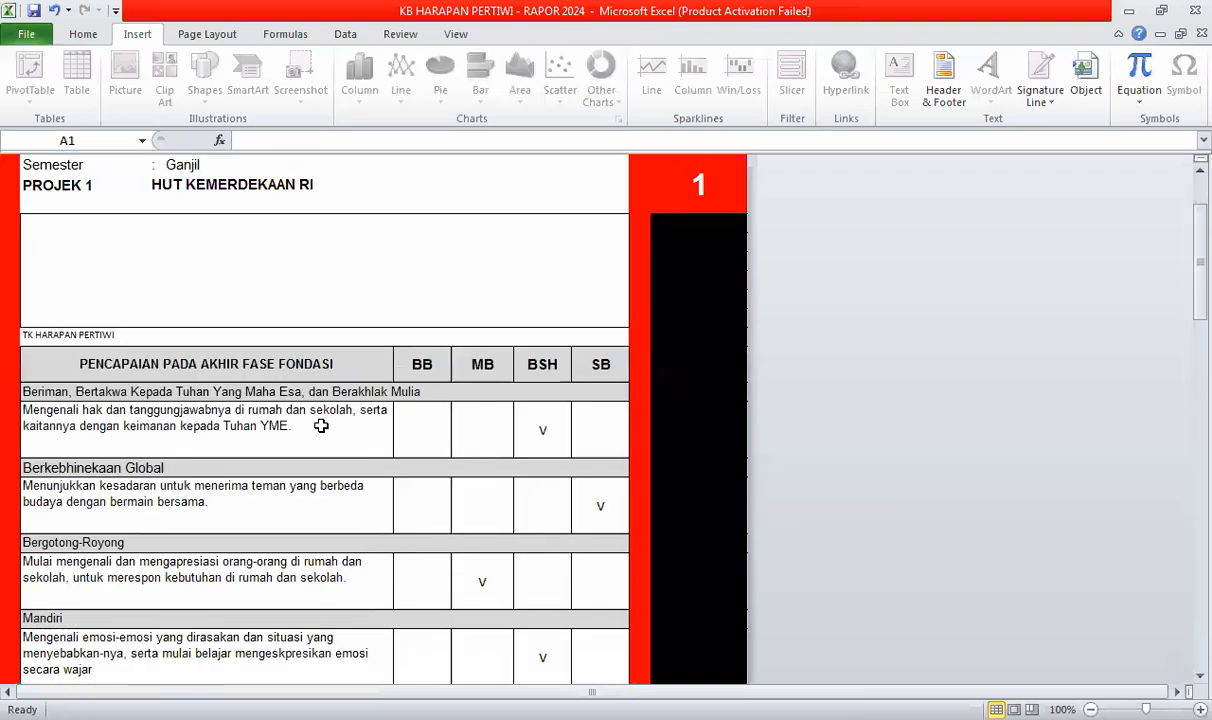
pyautogui.scroll(-1, 509, 363)
pyautogui.scroll(1, 351, 343)
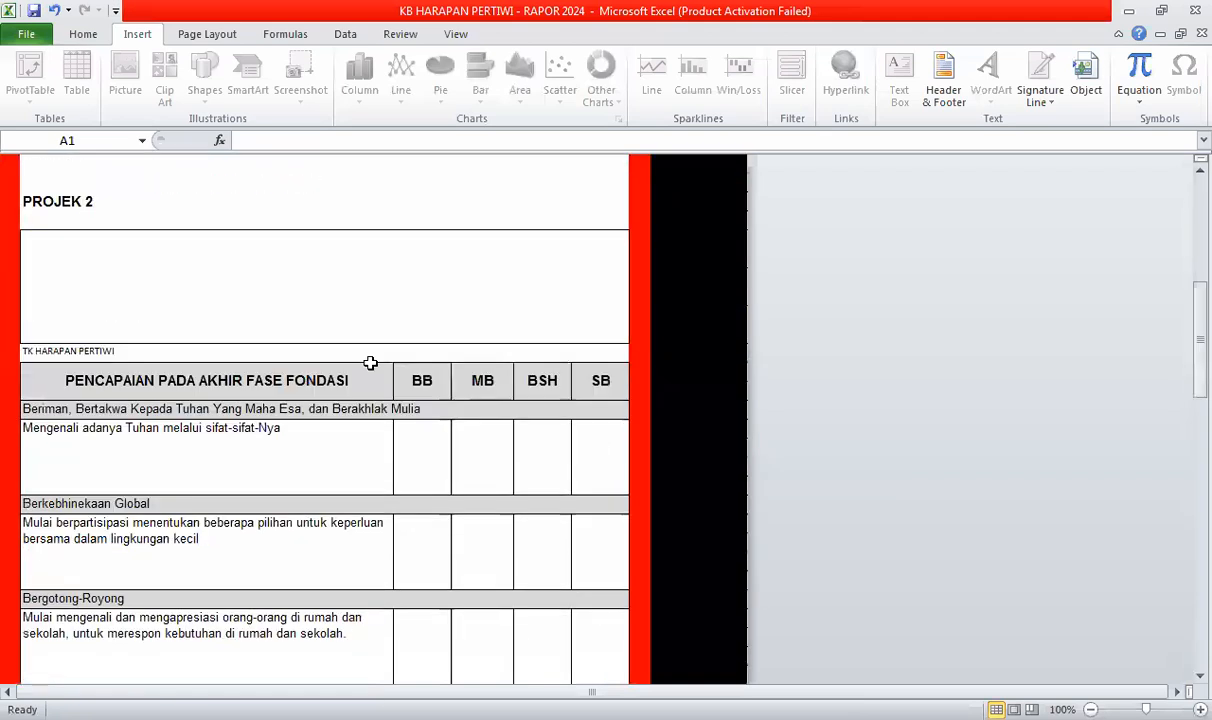
pyautogui.scroll(-1, 290, 335)
pyautogui.scroll(3, 100, 480)
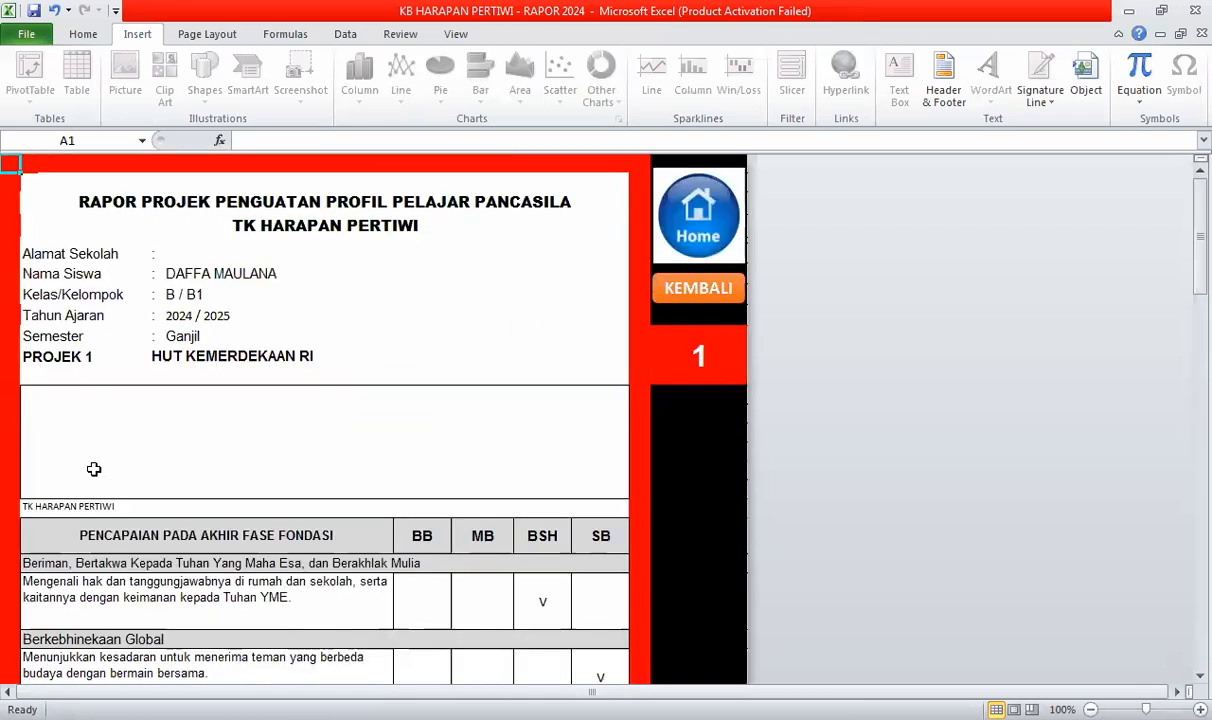
pyautogui.scroll(-3, 143, 428)
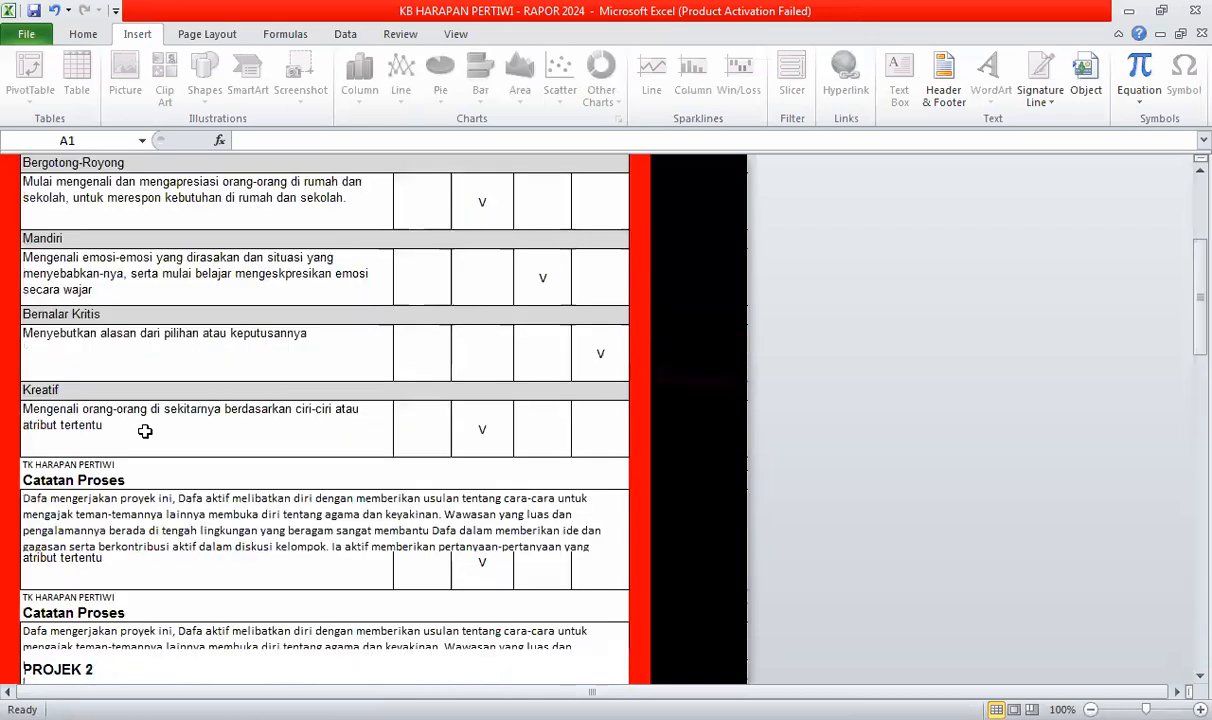
pyautogui.scroll(-1, 103, 325)
pyautogui.scroll(1, 108, 379)
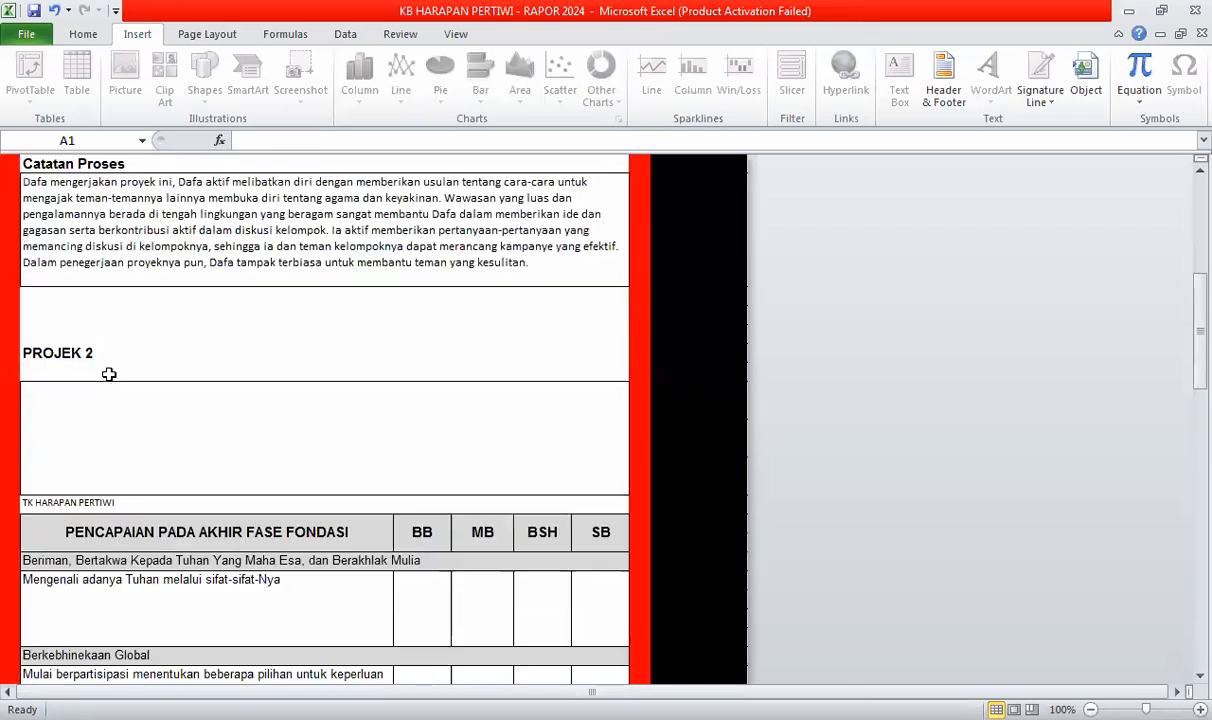
pyautogui.scroll(-5, 95, 410)
# - Select the PROJEK 3 heading, scroll back up and open the report's print preview
pyautogui.click(88, 432)
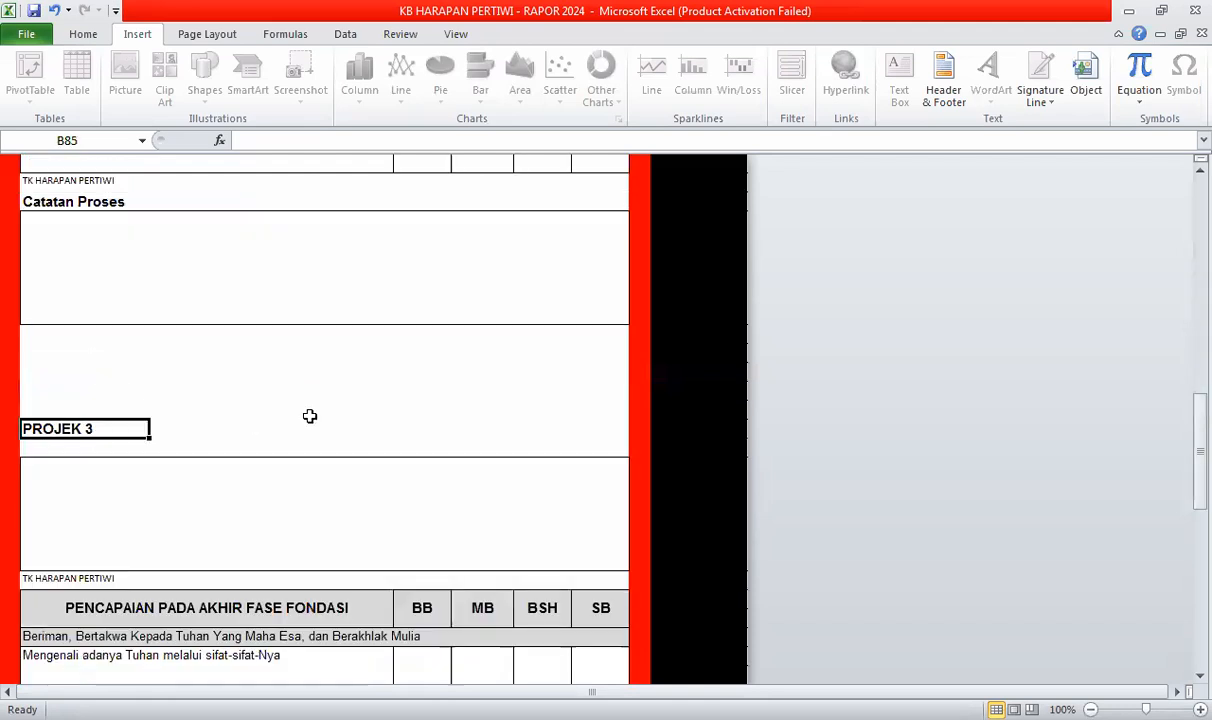
pyautogui.scroll(5, 311, 415)
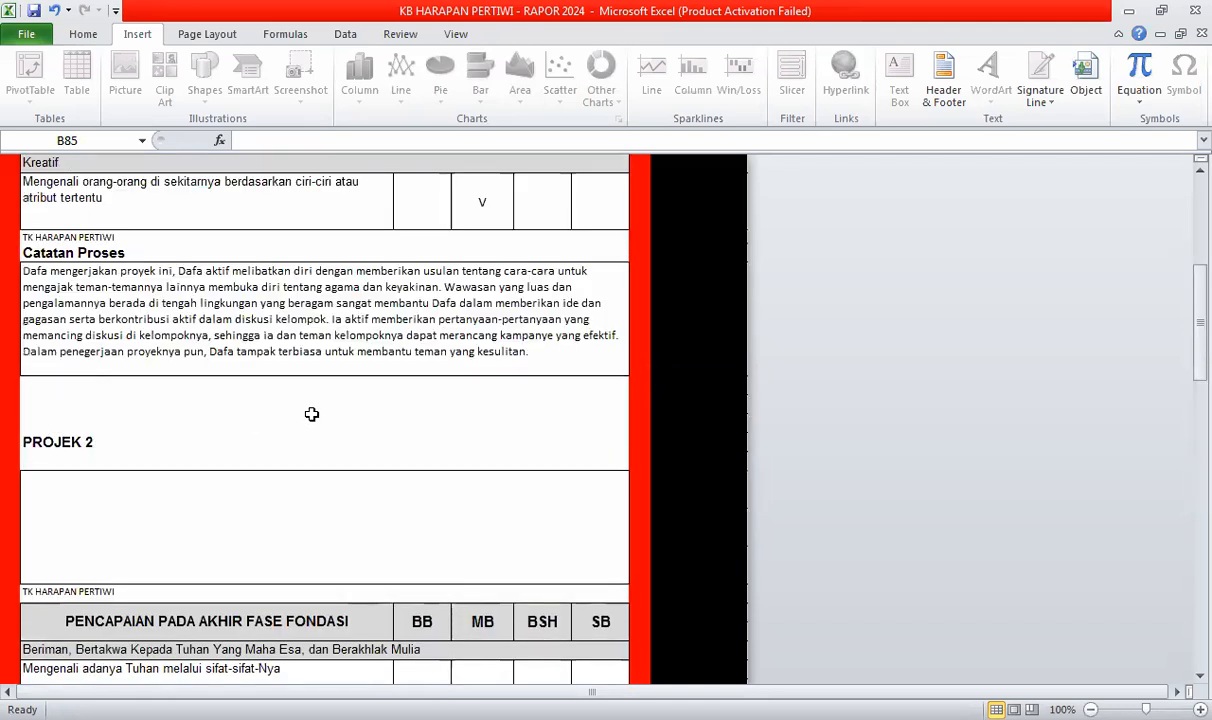
pyautogui.scroll(5, 311, 414)
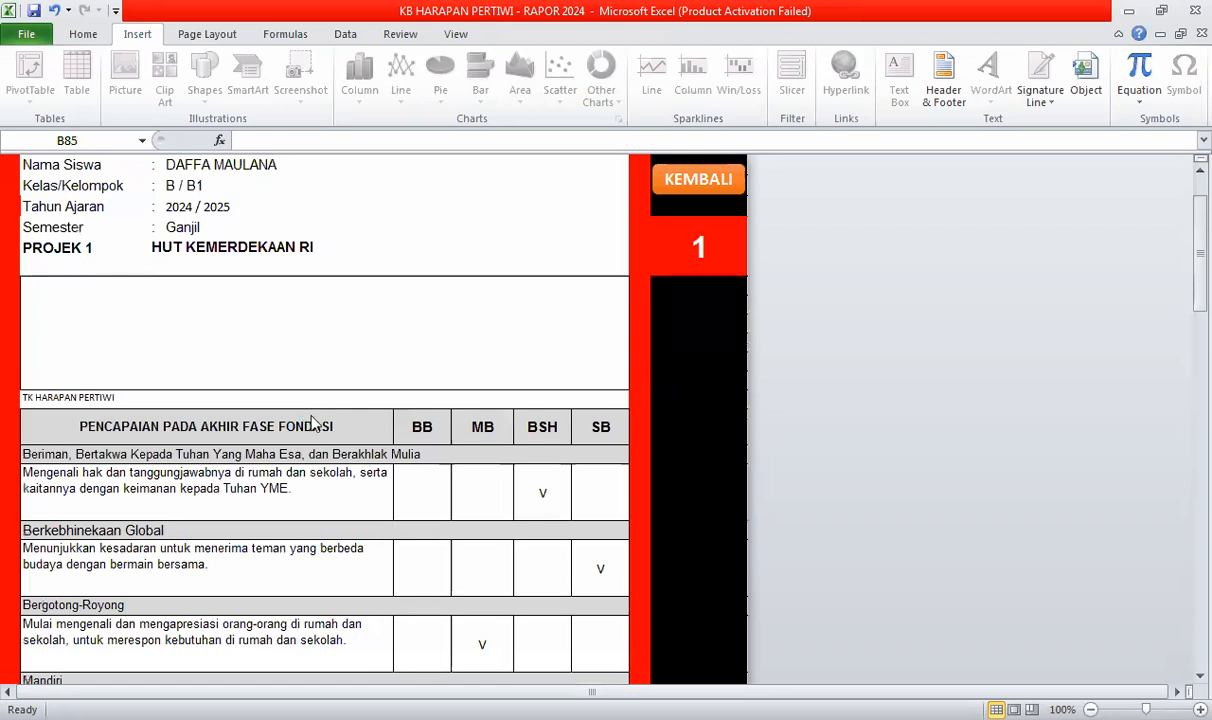
pyautogui.hotkey('ctrl', 'p')
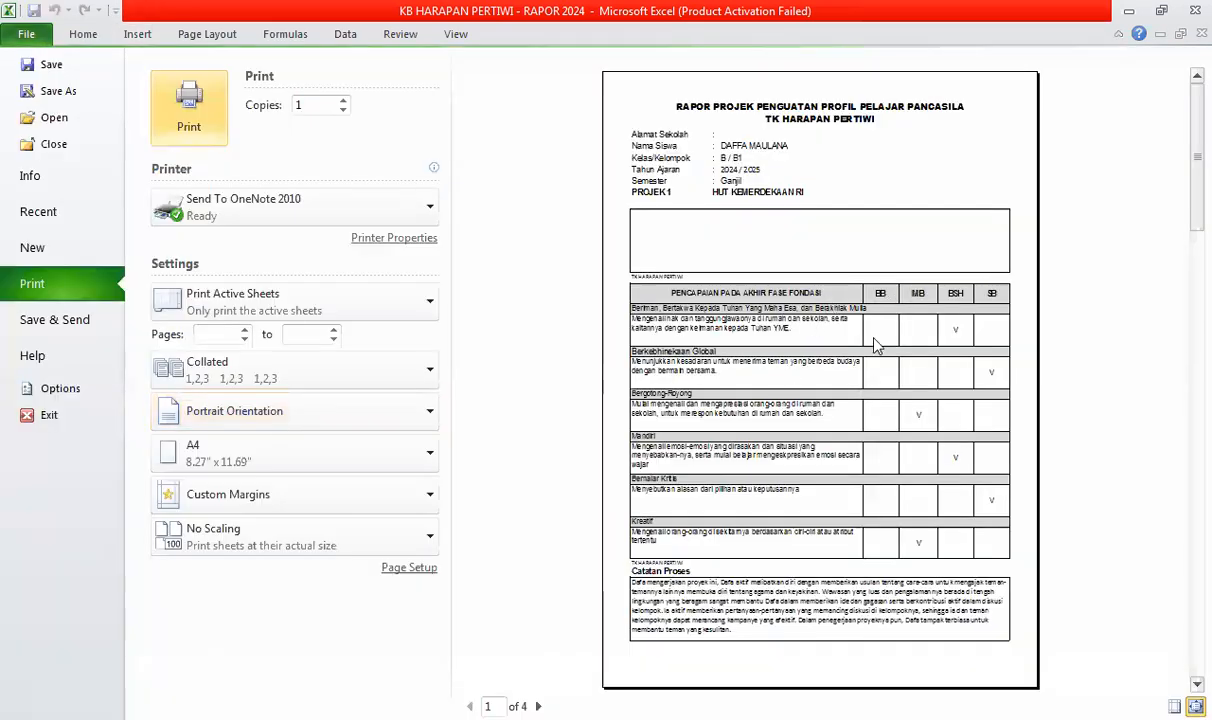
# - Page through the four pages of the report in the print preview
pyautogui.scroll(-1, 876, 344)
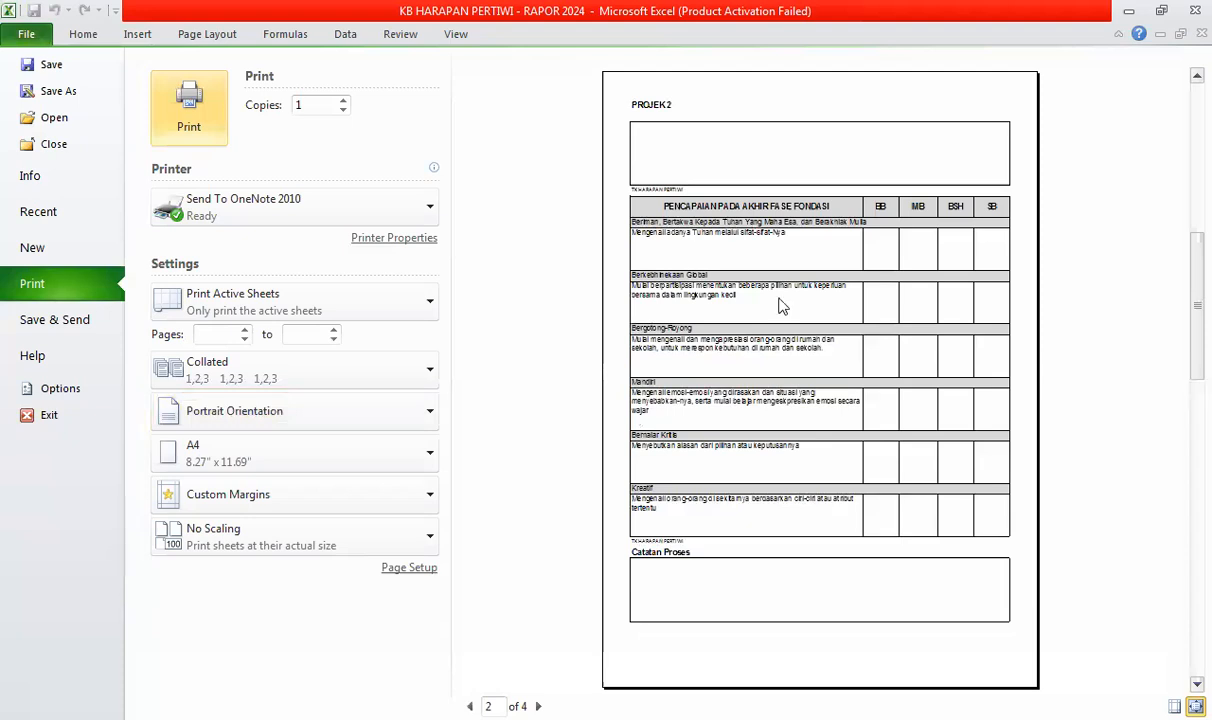
pyautogui.scroll(-2, 760, 257)
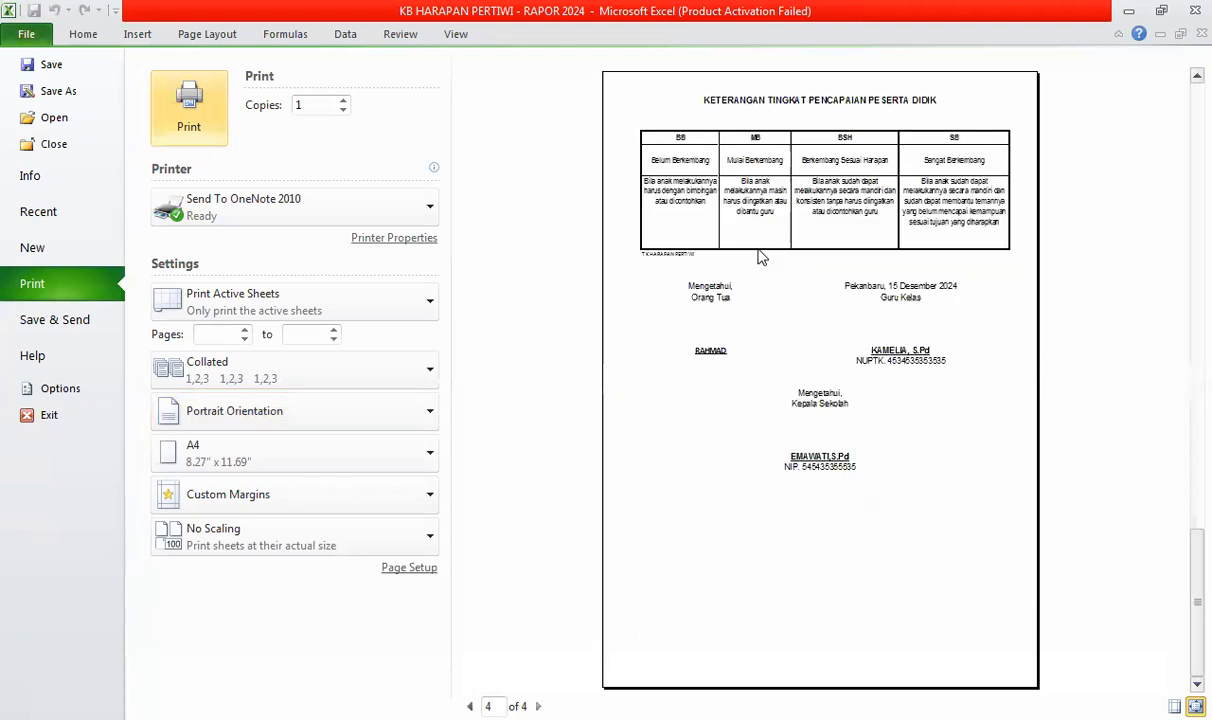
pyautogui.scroll(2, 760, 257)
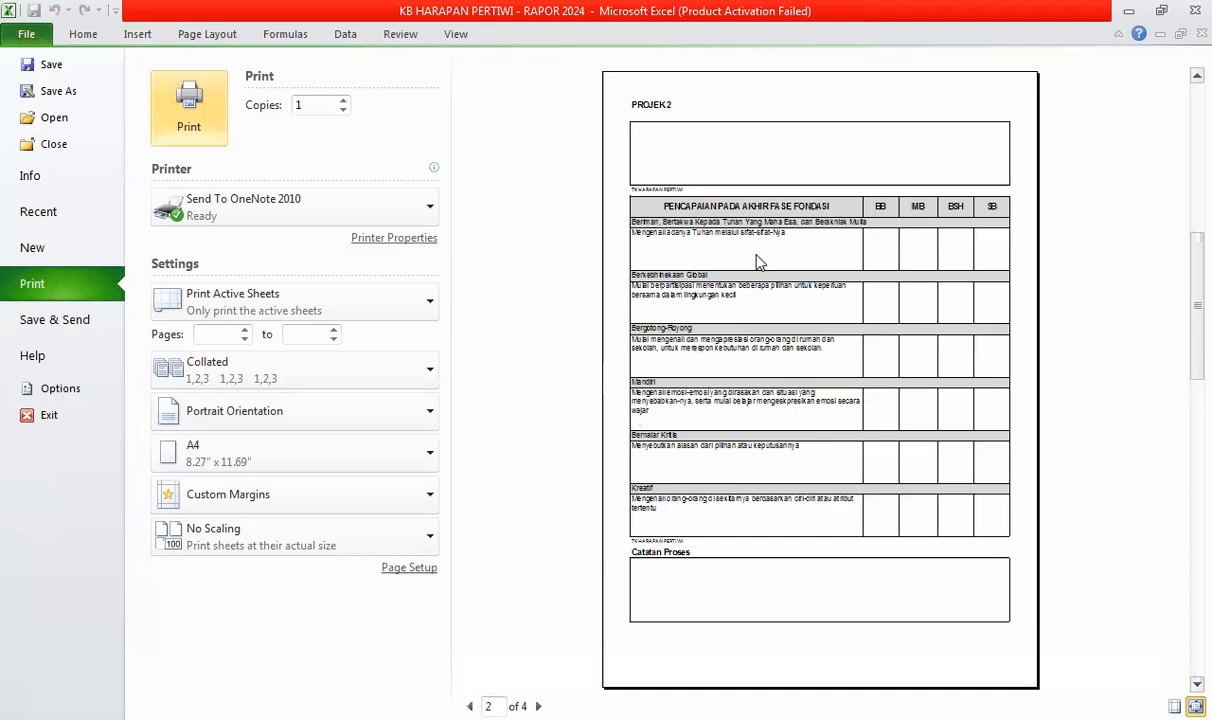
pyautogui.scroll(-2, 760, 262)
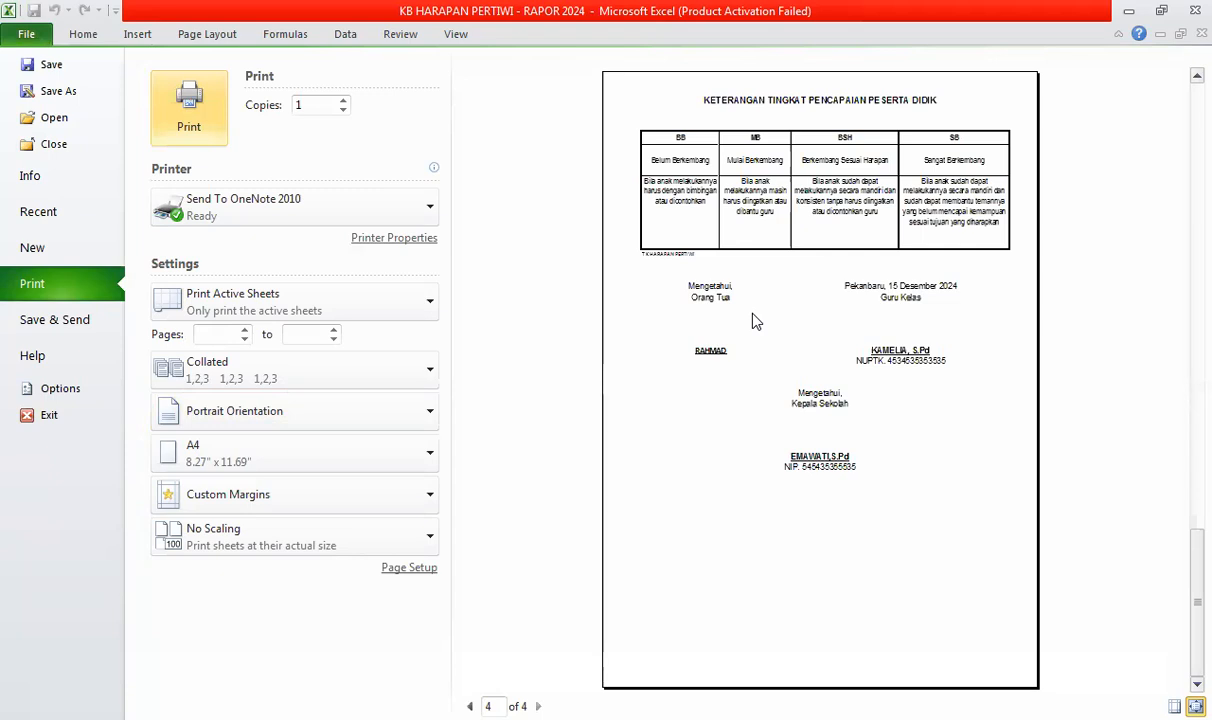
pyautogui.scroll(3, 756, 320)
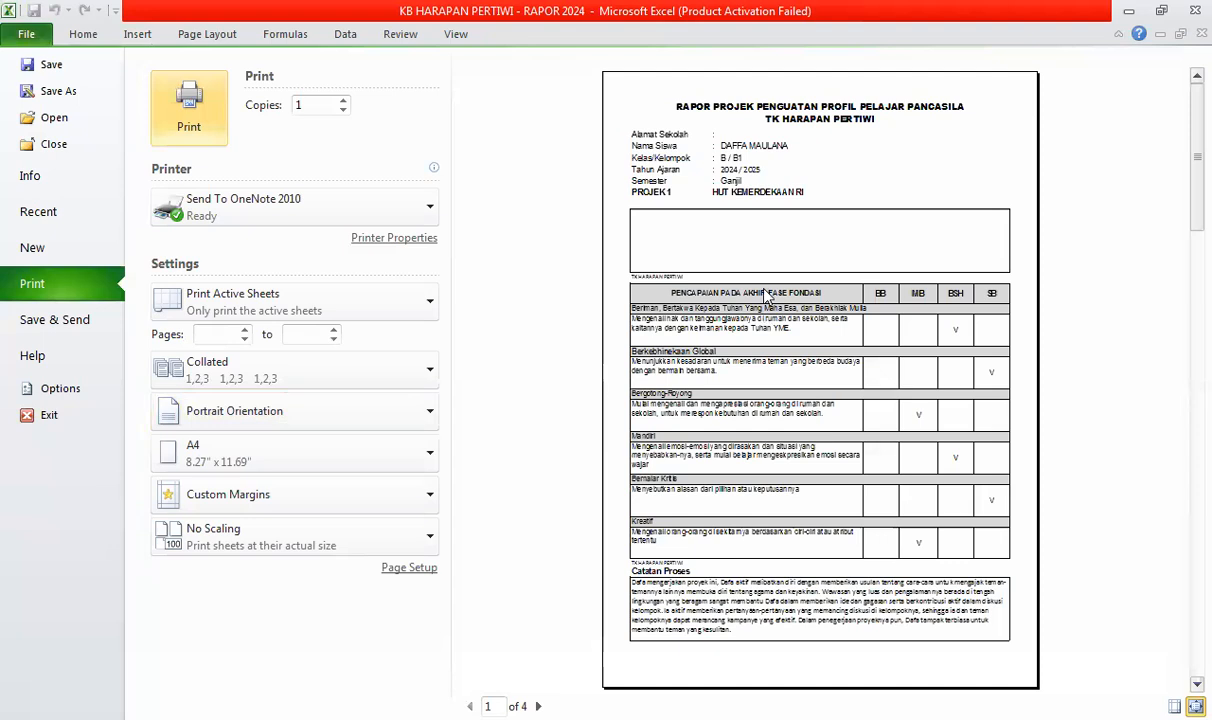
pyautogui.scroll(-1, 766, 294)
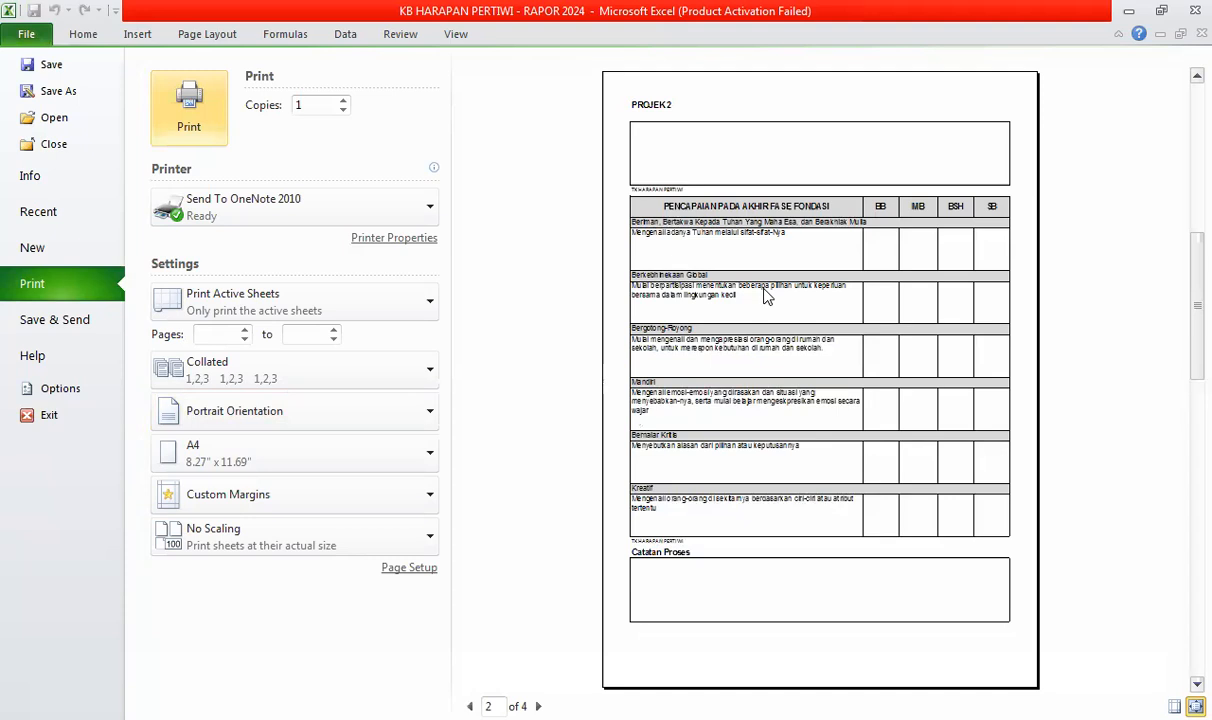
pyautogui.scroll(-1, 766, 294)
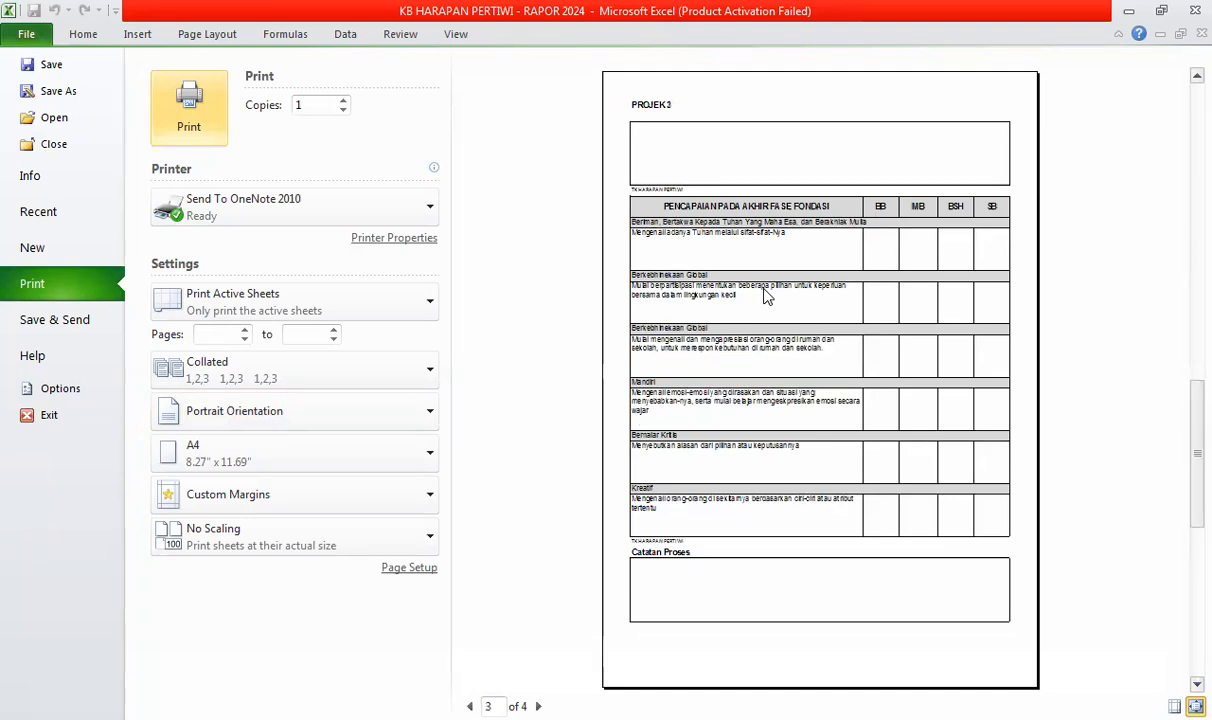
pyautogui.scroll(-1, 766, 294)
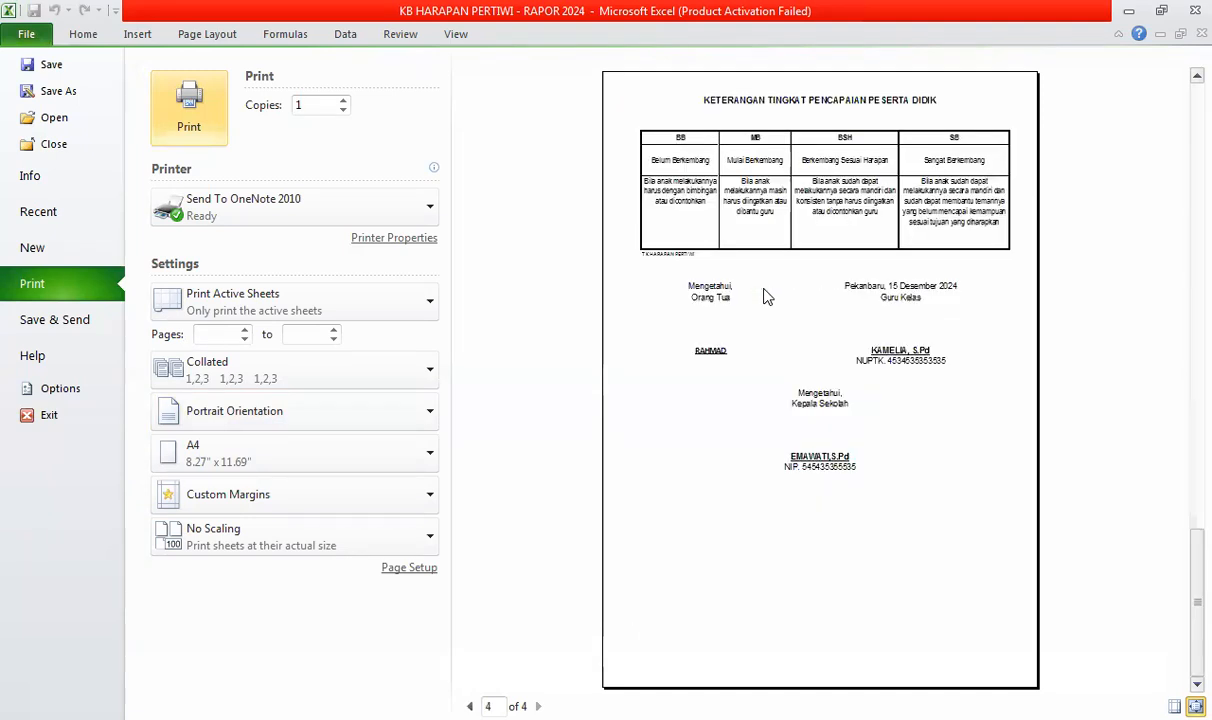
pyautogui.scroll(1, 766, 294)
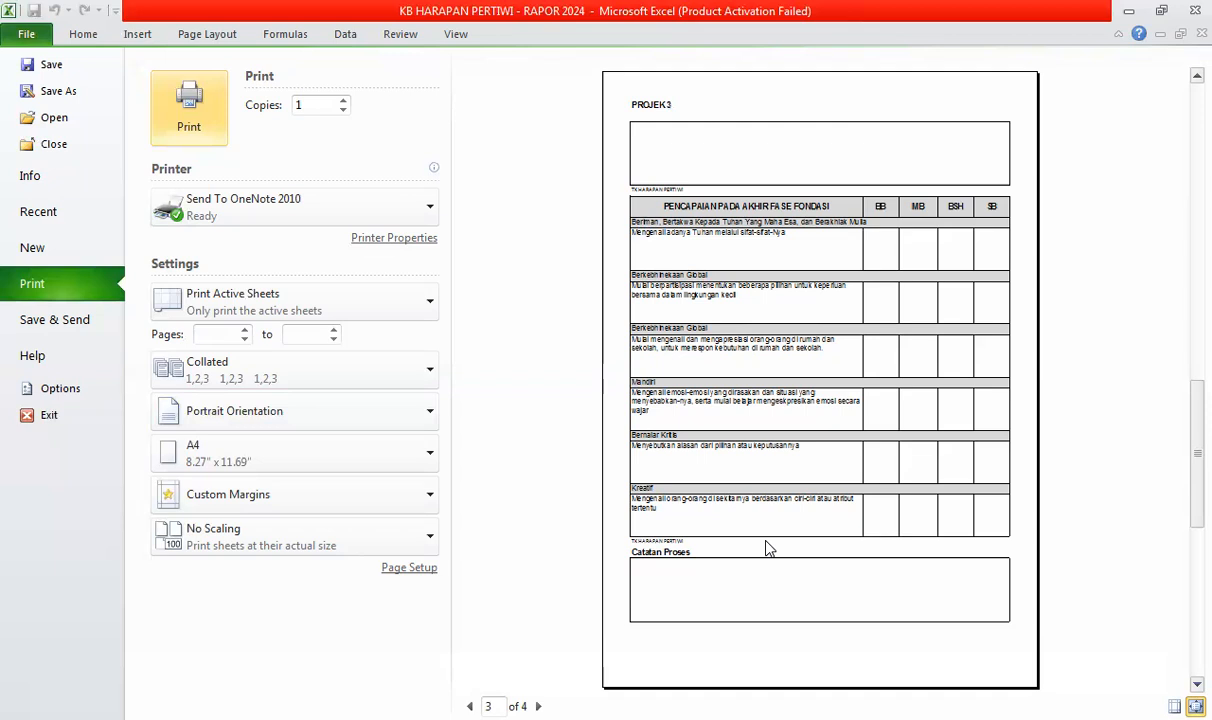
# - Close the preview and return via KEMBALI and Home to the Semester Ganjil/Genap dashboard
pyautogui.press('Escape')
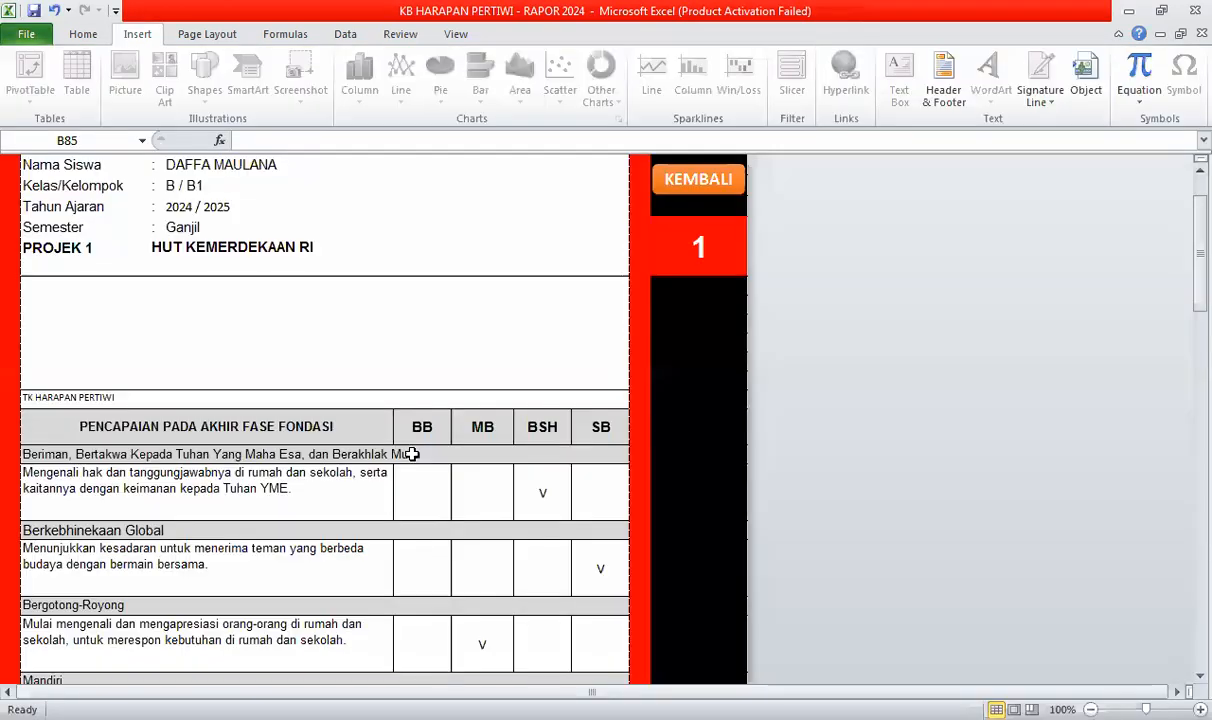
pyautogui.scroll(-3, 361, 438)
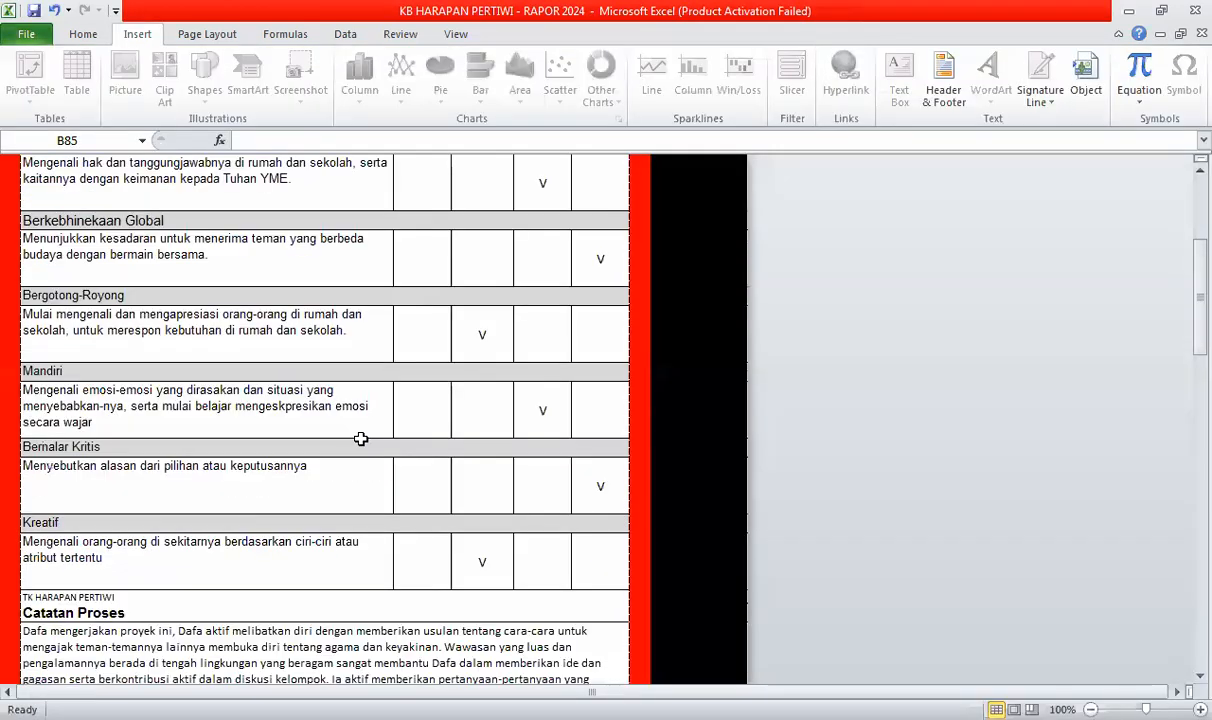
pyautogui.scroll(-5, 361, 438)
pyautogui.scroll(-3, 361, 438)
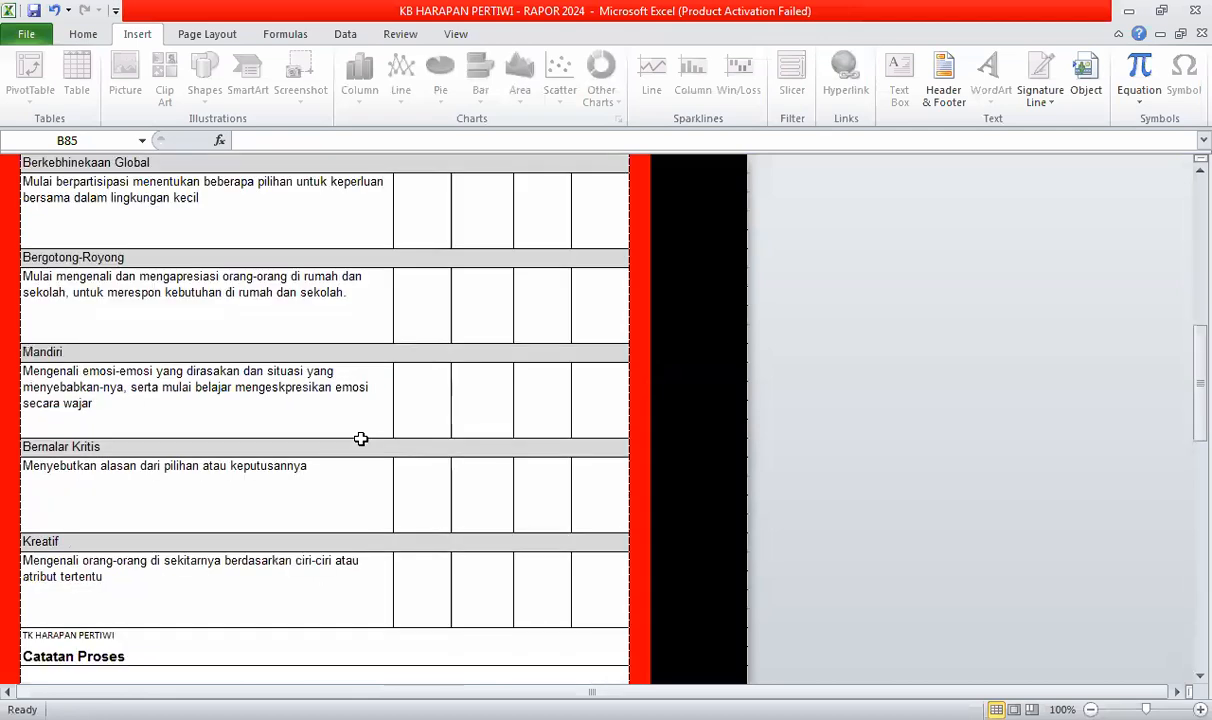
pyautogui.scroll(12, 353, 438)
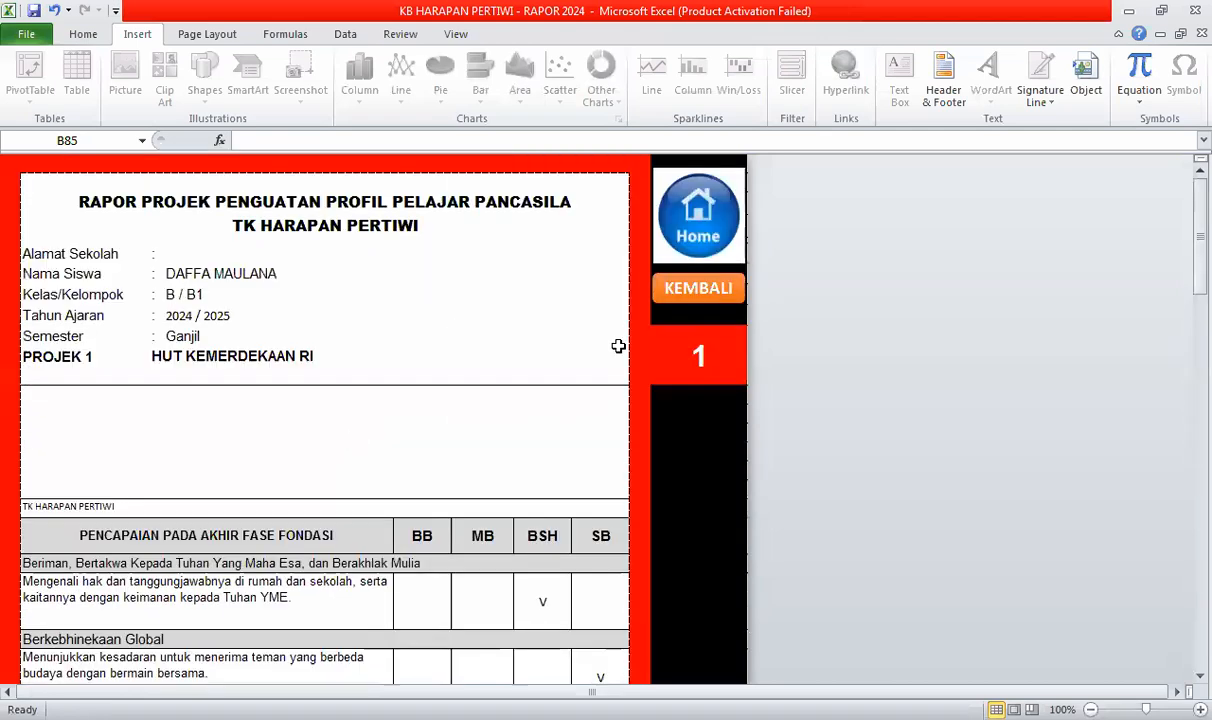
pyautogui.click(701, 292)
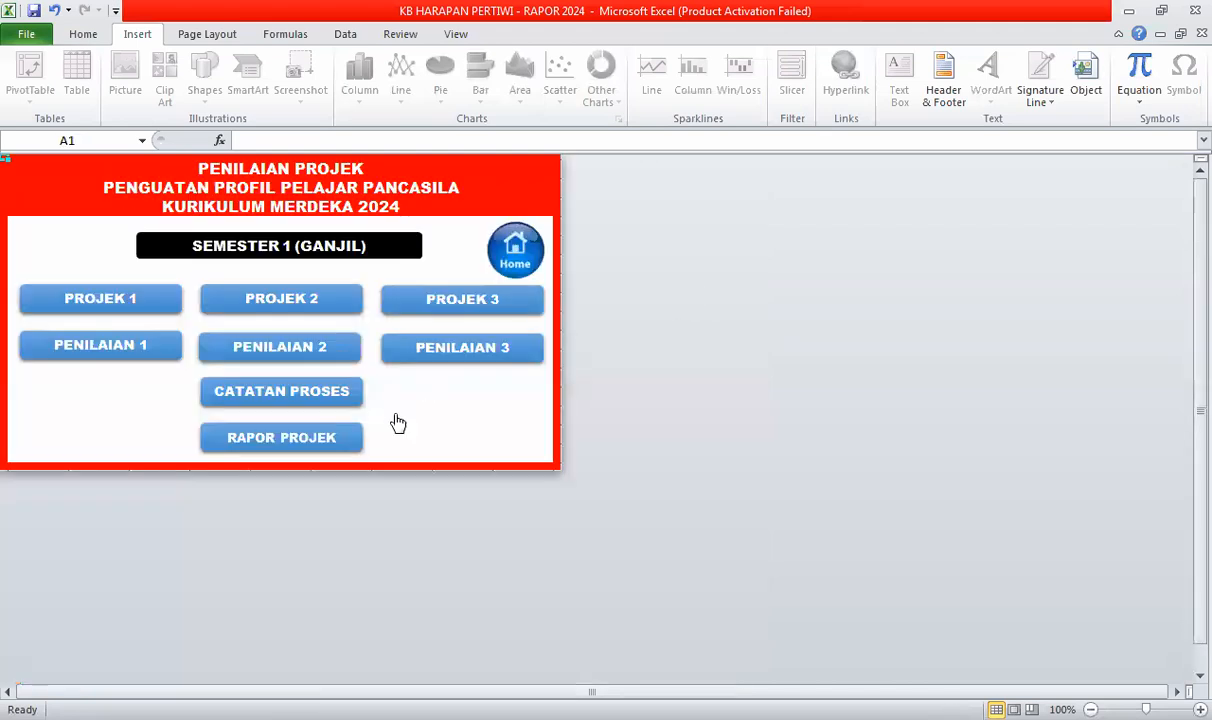
pyautogui.click(522, 253)
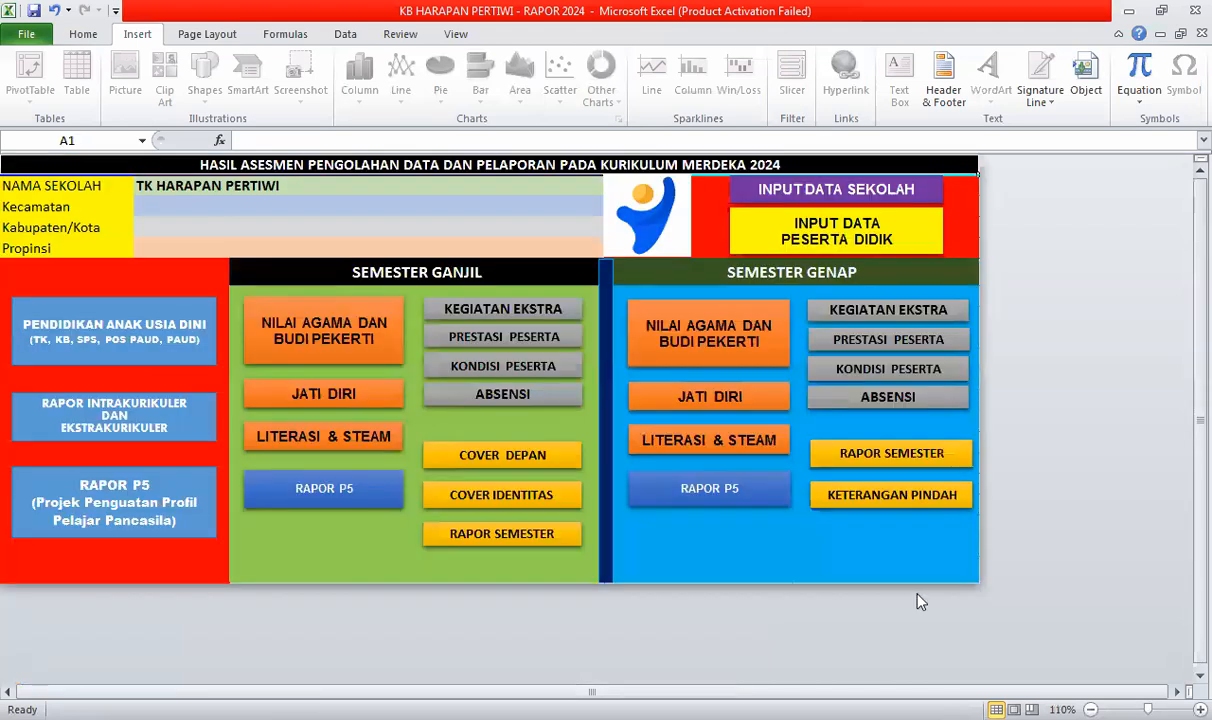
pyautogui.click(705, 621)
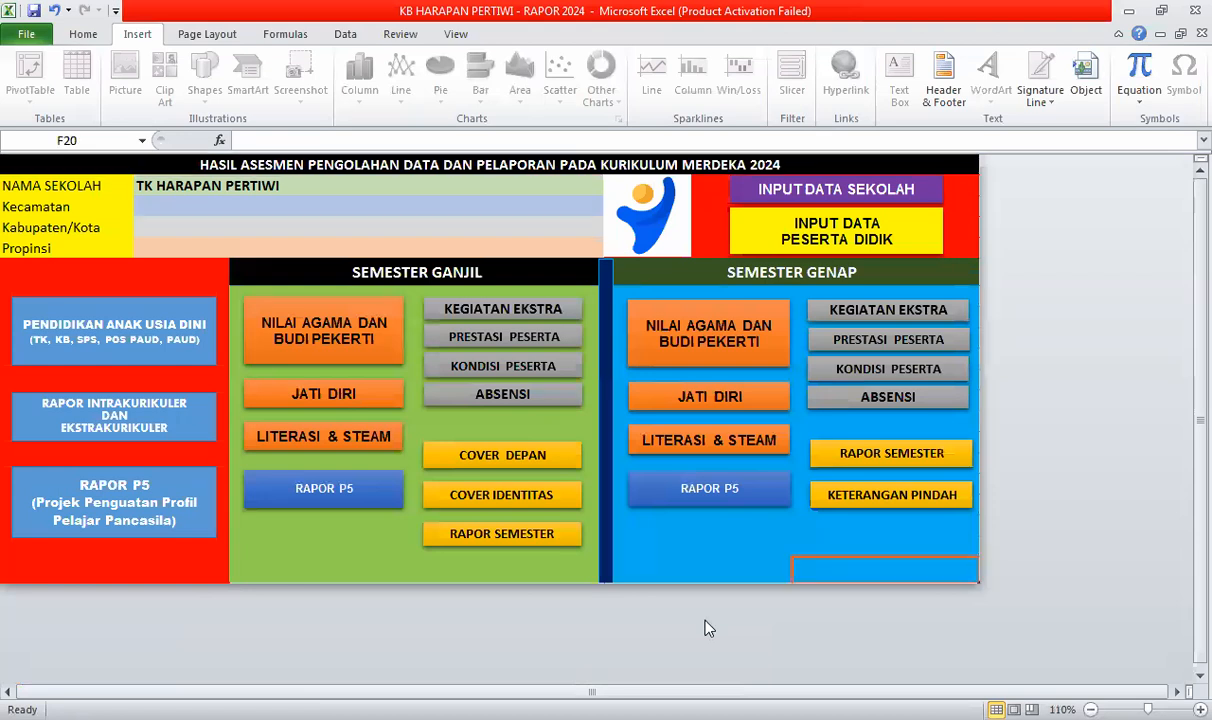